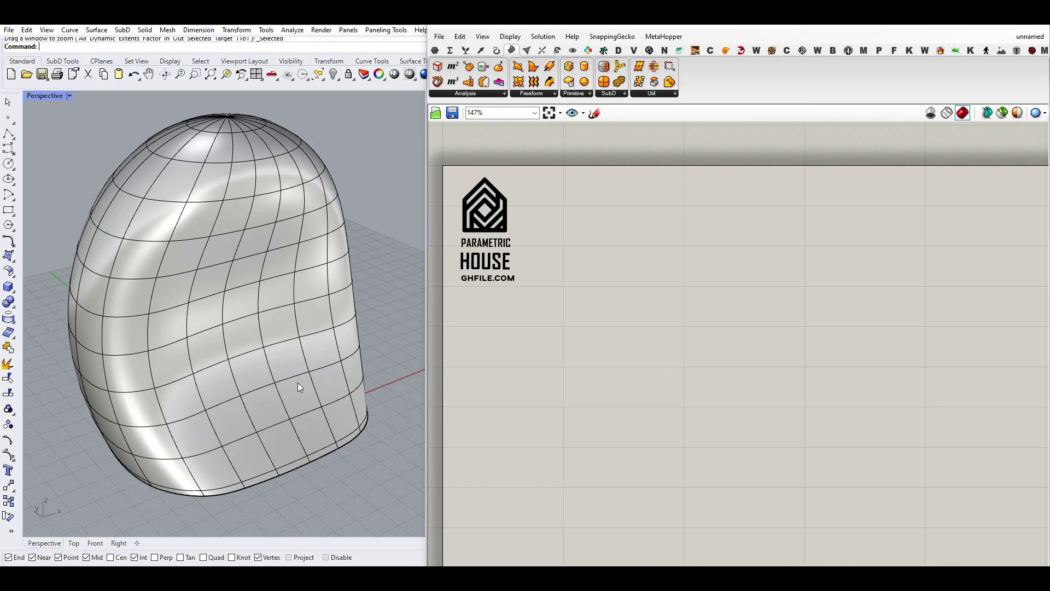
# Step: Examine the dome surface from several angles, including its open underside and lower edge
pyautogui.scroll(-3, 288, 307)
pyautogui.moveTo(274, 268); pyautogui.dragTo(169, 310, button='right')
pyautogui.scroll(4, 266, 352)
pyautogui.scroll(-2, 221, 381)
pyautogui.scroll(4, 240, 336)
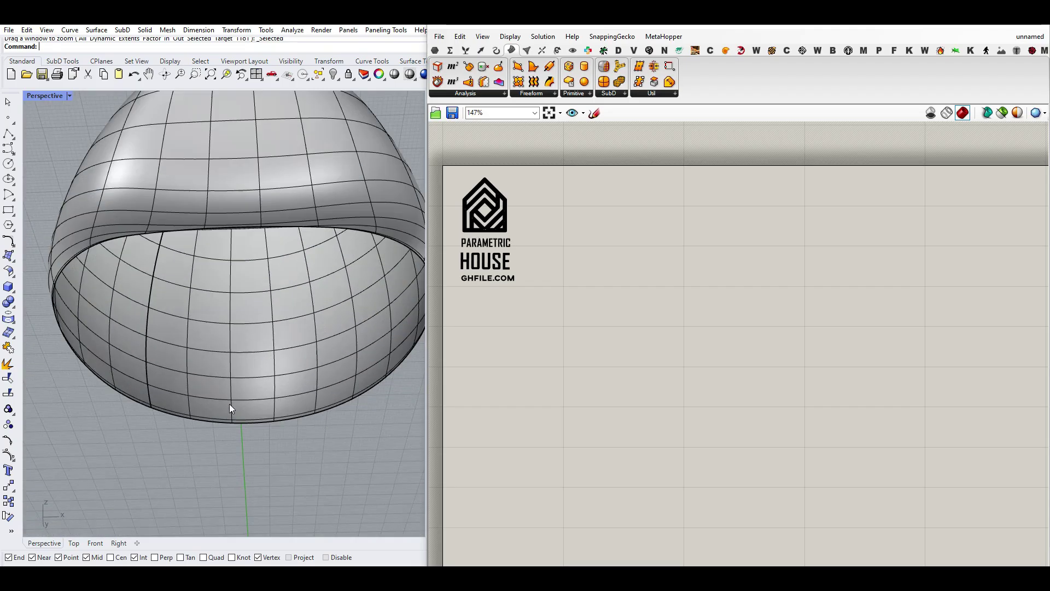
pyautogui.scroll(-6, 244, 307)
pyautogui.moveTo(246, 244)
pyautogui.mouseDown(button='right')
pyautogui.moveTo(257, 328)
pyautogui.moveTo(293, 248)
pyautogui.moveTo(223, 345)
pyautogui.moveTo(246, 374)
pyautogui.moveTo(239, 251)
pyautogui.mouseUp(button='right')
pyautogui.scroll(3, 257, 328)
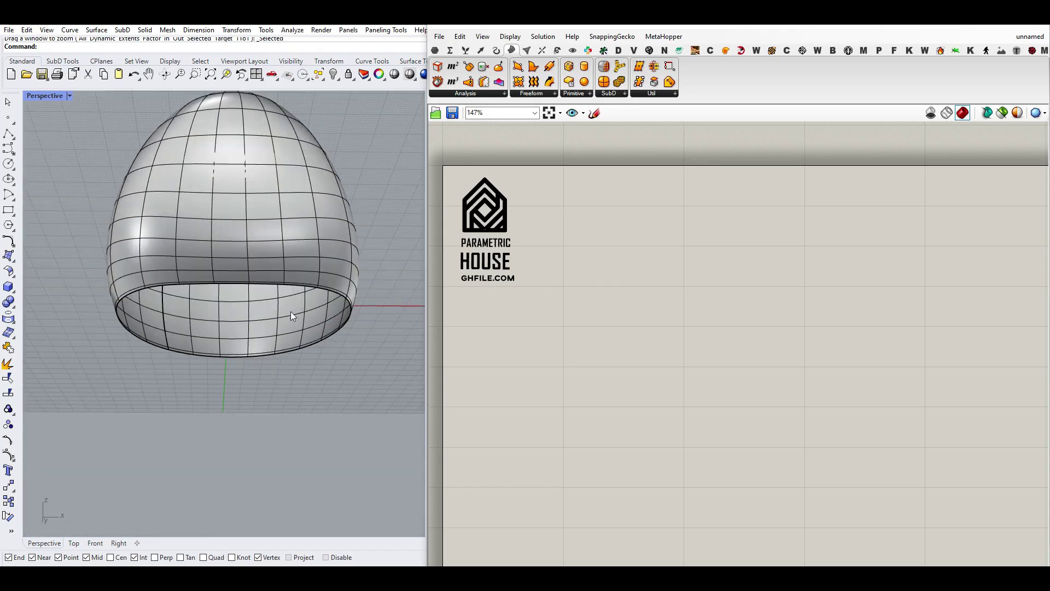
pyautogui.scroll(3, 252, 283)
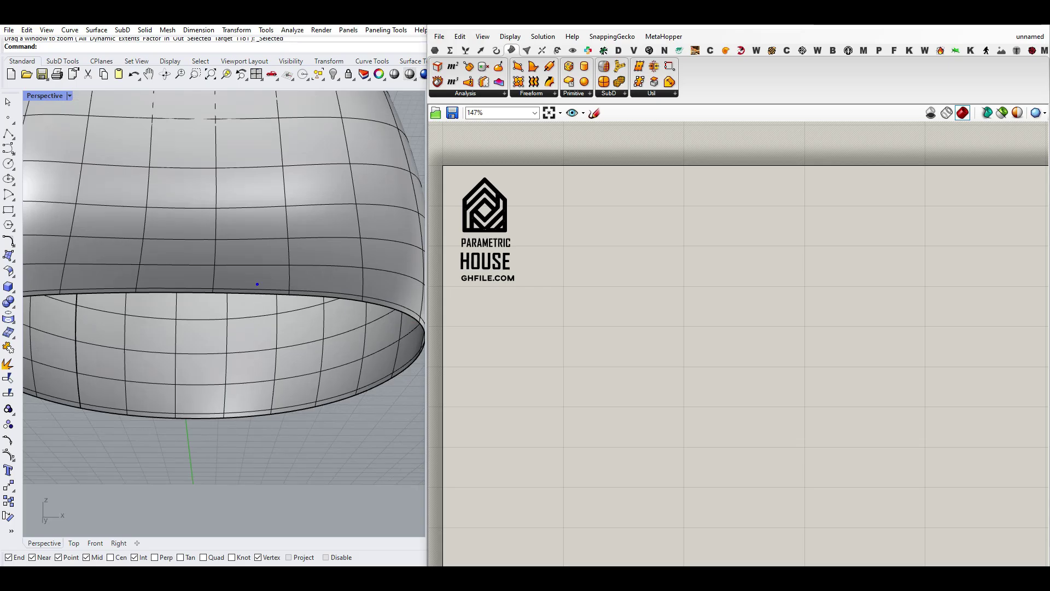
pyautogui.moveTo(263, 299); pyautogui.dragTo(232, 325)
pyautogui.press('Escape')
pyautogui.scroll(-8, 256, 331)
pyautogui.moveTo(262, 265)
pyautogui.mouseDown(button='right')
pyautogui.moveTo(262, 346)
pyautogui.moveTo(290, 375)
pyautogui.mouseUp(button='right')
pyautogui.scroll(4, 253, 201)
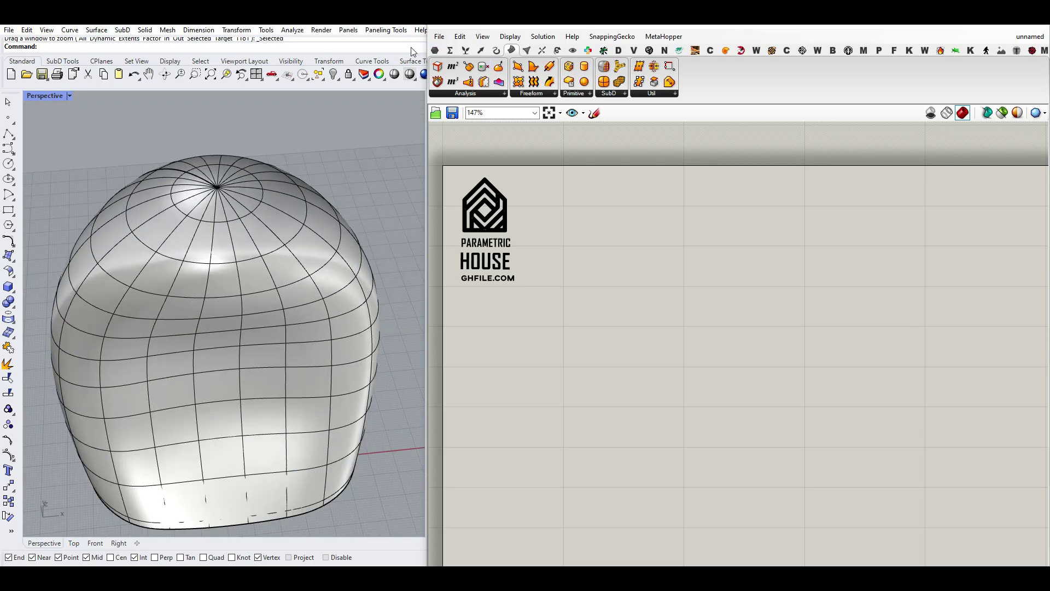
# Step: Add a Surface parameter to the Grasshopper canvas and reference the dome surface from the Rhino model
pyautogui.click(435, 50)
pyautogui.moveTo(530, 86); pyautogui.dragTo(556, 327)
pyautogui.rightClick(556, 327)
pyautogui.click(598, 478)
pyautogui.click(298, 330)
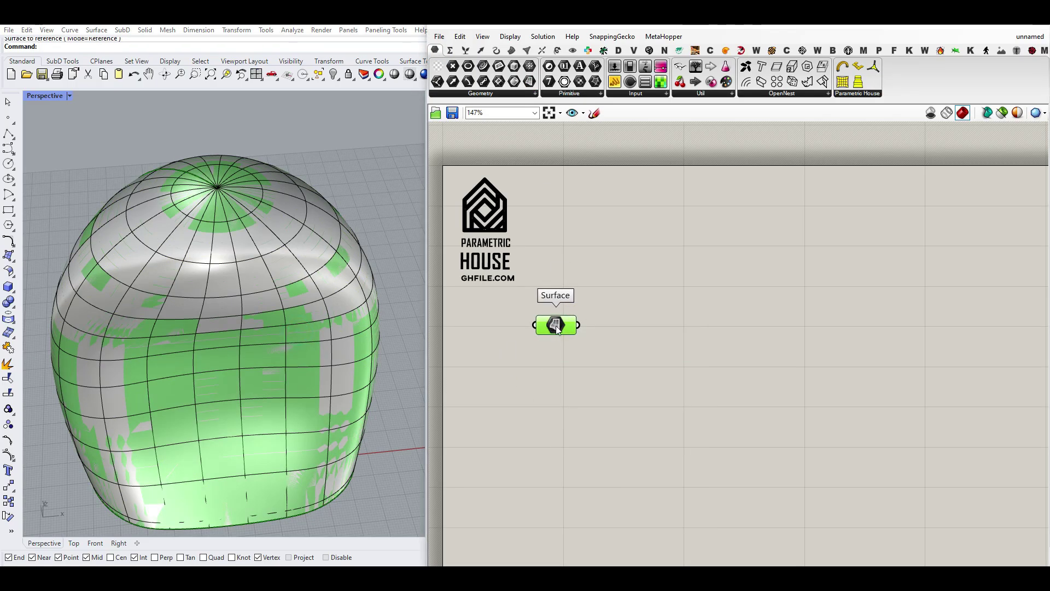
# Step: Internalise the referenced dome in the Surface parameter and delete the original surface from the Rhino model
pyautogui.rightClick(556, 327)
pyautogui.click(599, 508)
pyautogui.click(301, 274)
pyautogui.press('Delete')
pyautogui.moveTo(265, 230); pyautogui.dragTo(269, 280, button='right')
pyautogui.scroll(3, 294, 285)
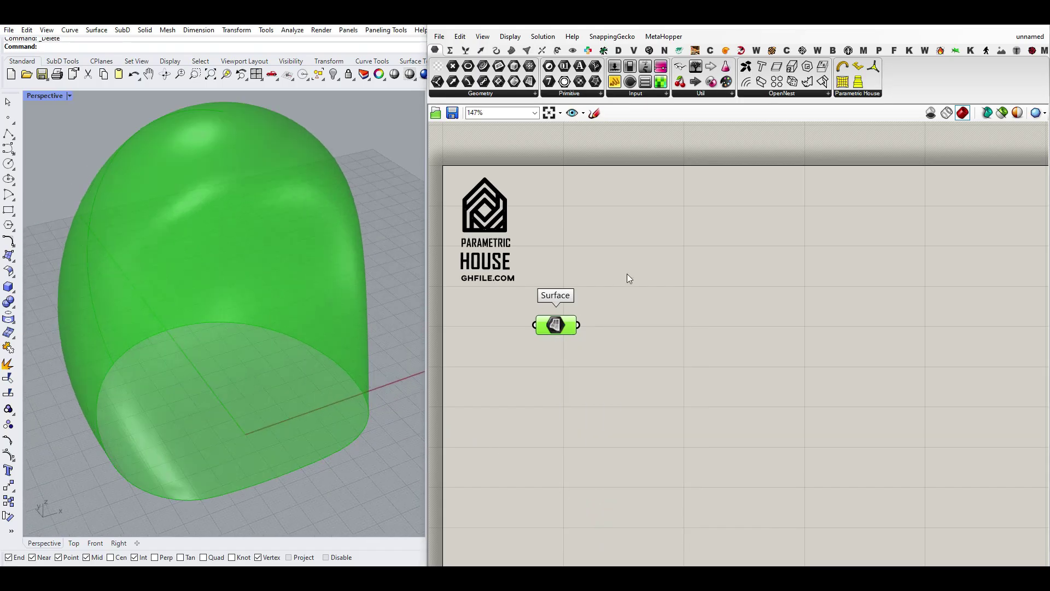
# Step: Add a Voronoi 3D component beside the Surface parameter, with full input and output names displayed on the canvas
pyautogui.scroll(2, 595, 328)
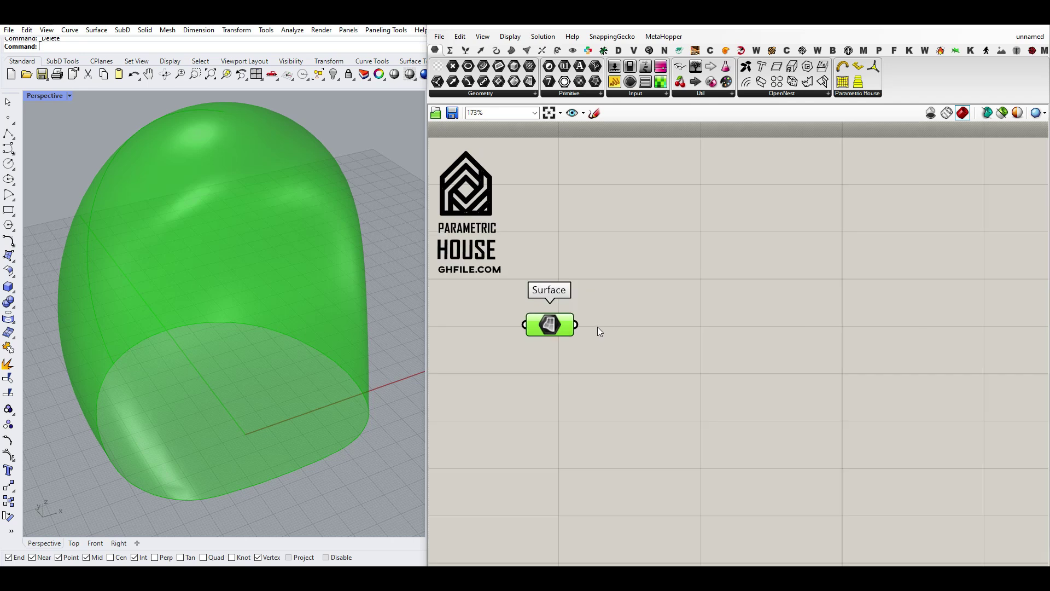
pyautogui.click(525, 51)
pyautogui.click(736, 95)
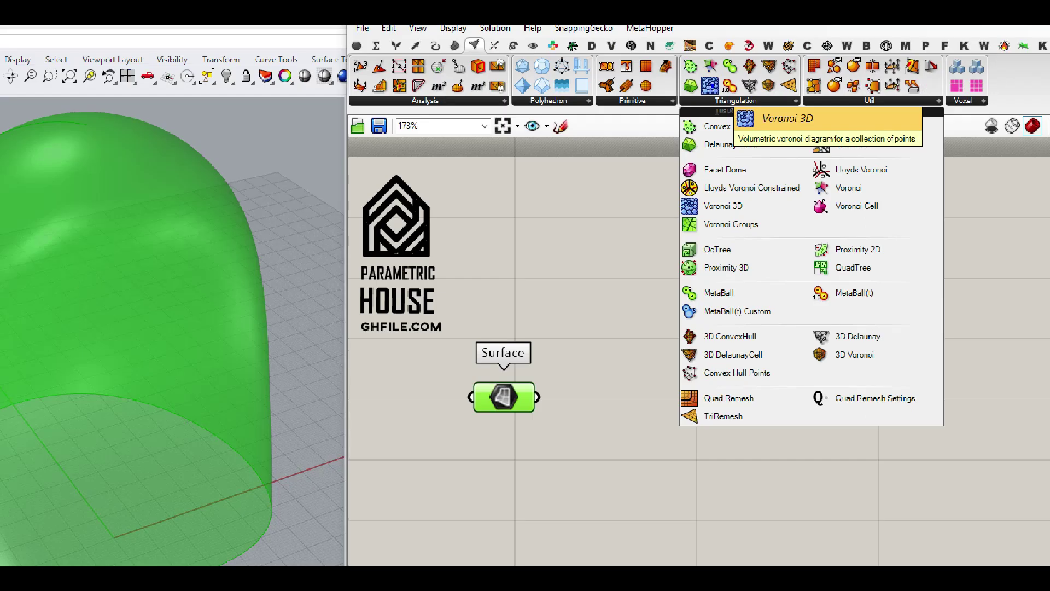
pyautogui.moveTo(711, 82); pyautogui.dragTo(714, 320)
pyautogui.click(510, 36)
pyautogui.click(527, 77)
pyautogui.click(766, 282)
pyautogui.scroll(4, 766, 284)
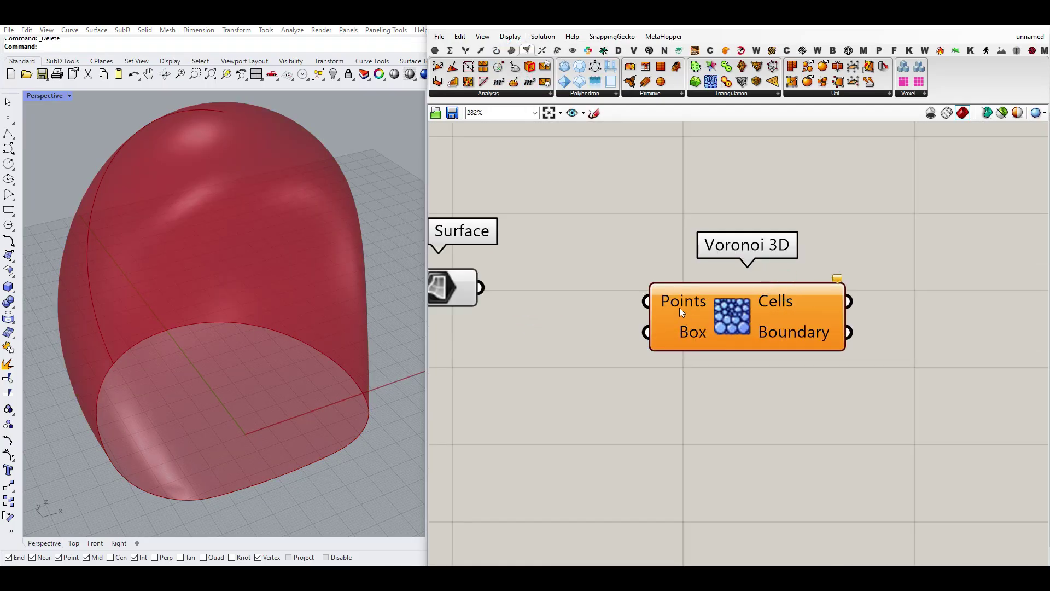
pyautogui.moveTo(737, 346)
pyautogui.scroll(-1, 618, 345)
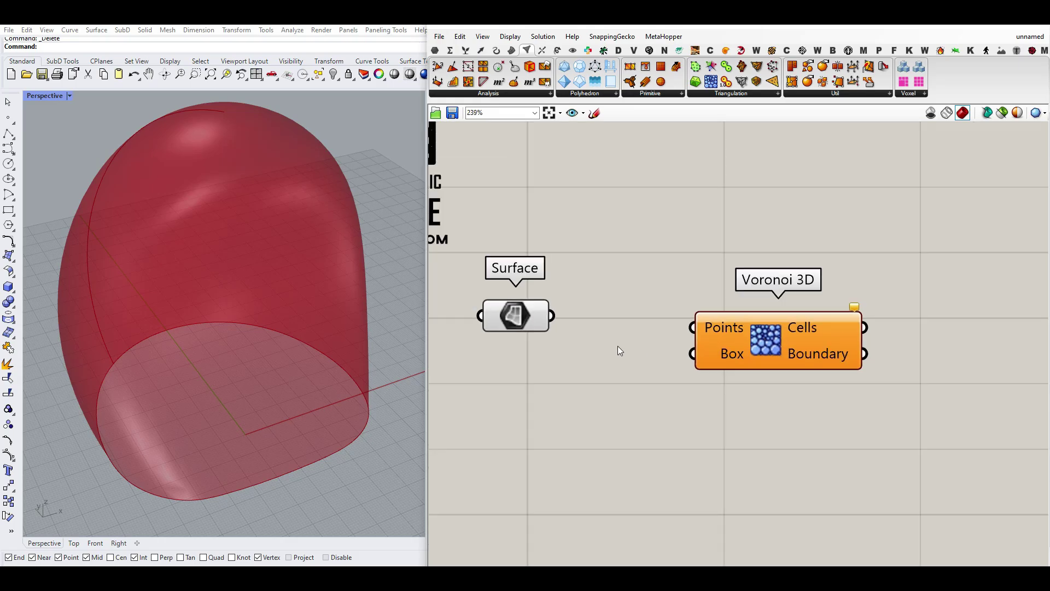
# Step: Add a Bounding Box of the Surface and feed its first Box output into the Box input of Voronoi 3D
pyautogui.click(512, 50)
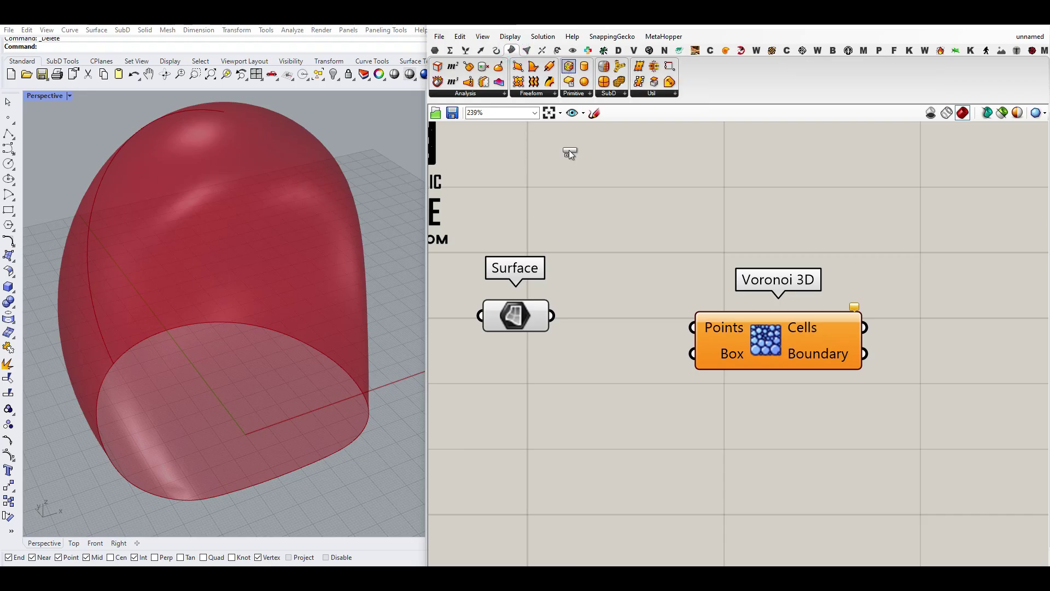
pyautogui.moveTo(569, 68); pyautogui.dragTo(628, 415)
pyautogui.moveTo(551, 316); pyautogui.dragTo(557, 398)
pyautogui.moveTo(677, 386); pyautogui.dragTo(633, 363, button='right')
pyautogui.scroll(-1, 631, 361)
pyautogui.moveTo(682, 338); pyautogui.dragTo(726, 346)
pyautogui.moveTo(649, 372); pyautogui.dragTo(682, 349)
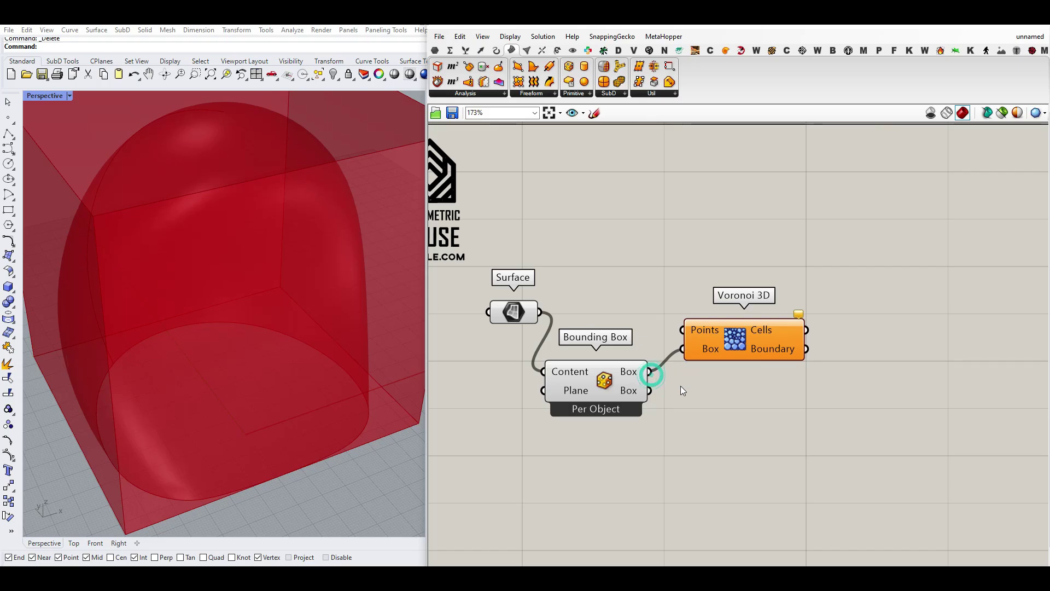
# Step: Examine how the bounding box encloses the dome, particularly along its base
pyautogui.scroll(-5, 280, 390)
pyautogui.scroll(8, 236, 347)
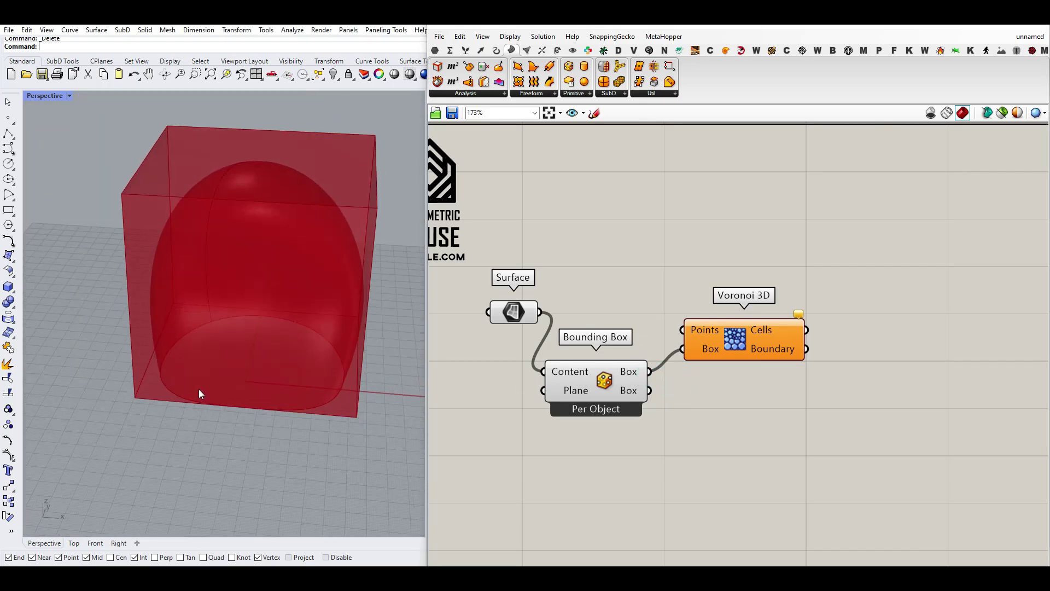
pyautogui.moveTo(209, 411); pyautogui.dragTo(300, 284, button='right')
pyautogui.scroll(-5, 192, 312)
pyautogui.scroll(3, 201, 274)
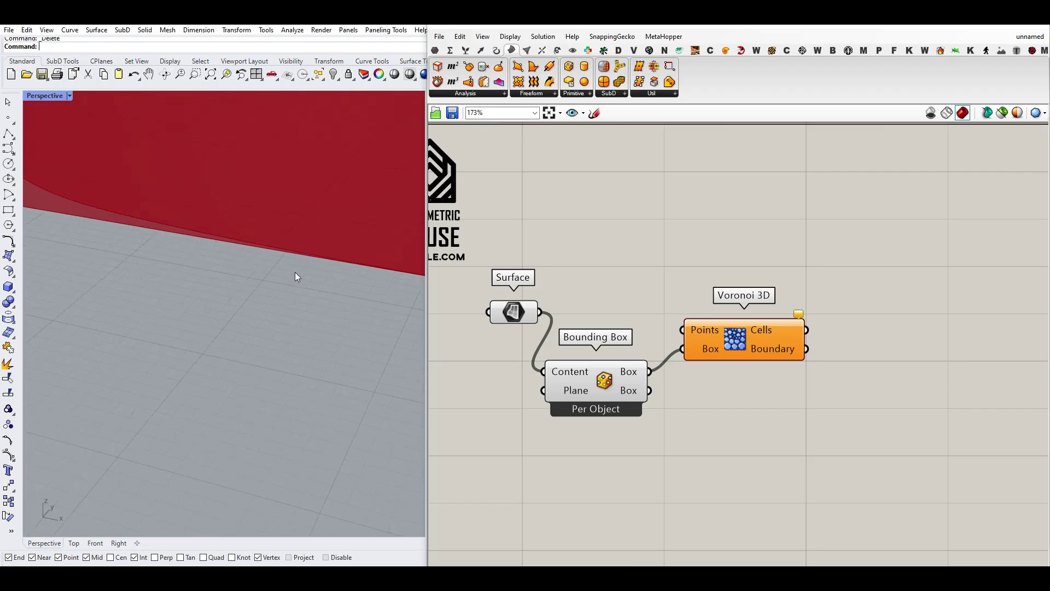
pyautogui.scroll(-15, 309, 270)
pyautogui.scroll(7, 319, 242)
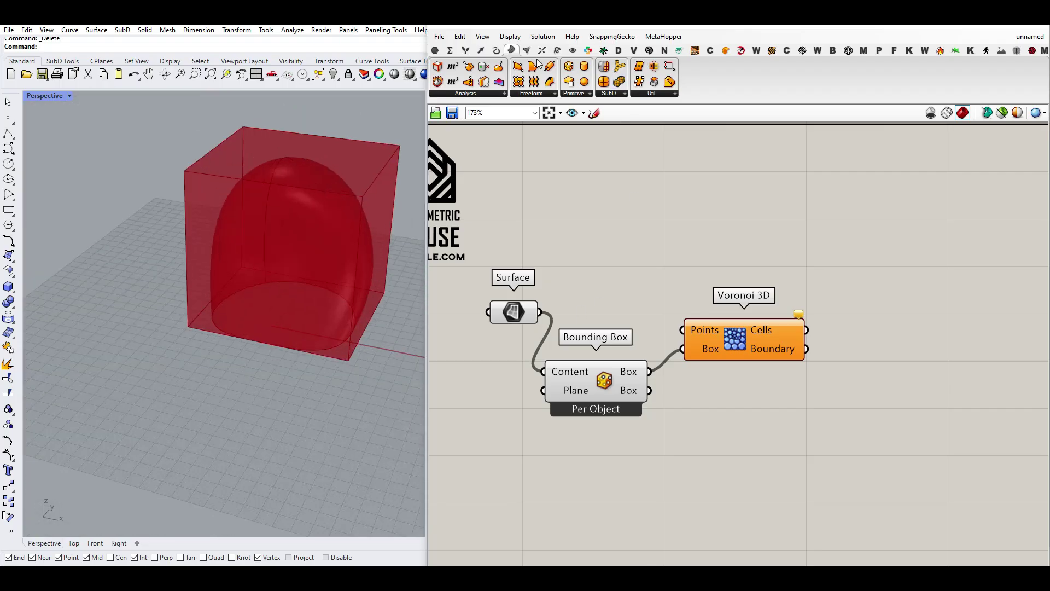
# Step: Add a Volume component and feed it the Box output of the Bounding Box
pyautogui.click(453, 82)
pyautogui.click(700, 413)
pyautogui.moveTo(650, 415); pyautogui.dragTo(650, 415)
pyautogui.moveTo(764, 415); pyautogui.dragTo(707, 419, button='right')
pyautogui.moveTo(691, 338); pyautogui.dragTo(757, 339)
pyautogui.moveTo(548, 400); pyautogui.dragTo(507, 440)
pyautogui.click(560, 350)
# Step: Add a Scale component with the bounding box as its Geometry and the Volume centroid as its Center
pyautogui.click(558, 51)
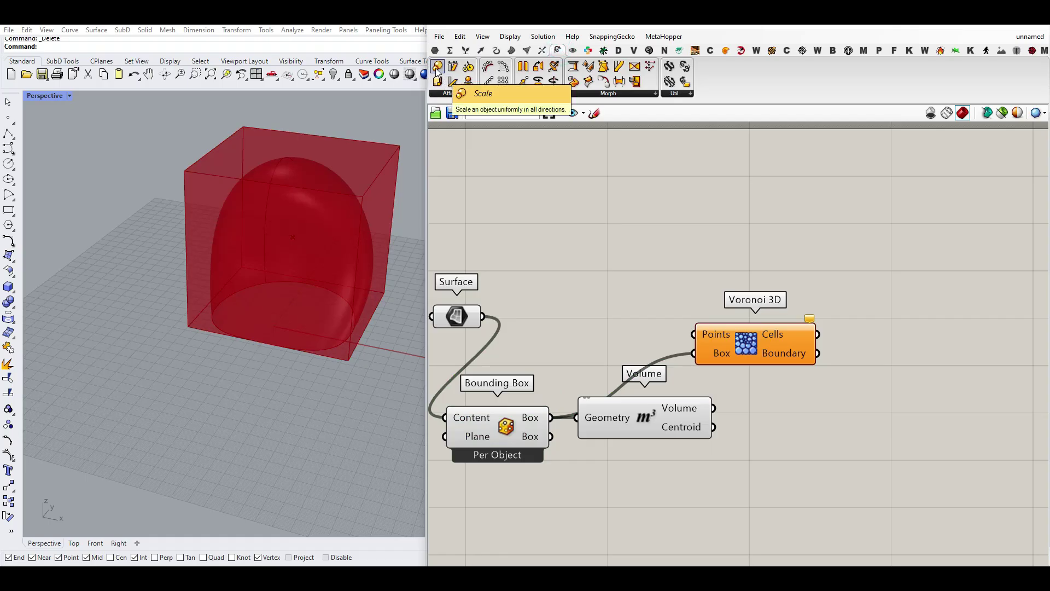
pyautogui.moveTo(437, 69); pyautogui.dragTo(775, 457)
pyautogui.moveTo(774, 457); pyautogui.dragTo(809, 396, button='right')
pyautogui.moveTo(693, 352); pyautogui.dragTo(680, 422)
pyautogui.moveTo(608, 364); pyautogui.dragTo(734, 380)
pyautogui.moveTo(788, 418); pyautogui.dragTo(749, 428, button='right')
pyautogui.moveTo(756, 418); pyautogui.dragTo(780, 389)
pyautogui.scroll(1, 710, 431)
pyautogui.moveTo(691, 444); pyautogui.dragTo(727, 378)
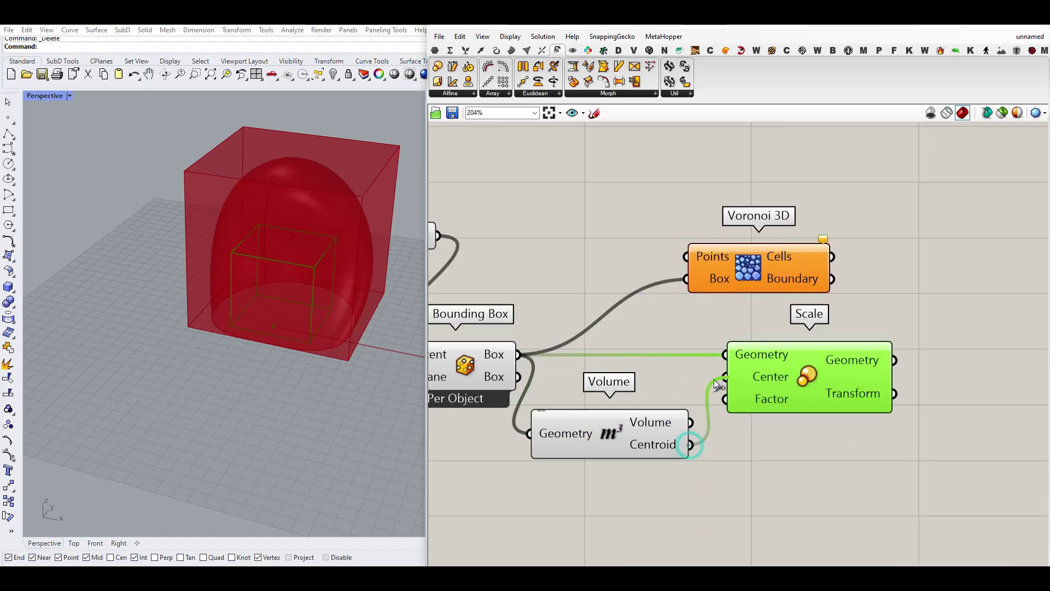
# Step: Create a panel containing 2 and connect it to the Factor input of Scale
pyautogui.doubleClick(620, 474)
pyautogui.press('Return')
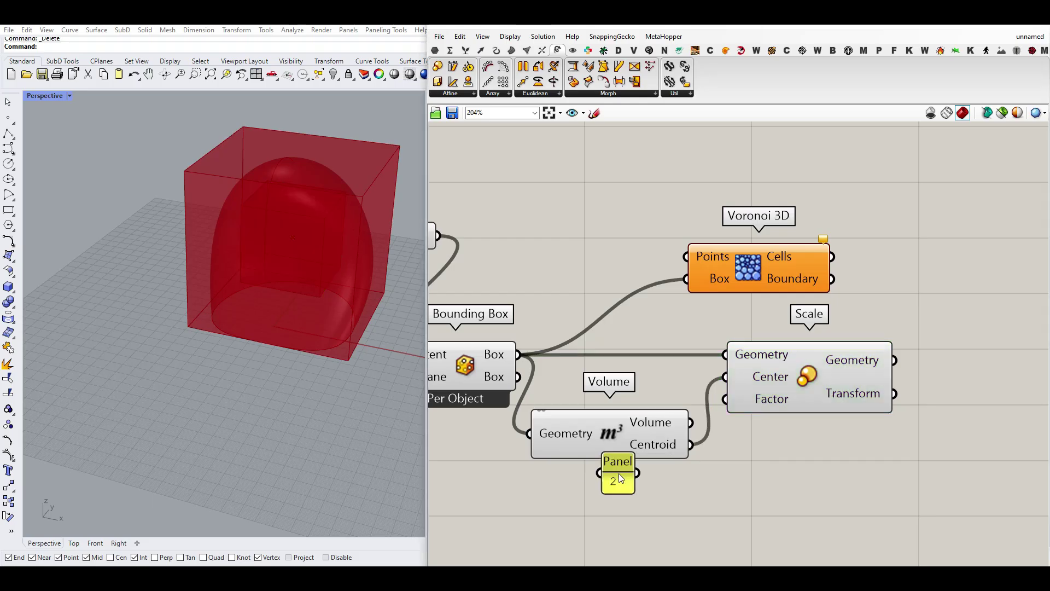
pyautogui.moveTo(637, 474); pyautogui.dragTo(727, 402)
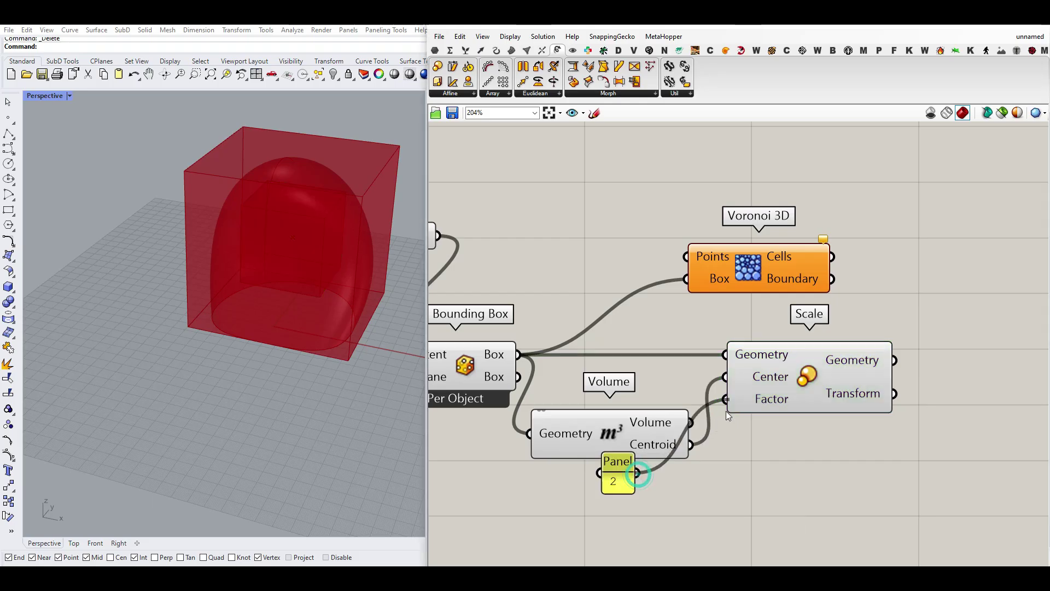
# Step: Turn off the preview of the Bounding Box and Volume components
pyautogui.scroll(-2, 573, 454)
pyautogui.moveTo(573, 478); pyautogui.dragTo(481, 386)
pyautogui.middleClick(509, 320)
pyautogui.click(544, 335)
# Step: Connect the Scale component's Geometry output to the Box input of Voronoi 3D, replacing the unscaled bounding box
pyautogui.moveTo(309, 371); pyautogui.dragTo(244, 350, button='right')
pyautogui.moveTo(805, 386); pyautogui.dragTo(886, 324)
pyautogui.click(845, 401)
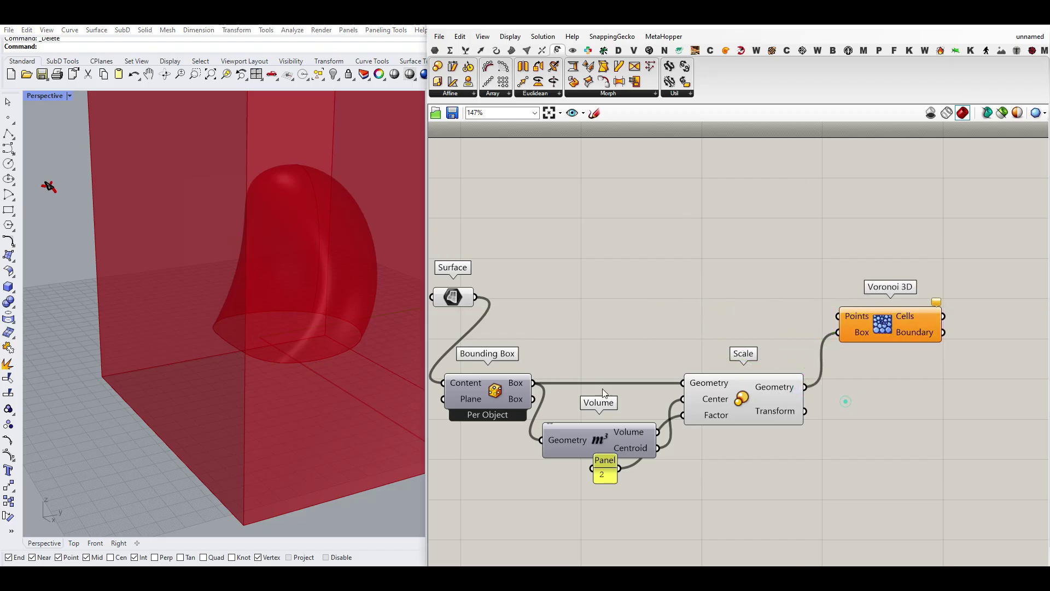
pyautogui.scroll(-6, 185, 291)
pyautogui.moveTo(185, 291); pyautogui.dragTo(232, 334, button='right')
pyautogui.scroll(4, 232, 333)
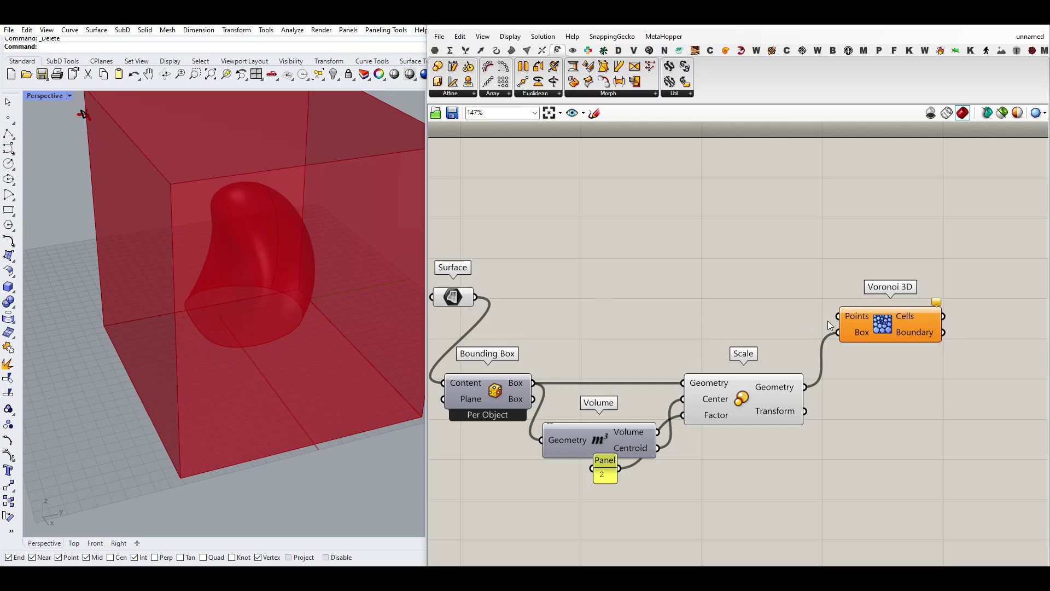
# Step: Add a Populate Geometry component and connect the Surface parameter to its Geometry input
pyautogui.click(481, 51)
pyautogui.click(492, 94)
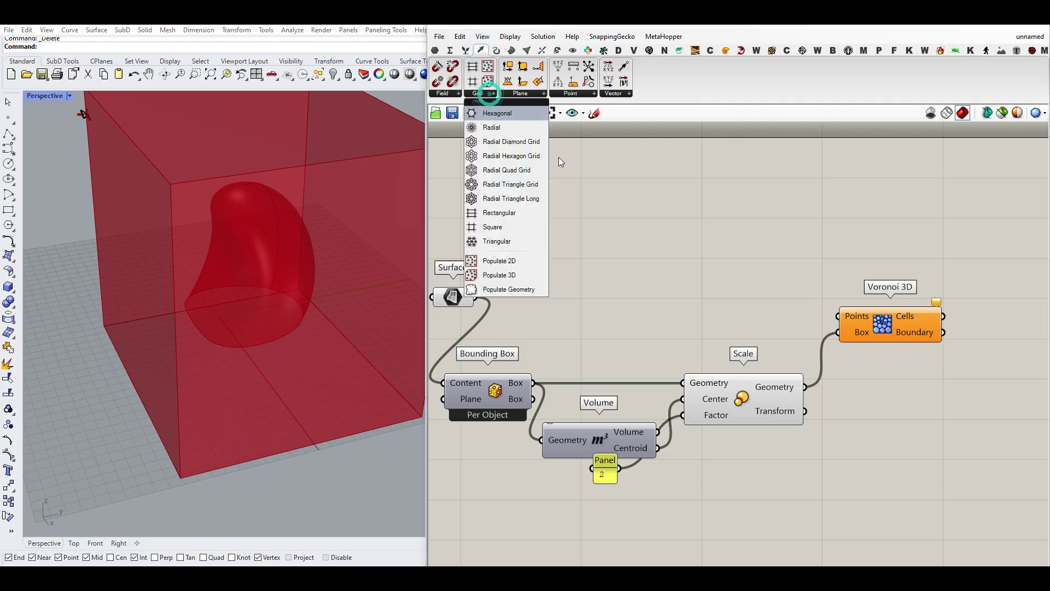
pyautogui.moveTo(504, 289); pyautogui.dragTo(595, 313)
pyautogui.moveTo(476, 312); pyautogui.dragTo(694, 284, button='right')
pyautogui.moveTo(637, 276); pyautogui.dragTo(715, 264)
pyautogui.scroll(3, 688, 284)
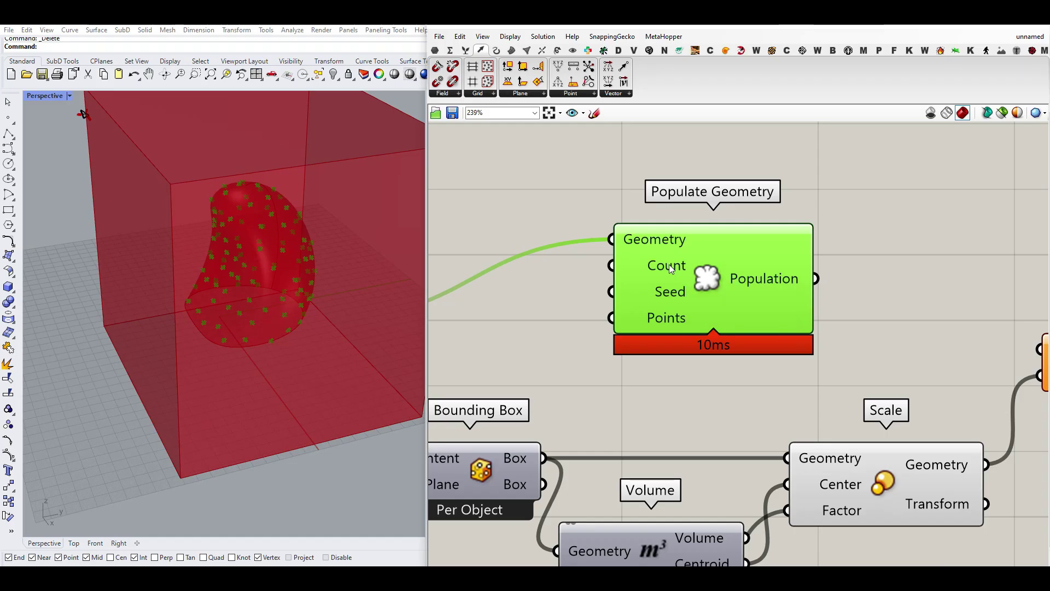
# Step: Create a number slider from 12 to 150, clear its custom name, and connect it to Populate Geometry's Count
pyautogui.moveTo(522, 309); pyautogui.dragTo(600, 310, button='right')
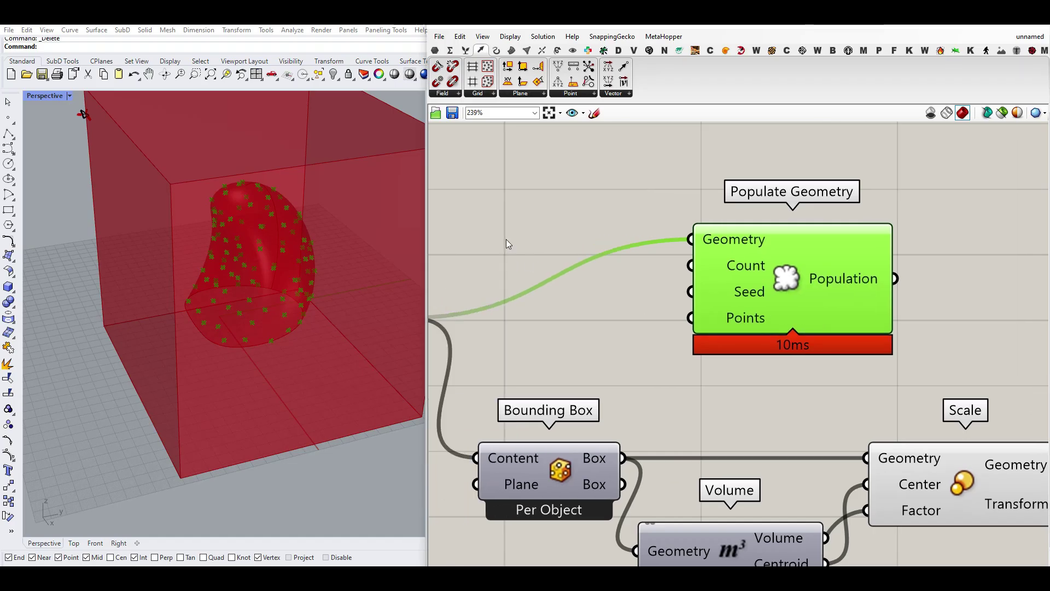
pyautogui.doubleClick(506, 238)
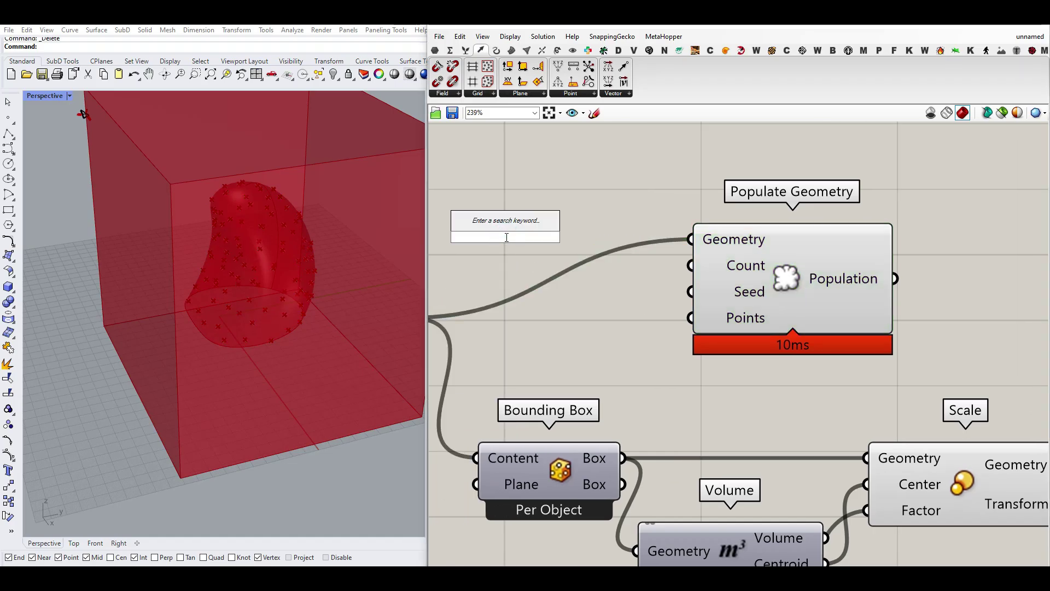
pyautogui.write('12..150')
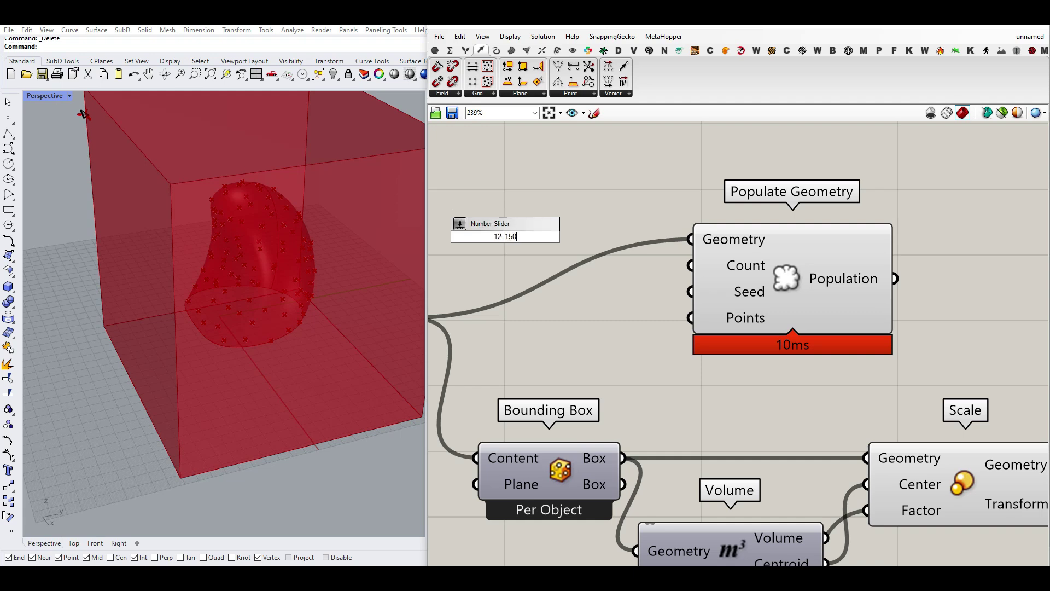
pyautogui.press('Return')
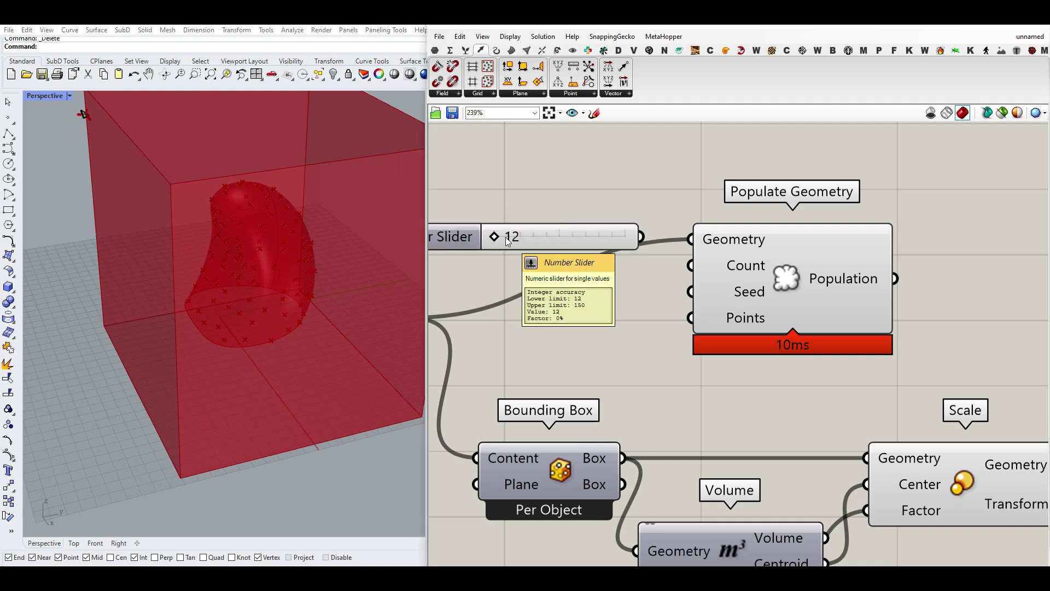
pyautogui.rightClick(576, 245)
pyautogui.moveTo(637, 254); pyautogui.dragTo(564, 251)
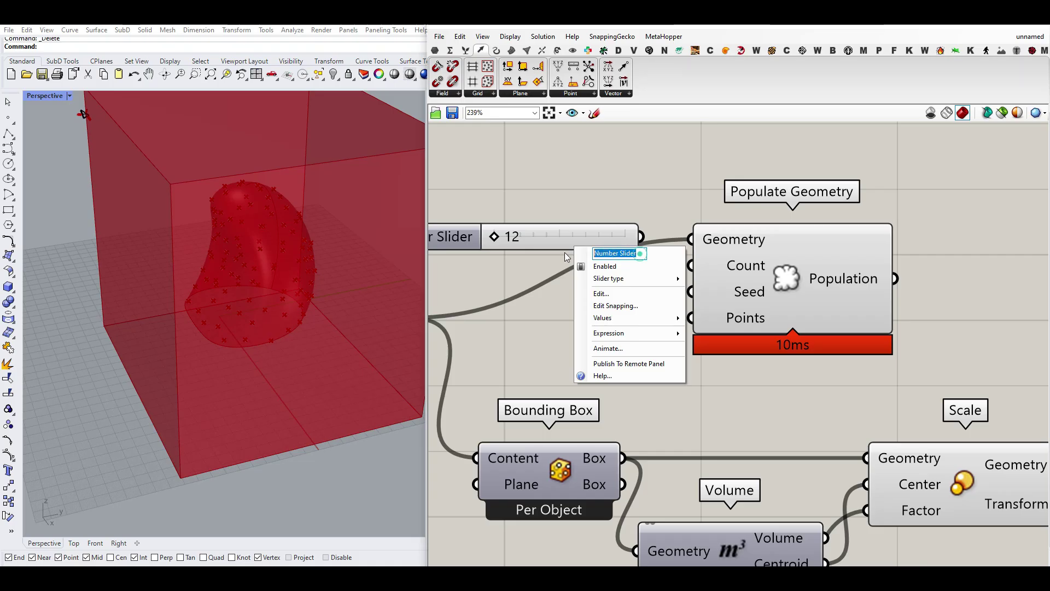
pyautogui.press('BackSpace')
pyautogui.click(598, 194)
pyautogui.moveTo(643, 237); pyautogui.dragTo(678, 274)
pyautogui.moveTo(678, 274); pyautogui.dragTo(673, 387)
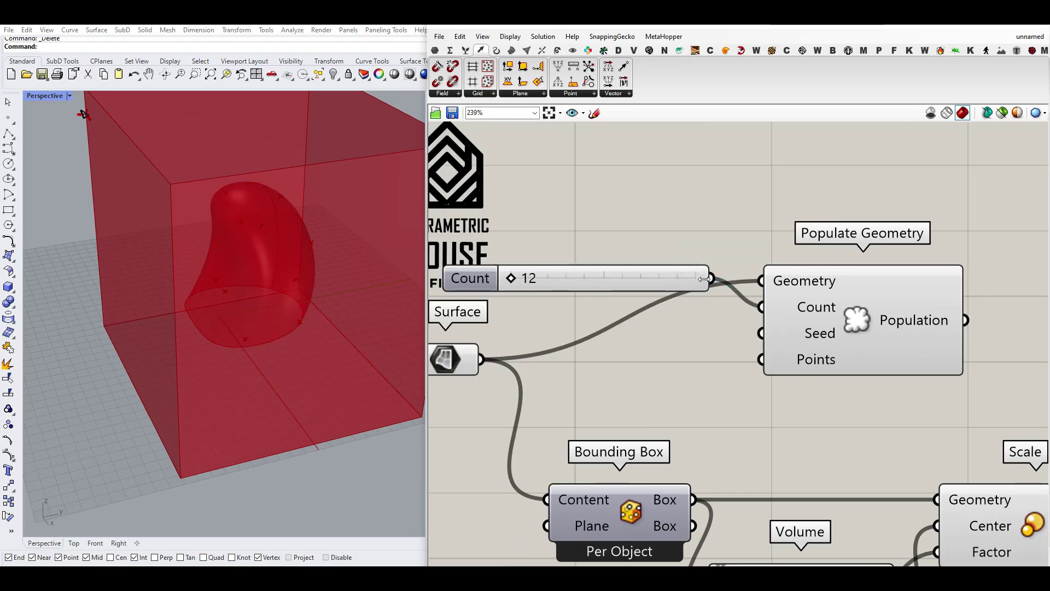
# Step: Rearrange the Populate Geometry inputs on the canvas and set the Count slider to 89
pyautogui.moveTo(768, 332); pyautogui.dragTo(690, 309, button='right')
pyautogui.scroll(-2, 690, 309)
pyautogui.moveTo(772, 307); pyautogui.dragTo(836, 314)
pyautogui.moveTo(517, 349); pyautogui.dragTo(640, 336)
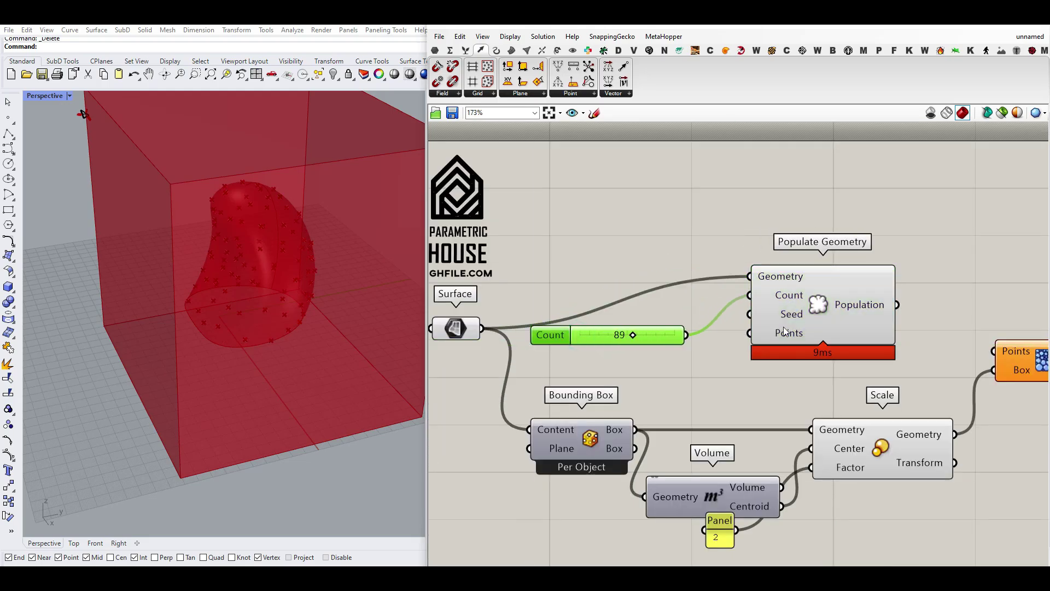
pyautogui.click(821, 305)
pyautogui.moveTo(200, 323); pyautogui.dragTo(306, 287, button='right')
pyautogui.scroll(3, 268, 274)
pyautogui.moveTo(229, 276); pyautogui.dragTo(284, 312, button='right')
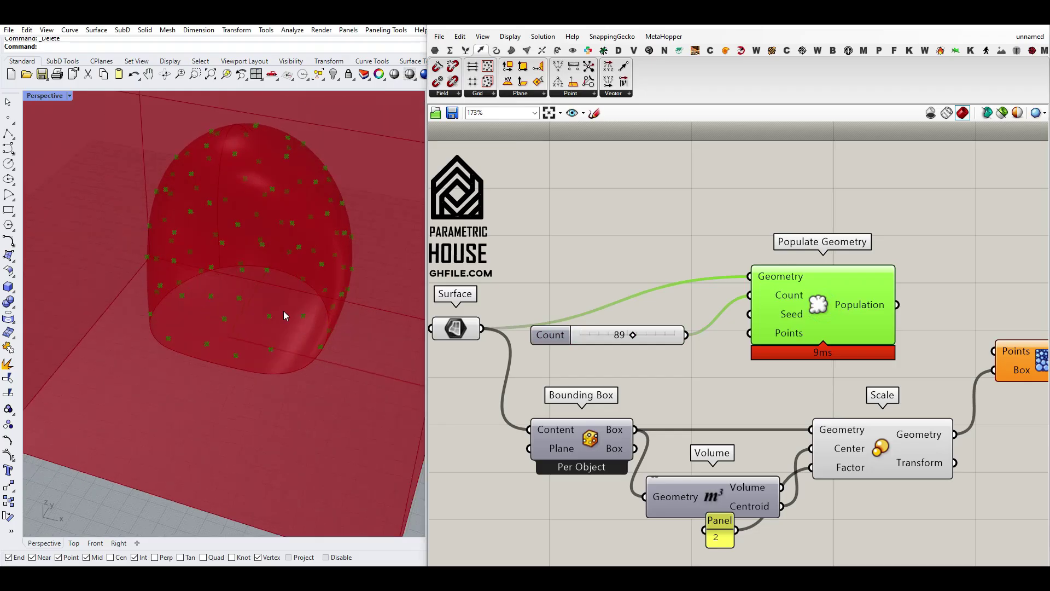
# Step: Create a number slider from 456 with its name cleared, connect it to Populate Geometry's Seed, and set it to 667
pyautogui.scroll(3, 776, 285)
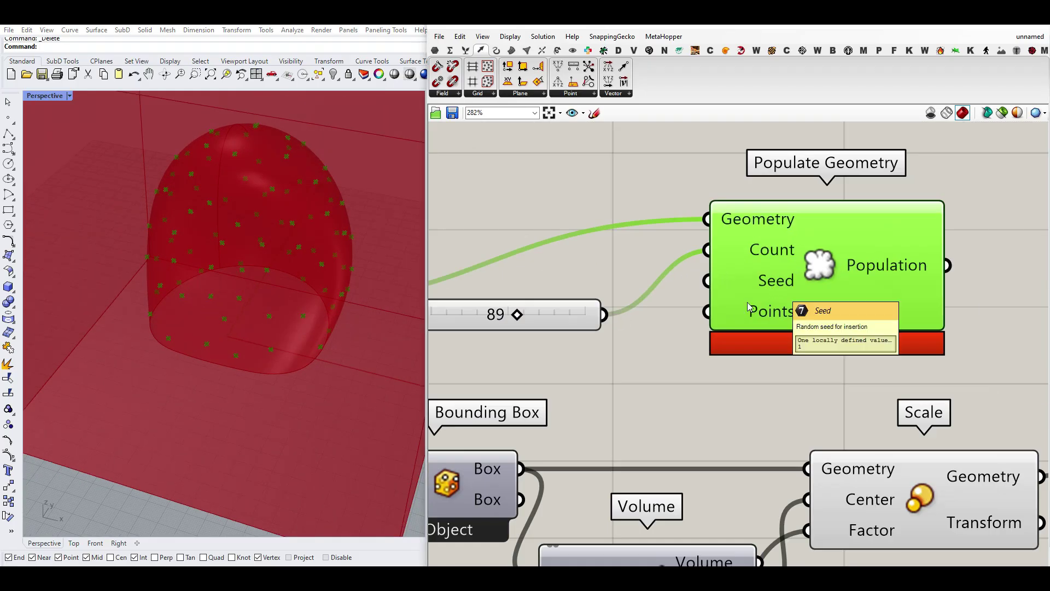
pyautogui.doubleClick(528, 366)
pyautogui.write('456')
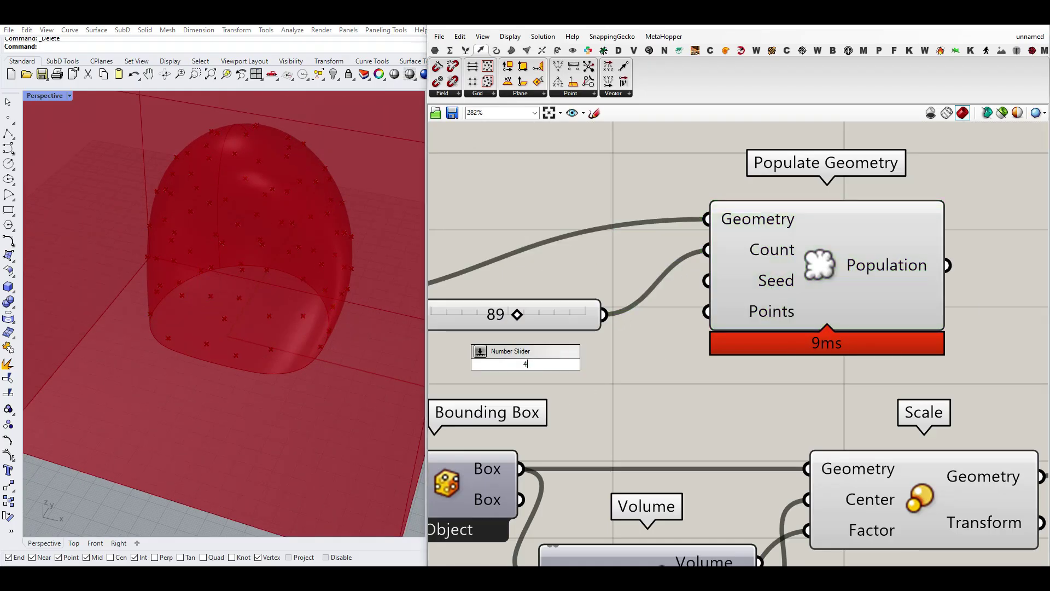
pyautogui.press('Return')
pyautogui.moveTo(685, 363); pyautogui.dragTo(706, 280)
pyautogui.rightClick(654, 363)
pyautogui.moveTo(689, 367); pyautogui.dragTo(671, 368)
pyautogui.press('BackSpace')
pyautogui.click(627, 337)
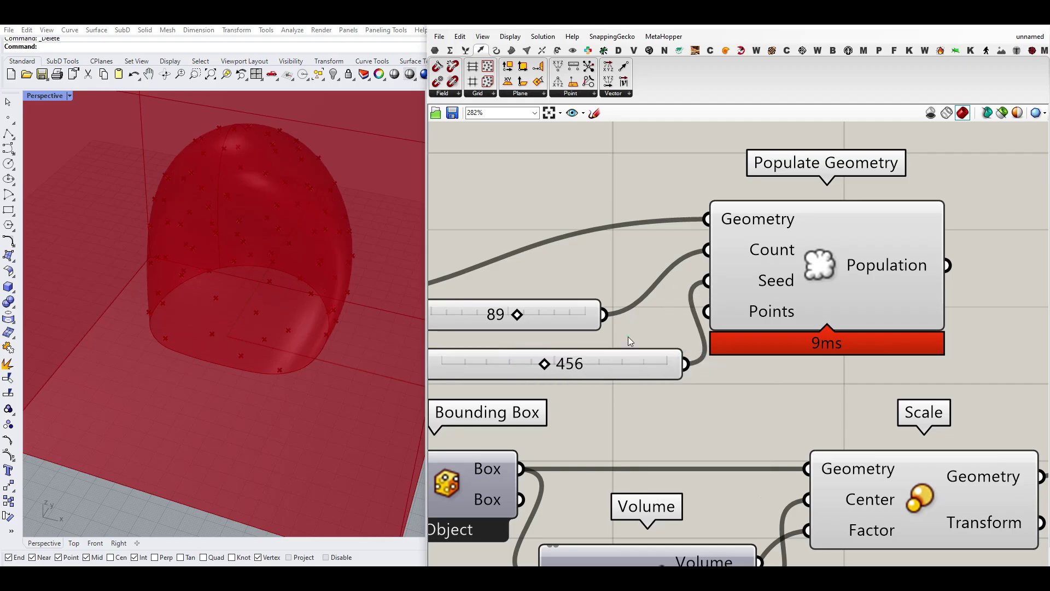
pyautogui.moveTo(545, 363); pyautogui.dragTo(591, 363)
pyautogui.click(800, 278)
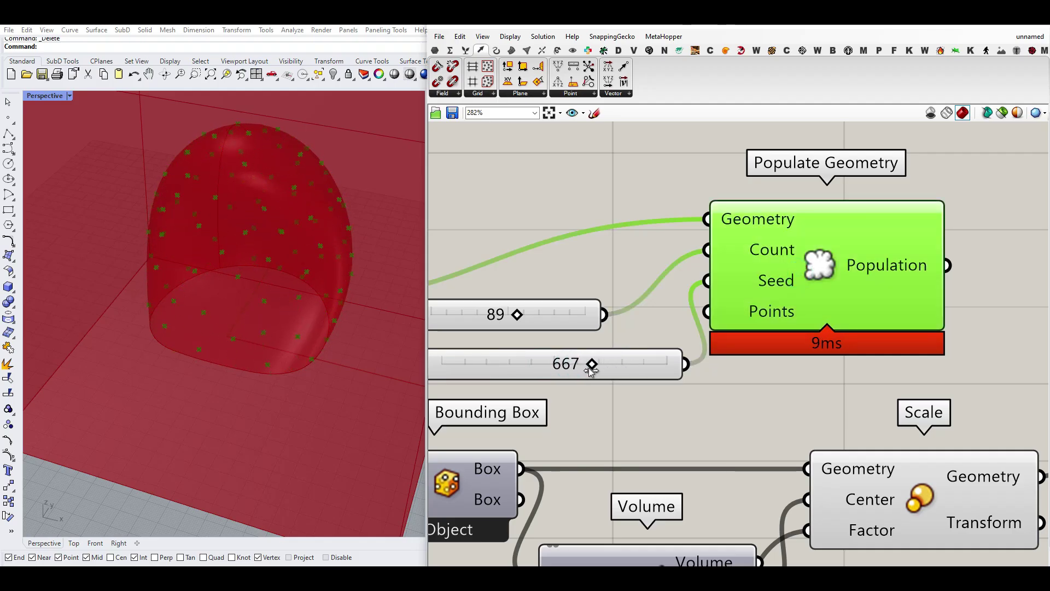
# Step: Connect Populate Geometry's Population output to the Points input of Voronoi 3D
pyautogui.scroll(-3, 671, 287)
pyautogui.click(699, 278)
pyautogui.scroll(2, 668, 279)
pyautogui.moveTo(668, 279); pyautogui.dragTo(801, 342)
pyautogui.scroll(-6, 328, 359)
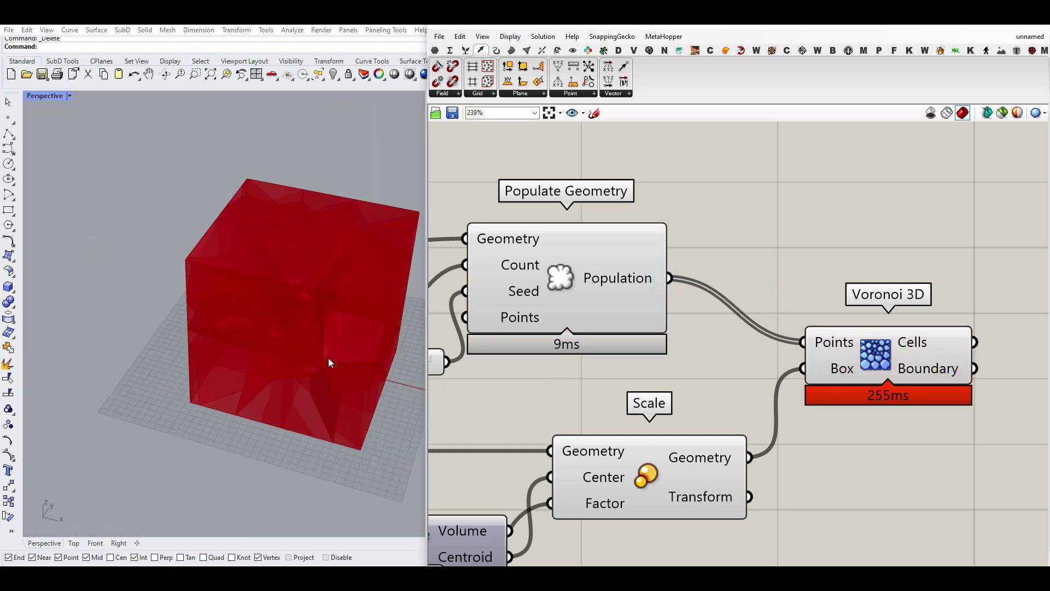
# Step: Select the Voronoi 3D component and bake its Cells output into the Rhino scene
pyautogui.moveTo(329, 360); pyautogui.dragTo(282, 337, button='right')
pyautogui.click(896, 344)
pyautogui.moveTo(918, 359); pyautogui.dragTo(970, 368, button='right')
pyautogui.moveTo(555, 353); pyautogui.dragTo(571, 356)
pyautogui.moveTo(859, 354); pyautogui.dragTo(664, 348, button='right')
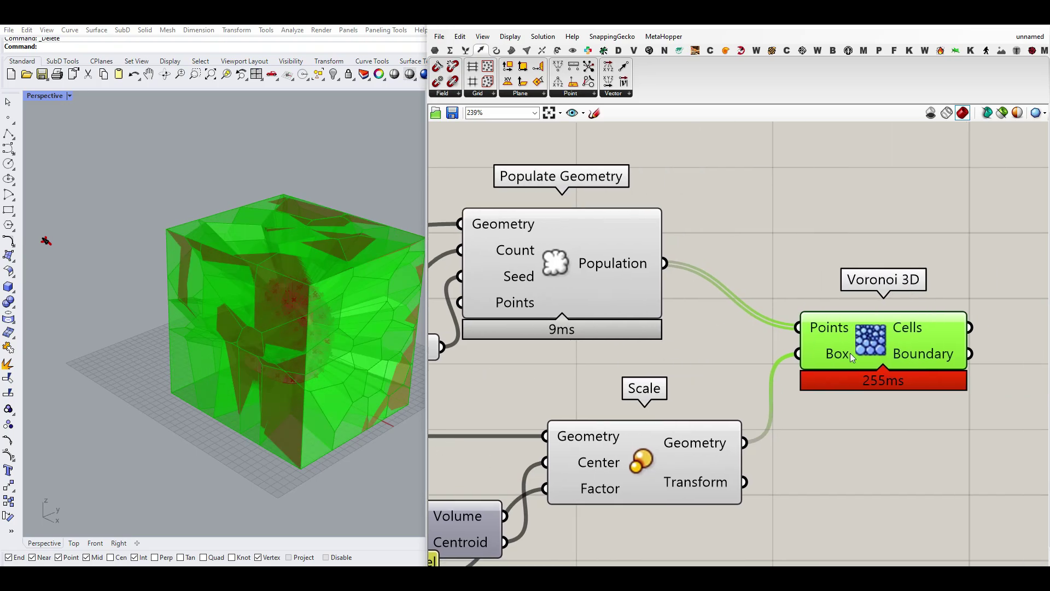
pyautogui.rightClick(919, 332)
pyautogui.click(928, 353)
pyautogui.click(934, 453)
# Step: Delete all baked Voronoi cells except one at the side of the box
pyautogui.moveTo(232, 386); pyautogui.dragTo(252, 305, button='right')
pyautogui.scroll(5, 267, 308)
pyautogui.scroll(-9, 305, 283)
pyautogui.scroll(8, 288, 356)
pyautogui.hotkey('ctrl', 'a')
pyautogui.keyDown('ctrl'); pyautogui.click(148, 270); pyautogui.keyUp('ctrl')
pyautogui.press('Delete')
pyautogui.scroll(6, 164, 279)
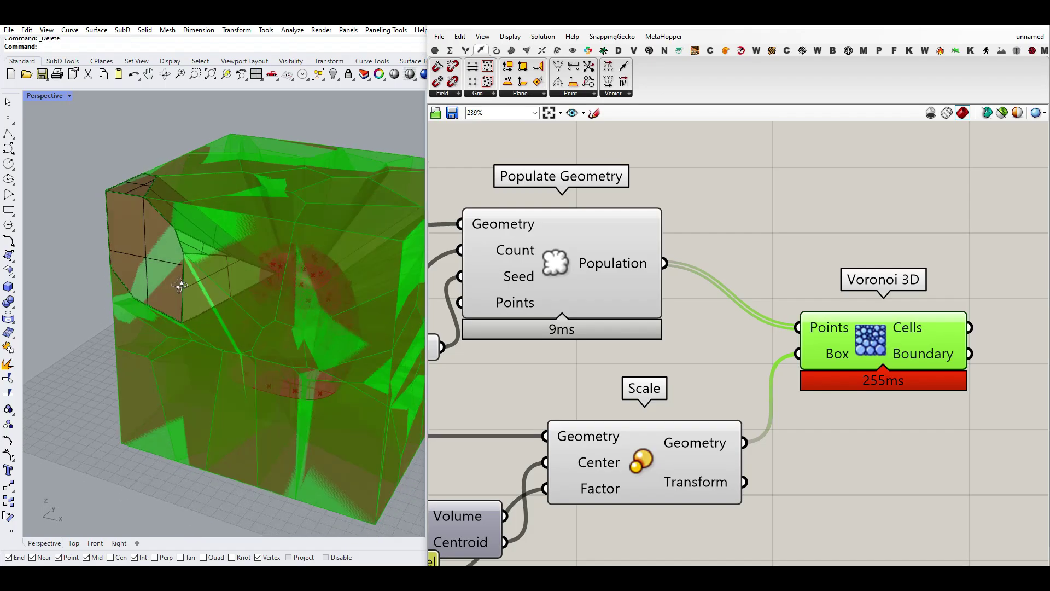
pyautogui.scroll(-3, 213, 282)
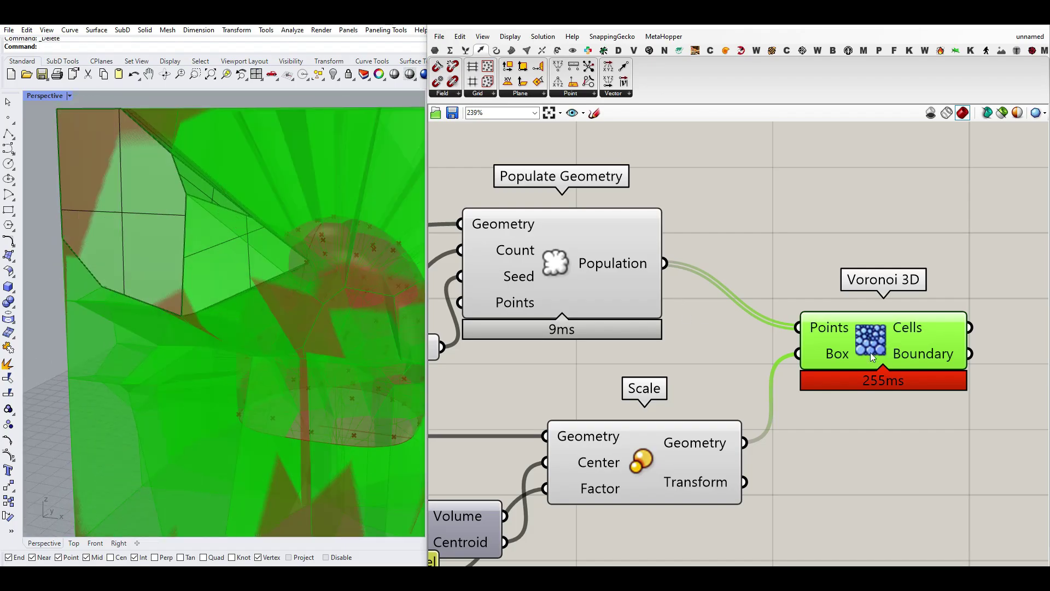
# Step: Turn off the preview of the Voronoi 3D component to expose the dome and the baked cell
pyautogui.rightClick(870, 353)
pyautogui.click(894, 352)
pyautogui.scroll(5, 217, 281)
pyautogui.moveTo(217, 281); pyautogui.dragTo(261, 231, button='right')
pyautogui.scroll(4, 286, 267)
# Step: Extract the wireframe of the remaining baked cell and delete its solid polysurface
pyautogui.click(552, 264)
pyautogui.click(261, 234)
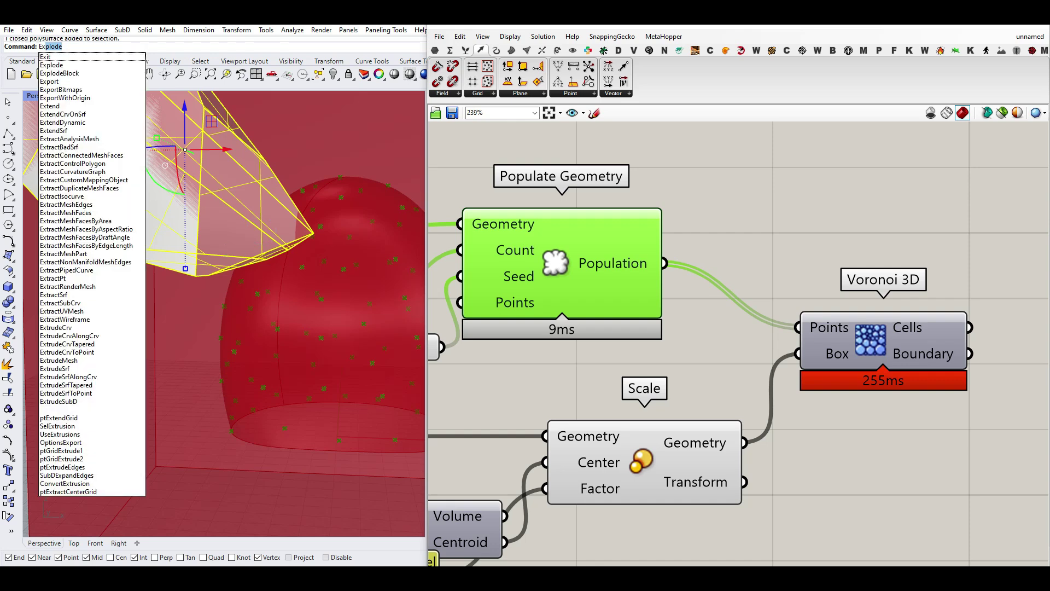
pyautogui.write('r')
pyautogui.press('BackSpace')
pyautogui.write('tractIsocurv')
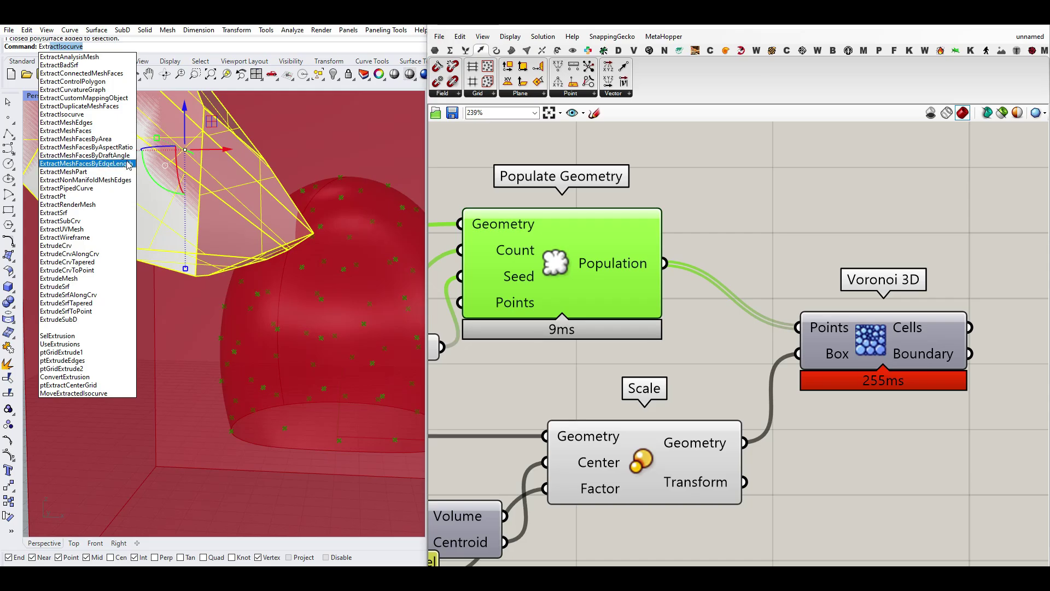
pyautogui.click(127, 185)
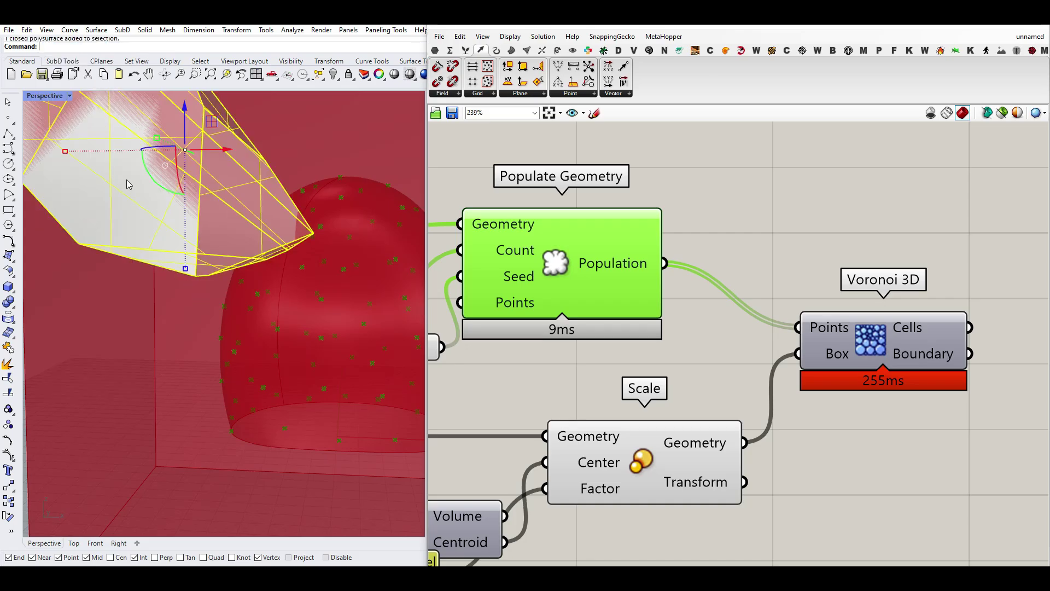
pyautogui.press('Delete')
# Step: Examine where the cell wireframe passes through the dome surface around its populated point
pyautogui.moveTo(160, 213); pyautogui.dragTo(292, 260, button='right')
pyautogui.moveTo(363, 265); pyautogui.dragTo(256, 197, button='right')
pyautogui.scroll(2, 309, 251)
pyautogui.scroll(4, 267, 204)
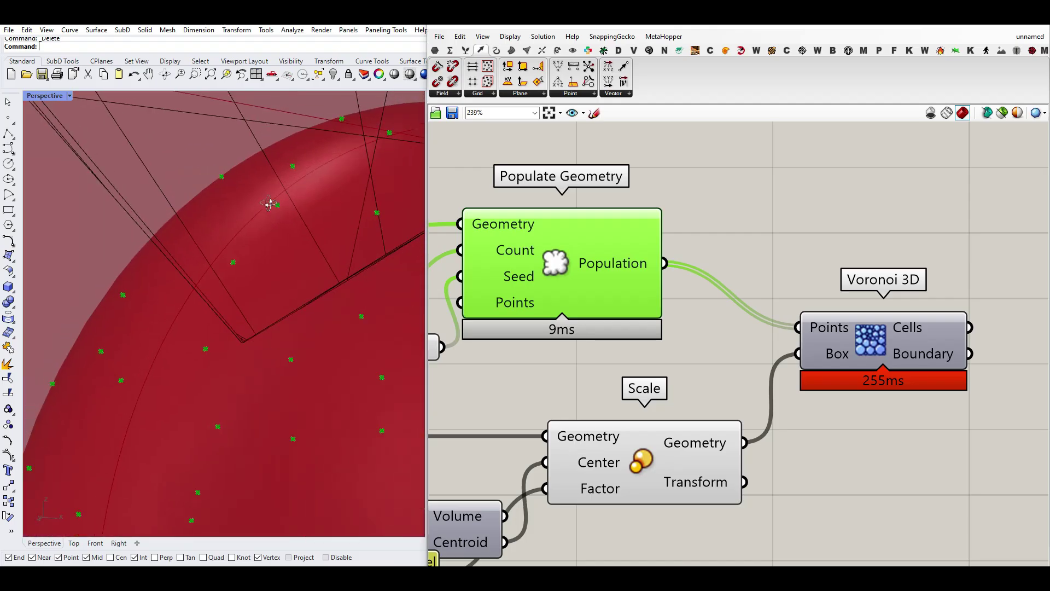
pyautogui.scroll(-8, 278, 208)
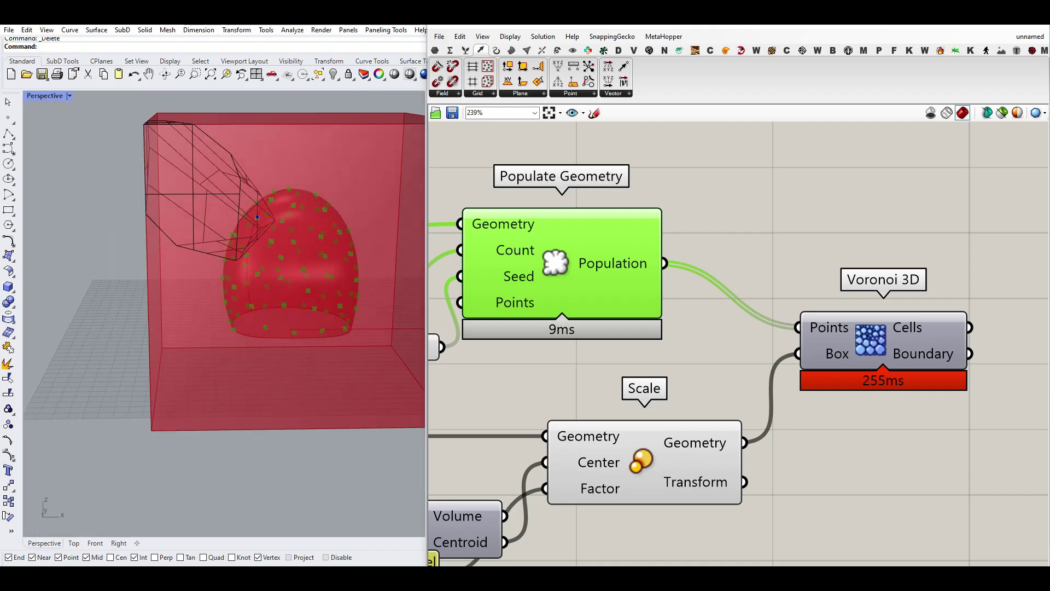
pyautogui.moveTo(195, 187); pyautogui.dragTo(148, 171)
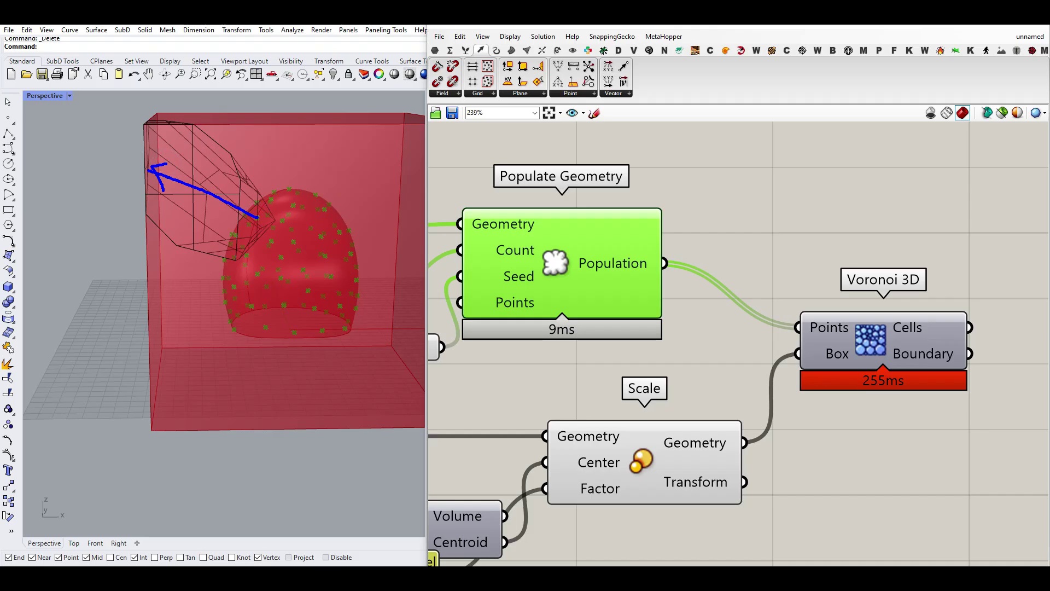
pyautogui.scroll(5, 271, 225)
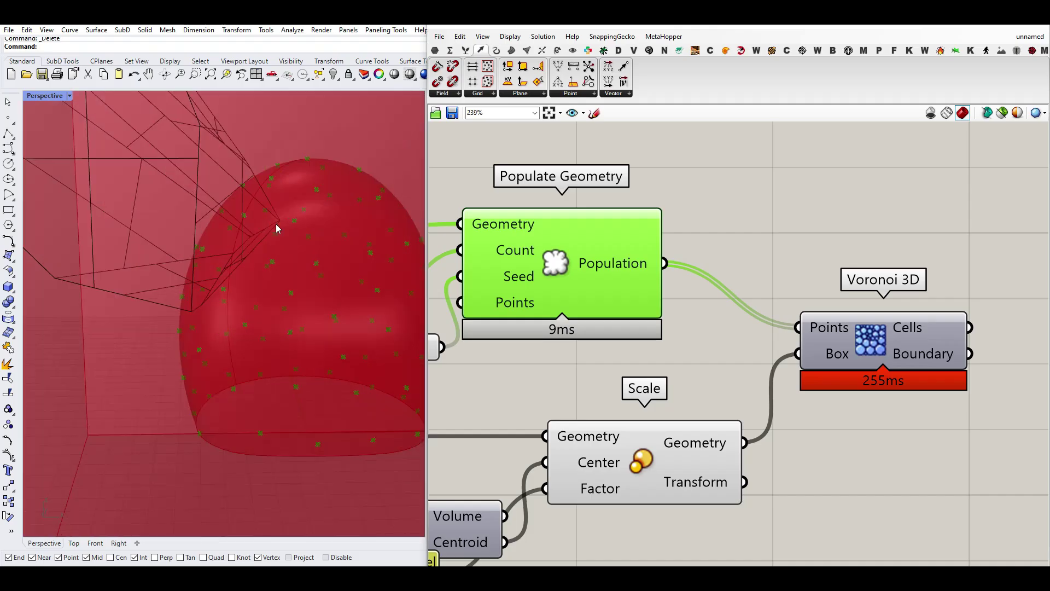
pyautogui.scroll(3, 259, 257)
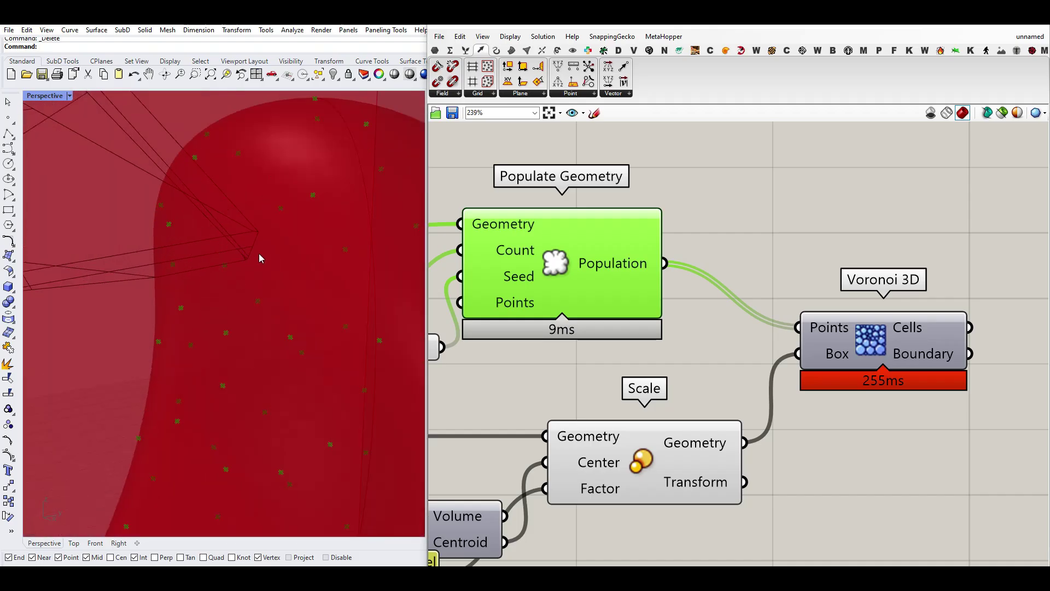
pyautogui.scroll(-4, 243, 244)
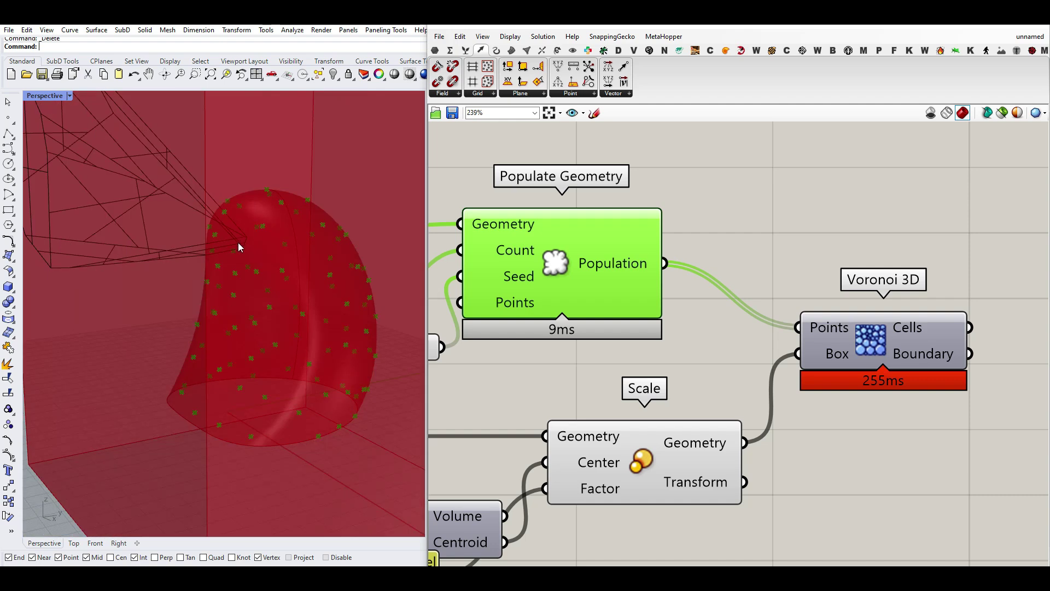
pyautogui.scroll(3, 224, 241)
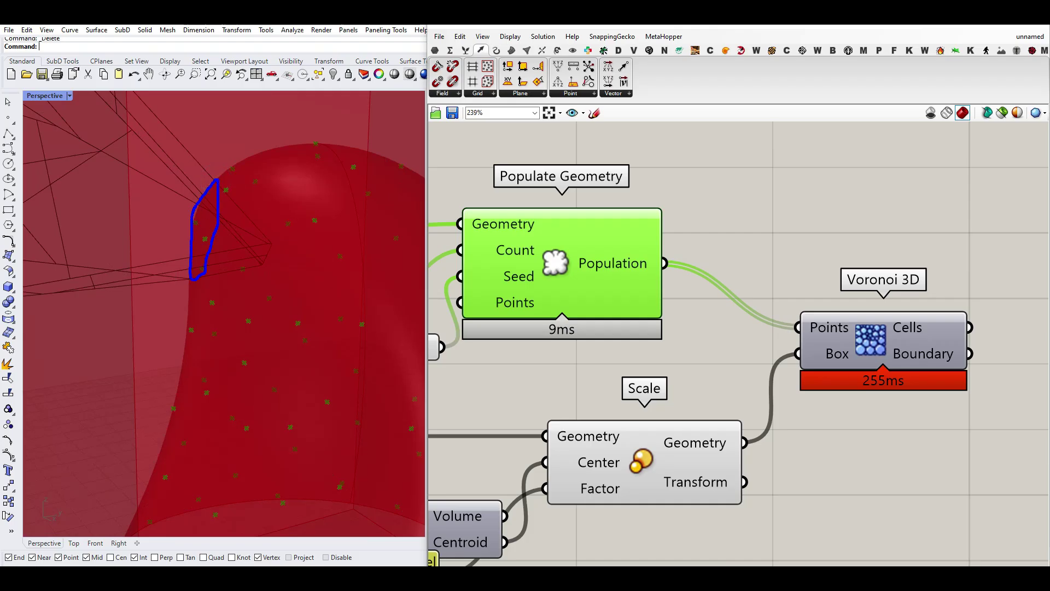
pyautogui.scroll(-6, 216, 238)
pyautogui.click(285, 317)
# Step: Add a Brep | Brep intersection component after Voronoi 3D
pyautogui.moveTo(628, 322); pyautogui.dragTo(539, 279, button='right')
pyautogui.scroll(-3, 539, 279)
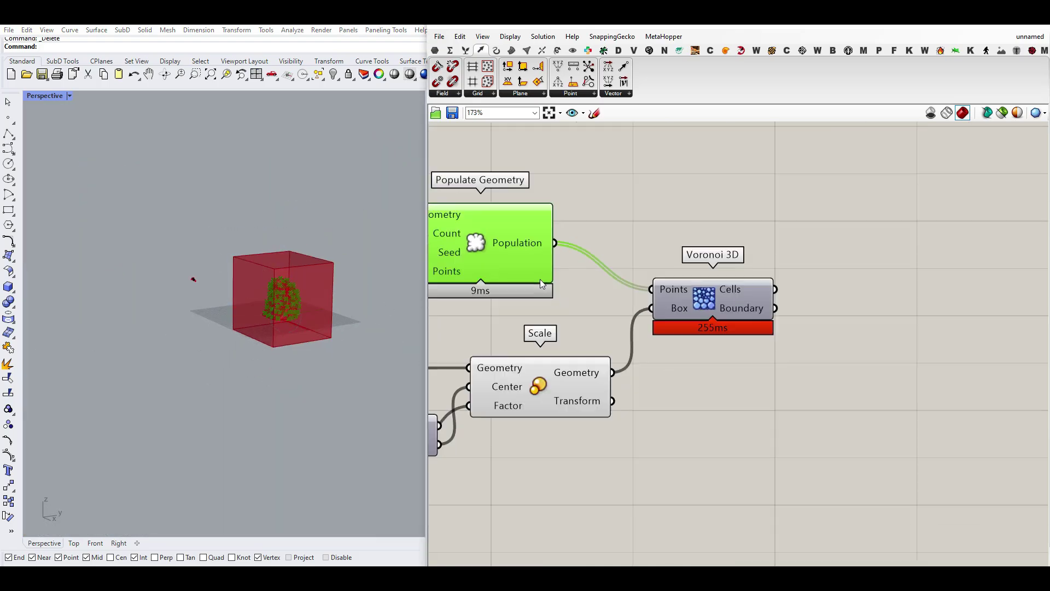
pyautogui.scroll(3, 668, 314)
pyautogui.click(541, 51)
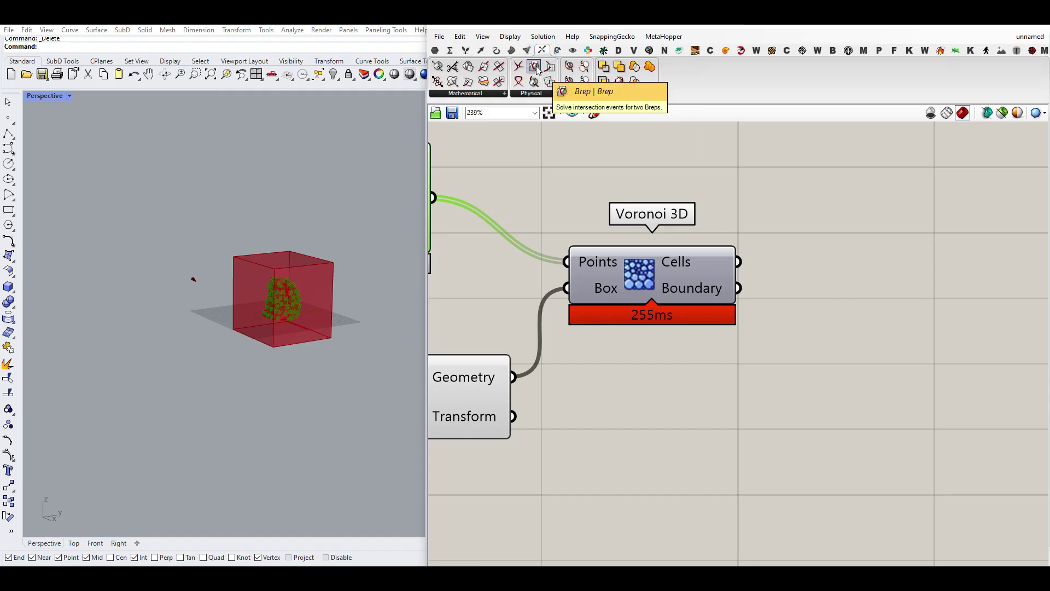
pyautogui.moveTo(881, 336); pyautogui.dragTo(881, 336)
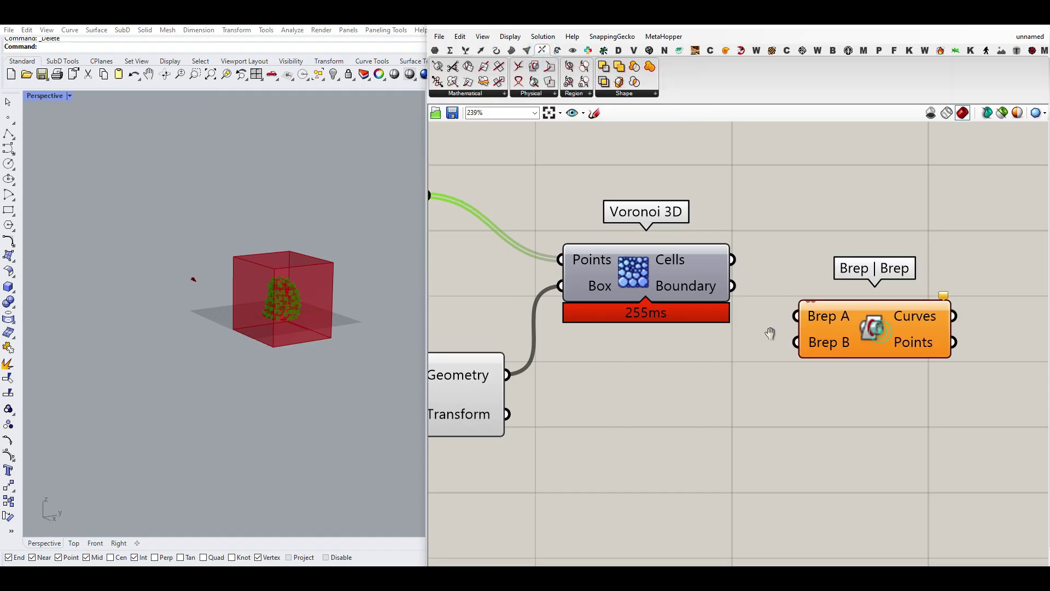
# Step: Connect Voronoi 3D's Cells to Brep A and the Surface parameter to Brep B of the intersection component
pyautogui.moveTo(766, 333); pyautogui.dragTo(697, 326, button='right')
pyautogui.moveTo(662, 254); pyautogui.dragTo(721, 330)
pyautogui.scroll(-5, 721, 329)
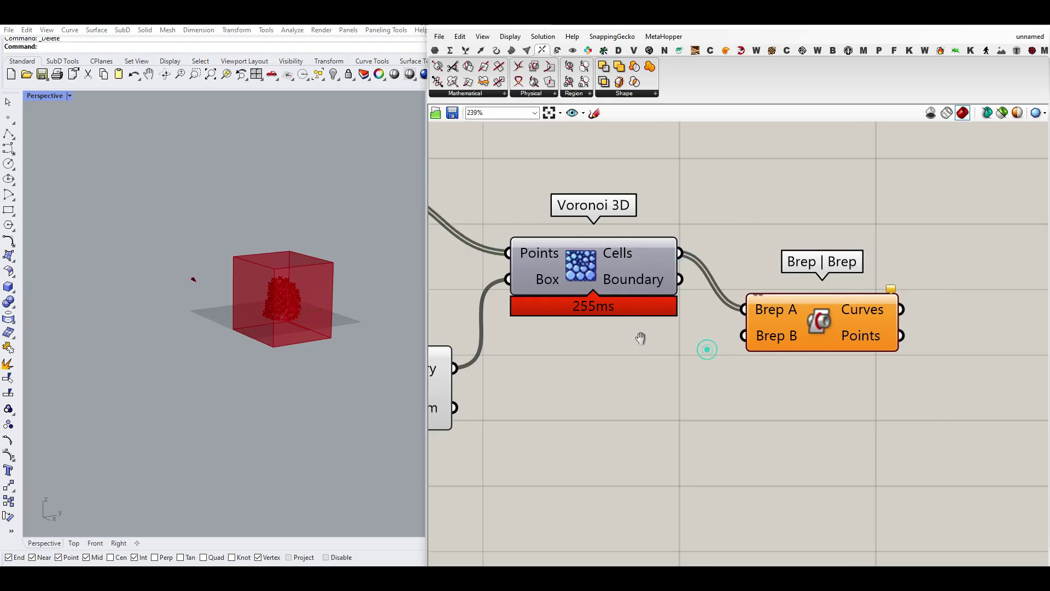
pyautogui.moveTo(478, 264); pyautogui.dragTo(971, 323)
pyautogui.scroll(-3, 931, 353)
# Step: Turn off the preview of the upstream components and select Brep | Brep to inspect its curves on the dome
pyautogui.moveTo(847, 395); pyautogui.dragTo(597, 262)
pyautogui.rightClick(643, 226)
pyautogui.click(663, 243)
pyautogui.scroll(8, 174, 285)
pyautogui.click(887, 341)
pyautogui.moveTo(323, 338); pyautogui.dragTo(300, 303, button='right')
pyautogui.scroll(-7, 279, 309)
pyautogui.moveTo(229, 336); pyautogui.dragTo(323, 353, button='right')
pyautogui.scroll(6, 198, 370)
pyautogui.moveTo(198, 372); pyautogui.dragTo(235, 369, button='right')
pyautogui.scroll(3, 662, 316)
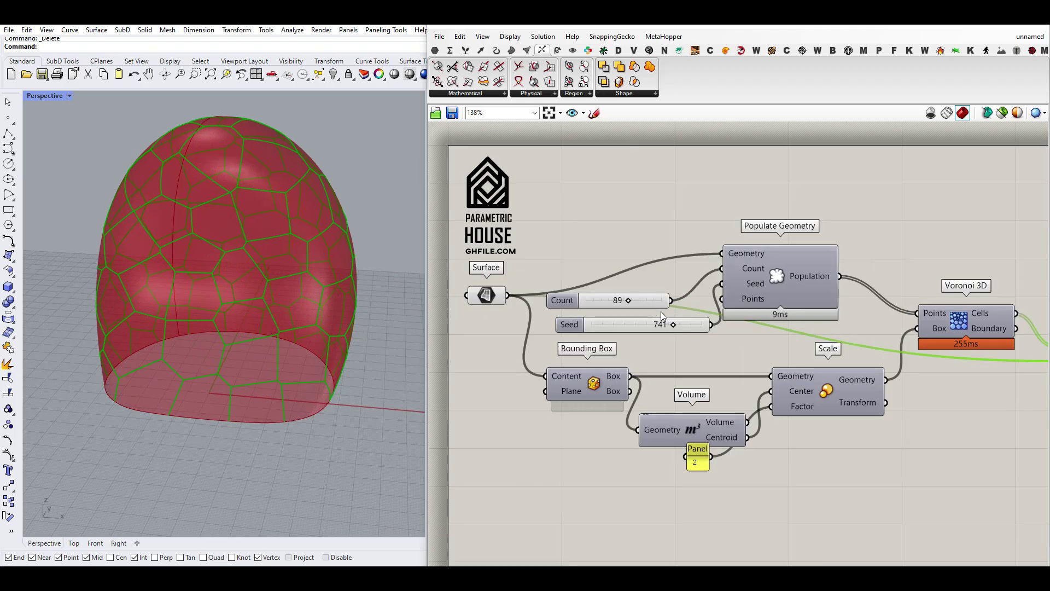
# Step: Set the Count slider to 60 and the Seed slider to 746
pyautogui.scroll(3, 662, 315)
pyautogui.moveTo(611, 304)
pyautogui.mouseDown()
pyautogui.moveTo(601, 303)
pyautogui.moveTo(613, 311)
pyautogui.mouseUp()
pyautogui.moveTo(735, 351)
pyautogui.mouseDown()
pyautogui.moveTo(746, 353)
pyautogui.moveTo(736, 350)
pyautogui.mouseUp()
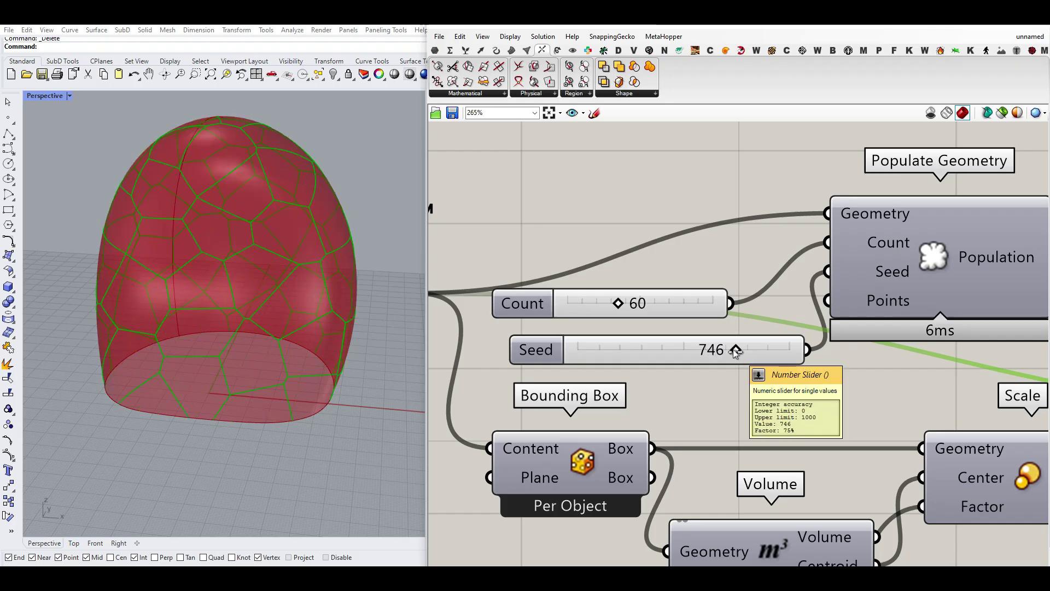
# Step: Add a Curve parameter and connect the Curves output of Brep | Brep to it
pyautogui.scroll(-6, 695, 307)
pyautogui.moveTo(951, 362); pyautogui.dragTo(729, 336, button='right')
pyautogui.scroll(7, 804, 322)
pyautogui.moveTo(800, 318); pyautogui.dragTo(651, 344, button='right')
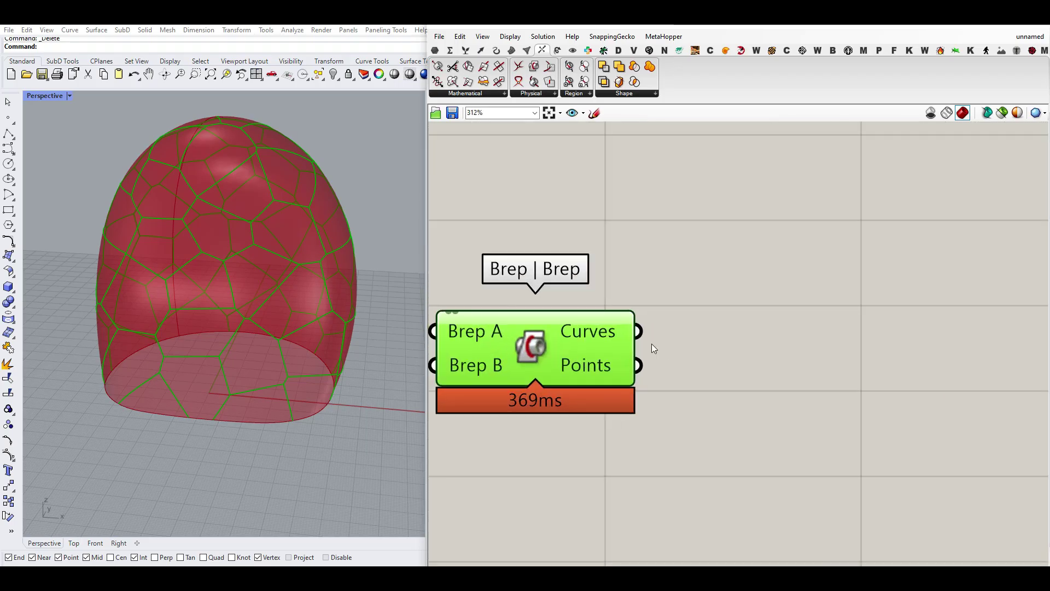
pyautogui.click(435, 51)
pyautogui.moveTo(550, 136); pyautogui.dragTo(716, 331)
pyautogui.moveTo(638, 330); pyautogui.dragTo(676, 331)
# Step: Flatten the Curve parameter and space it slightly away from Brep | Brep
pyautogui.rightClick(712, 330)
pyautogui.click(736, 429)
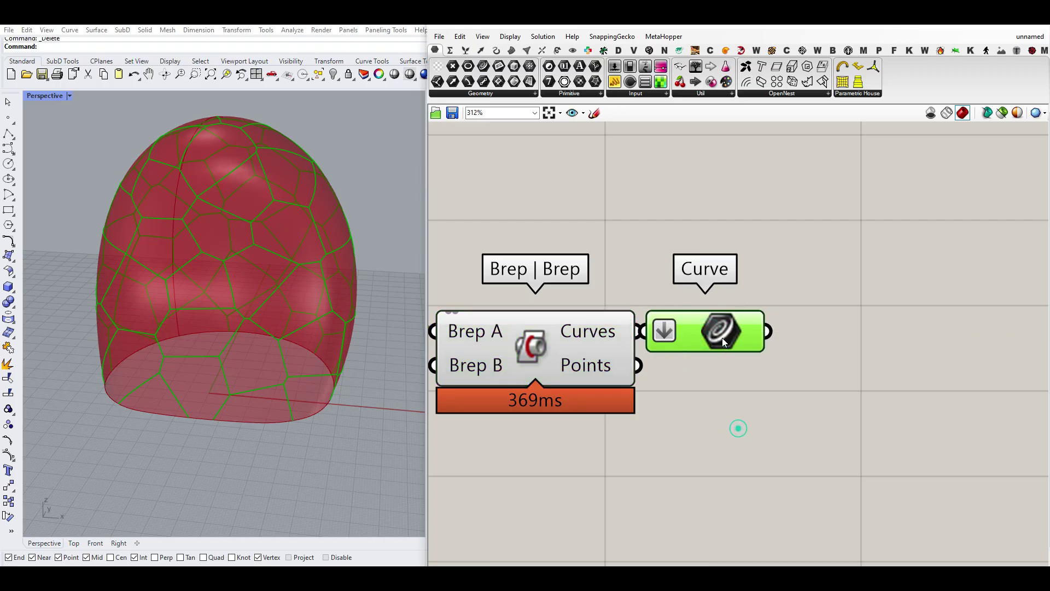
pyautogui.moveTo(723, 340)
pyautogui.moveTo(723, 341); pyautogui.dragTo(759, 338)
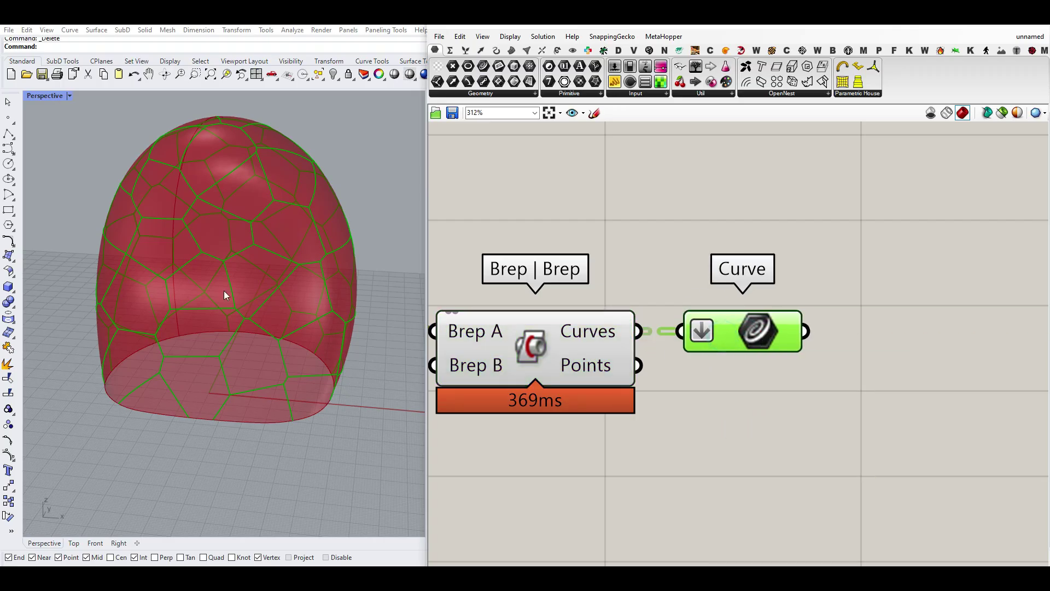
# Step: Bake the intersection curves from the Curve parameter
pyautogui.rightClick(733, 323)
pyautogui.click(745, 359)
pyautogui.click(759, 466)
# Step: Select baked curves along the dome's base edge to check whether the cell outlines are open there
pyautogui.click(258, 388)
pyautogui.click(287, 417)
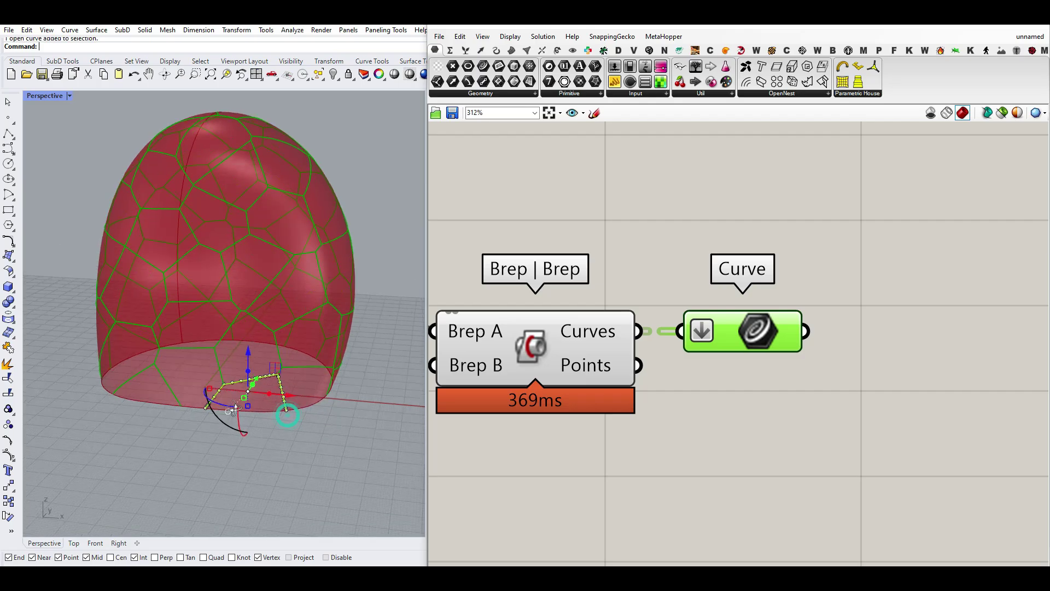
pyautogui.scroll(4, 201, 327)
pyautogui.moveTo(256, 352); pyautogui.dragTo(321, 388, button='right')
pyautogui.click(268, 429)
pyautogui.click(303, 458)
pyautogui.scroll(-7, 266, 361)
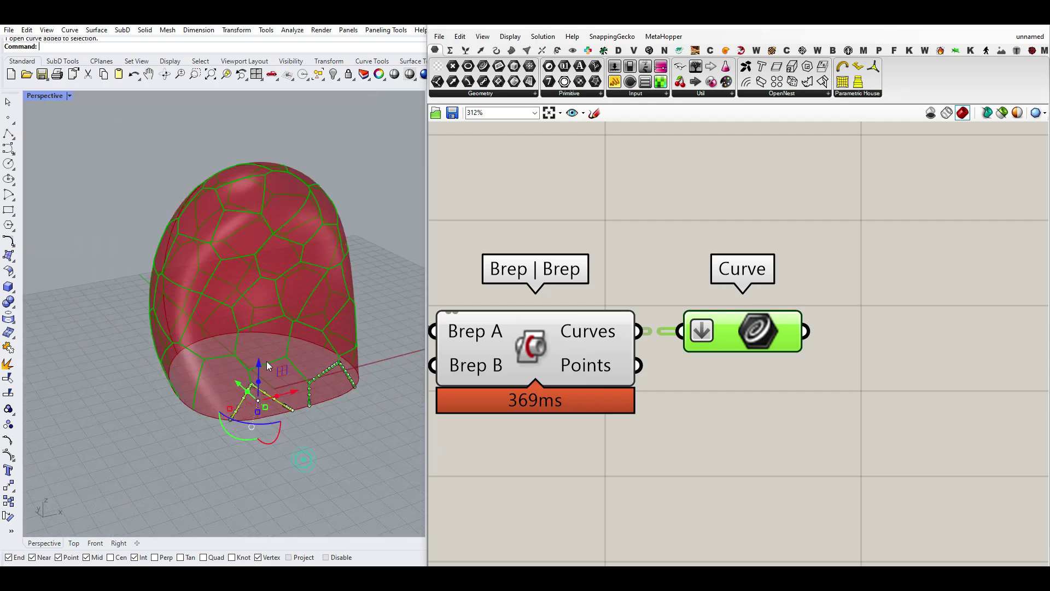
# Step: Undo the bake of the intersection curves
pyautogui.scroll(4, 224, 381)
pyautogui.hotkey('ctrl', 'z')
pyautogui.moveTo(271, 366); pyautogui.dragTo(164, 215, button='right')
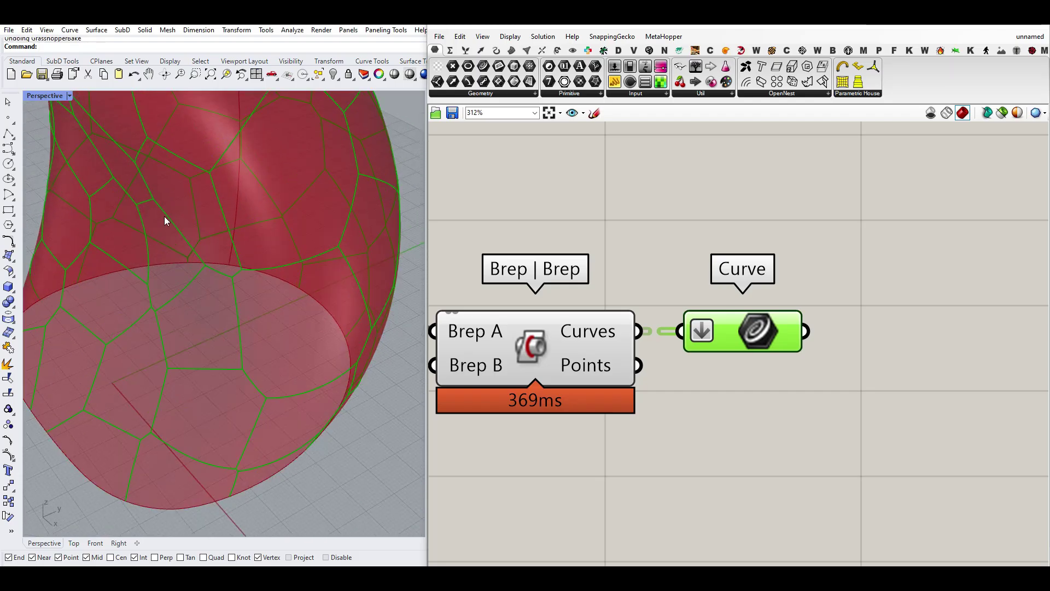
pyautogui.scroll(3, 164, 216)
pyautogui.moveTo(218, 275); pyautogui.dragTo(271, 285, button='right')
# Step: Add a Discontinuity component, connect the Curve parameter to its Curve input, and align it with the parameter
pyautogui.moveTo(780, 310); pyautogui.dragTo(654, 312, button='right')
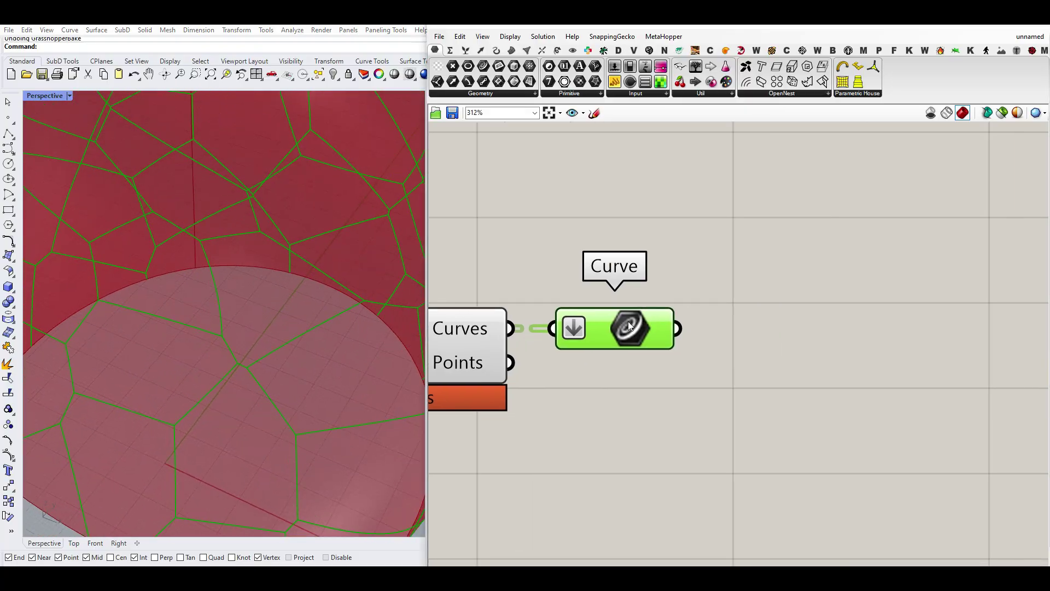
pyautogui.click(498, 52)
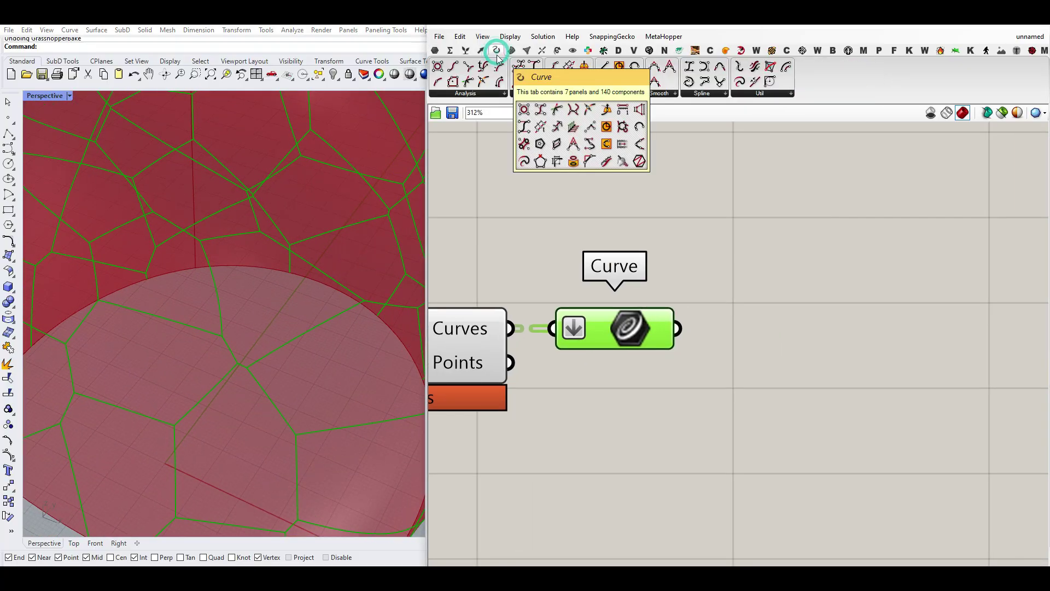
pyautogui.moveTo(469, 82); pyautogui.dragTo(777, 387)
pyautogui.scroll(-5, 350, 382)
pyautogui.scroll(4, 322, 314)
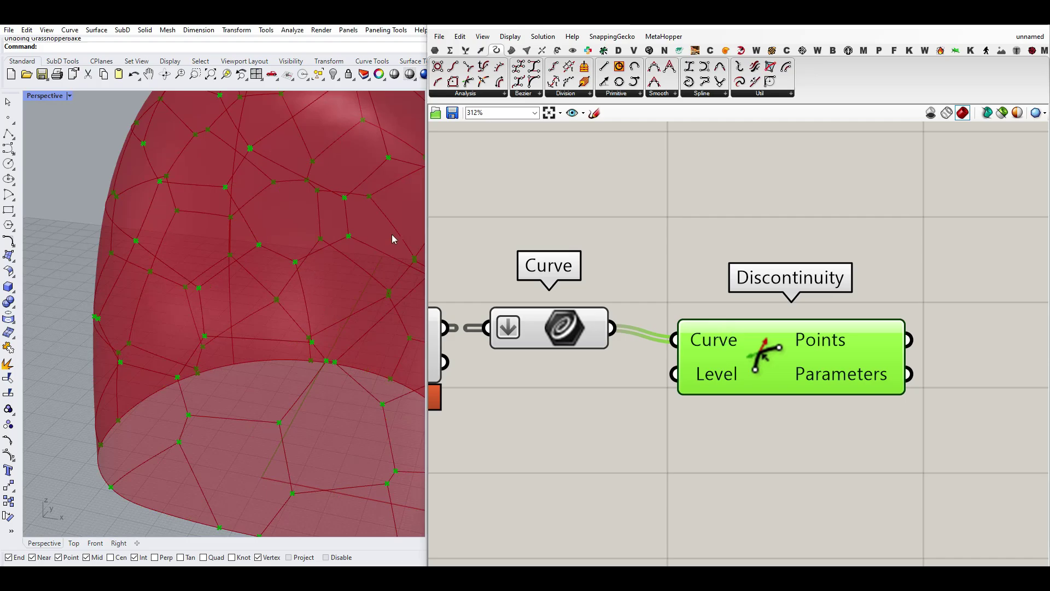
pyautogui.moveTo(786, 382); pyautogui.dragTo(622, 381, button='right')
pyautogui.moveTo(617, 363); pyautogui.dragTo(624, 350)
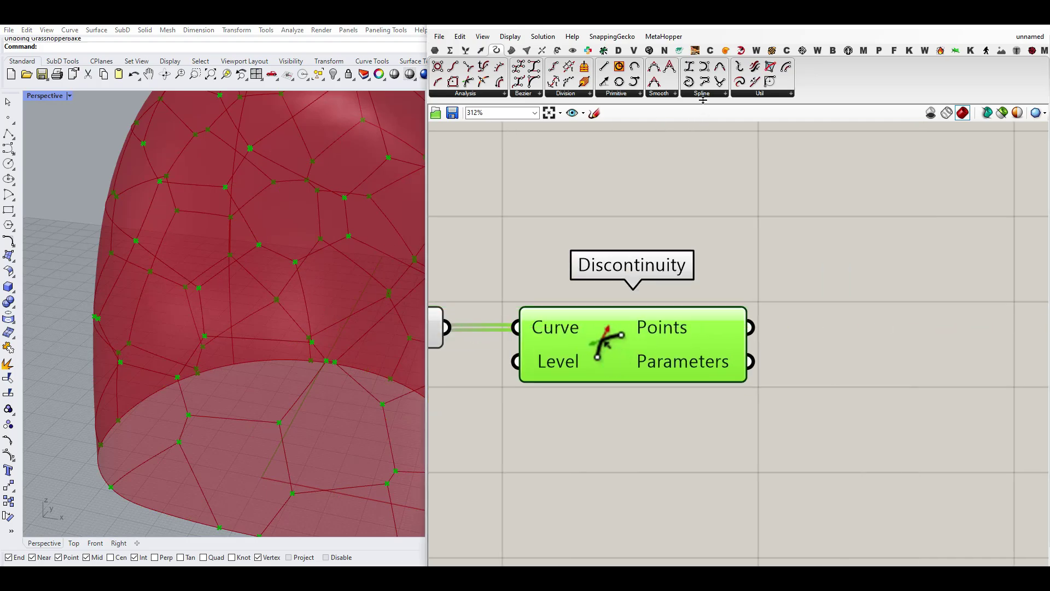
# Step: Add a PolyLine component and connect Discontinuity's Points to its Vertices input
pyautogui.moveTo(704, 81); pyautogui.dragTo(781, 327)
pyautogui.moveTo(836, 360); pyautogui.dragTo(855, 361)
pyautogui.scroll(-9, 229, 346)
pyautogui.scroll(4, 229, 346)
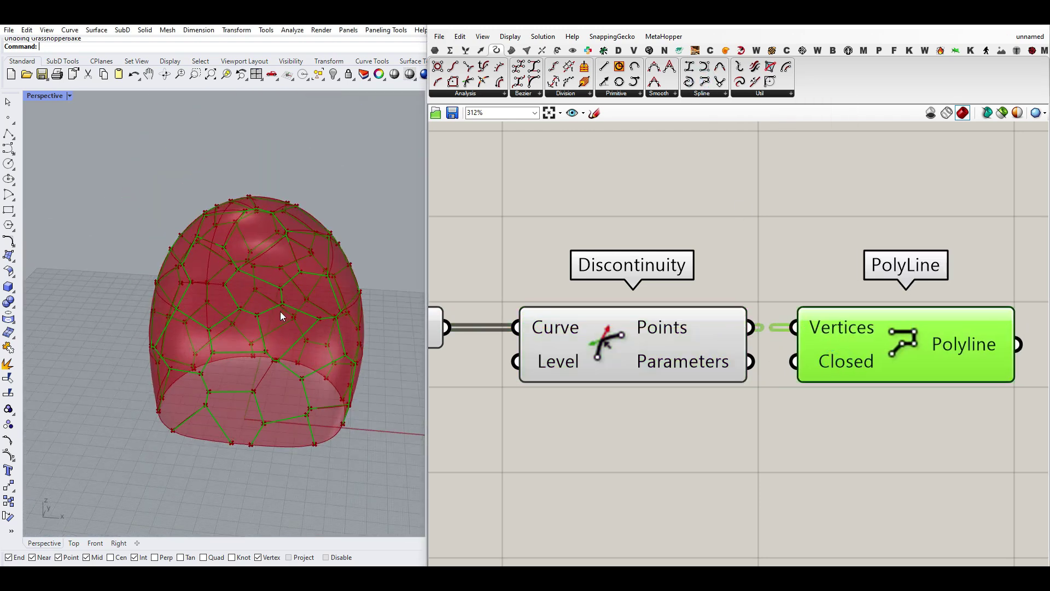
# Step: Invert the Closed input of PolyLine to close the cell outlines
pyautogui.scroll(3, 280, 466)
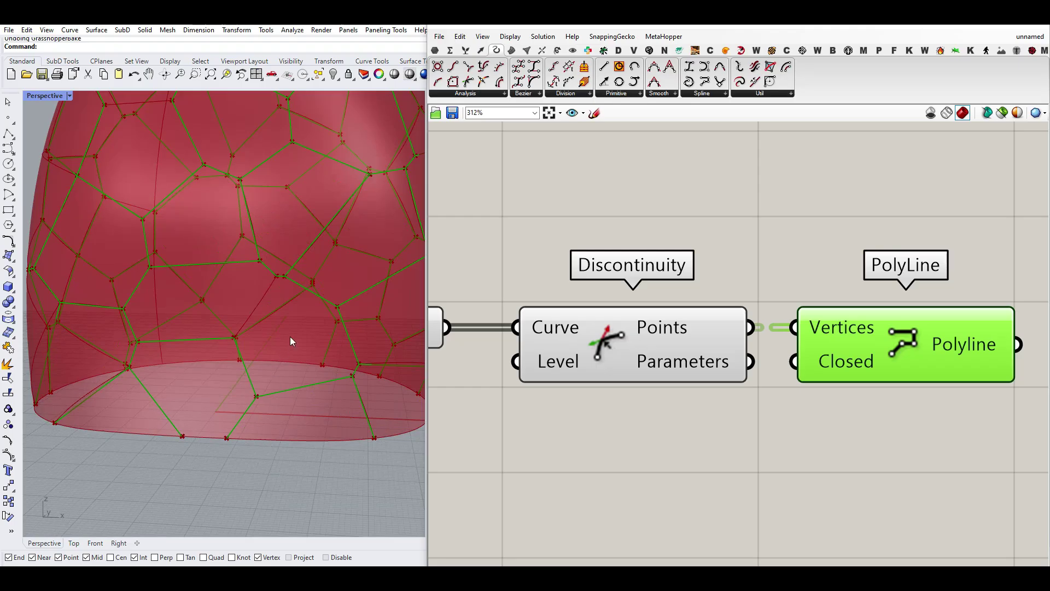
pyautogui.moveTo(290, 341); pyautogui.dragTo(251, 365, button='right')
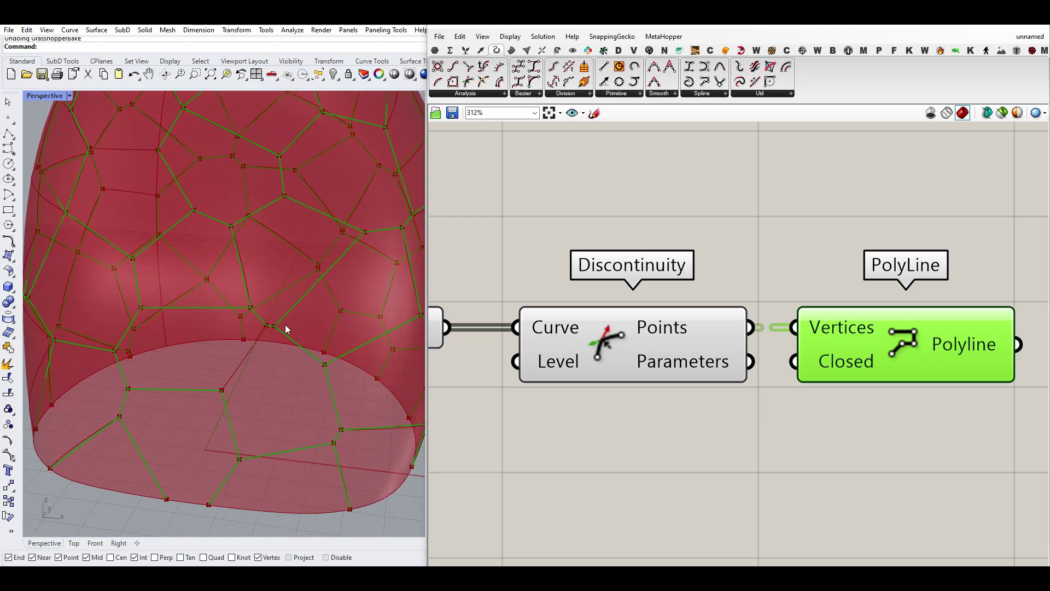
pyautogui.rightClick(828, 366)
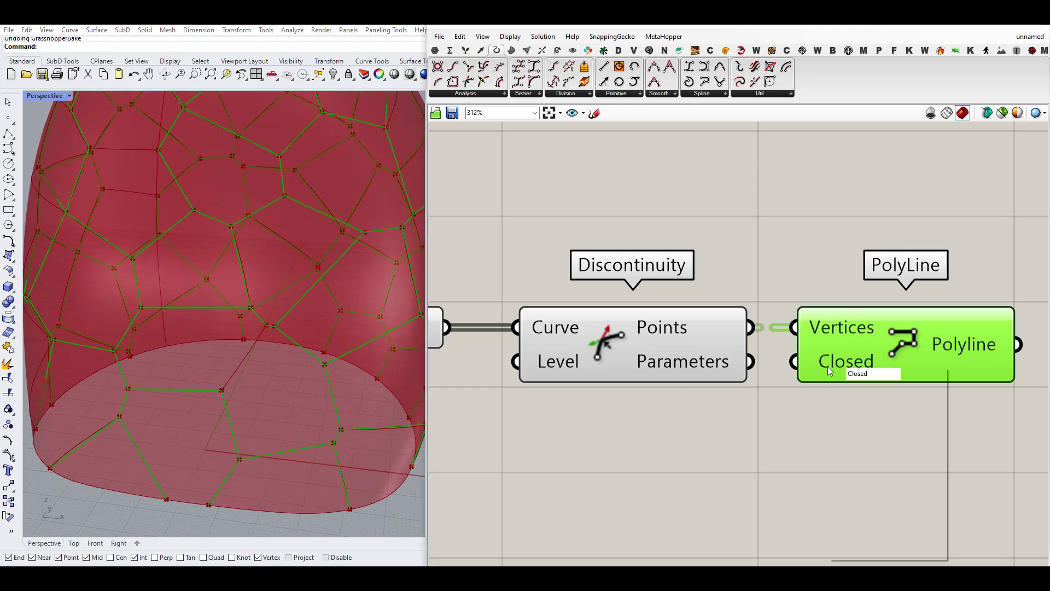
pyautogui.click(855, 460)
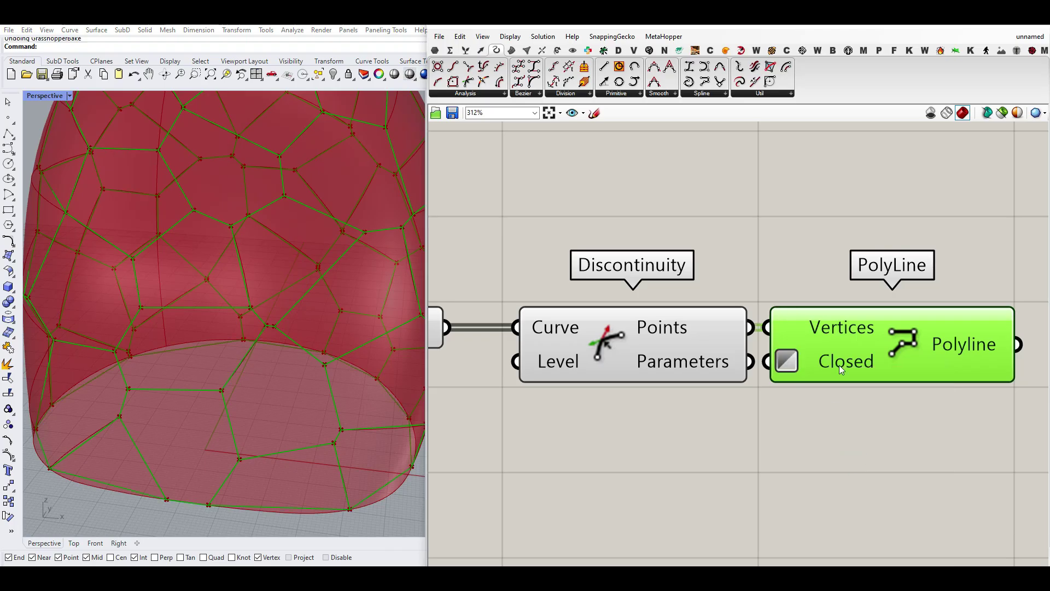
# Step: Turn off the preview of the Brep | Brep, Curve and Discontinuity components and select PolyLine to highlight its result
pyautogui.scroll(-5, 789, 389)
pyautogui.moveTo(761, 418); pyautogui.dragTo(592, 346)
pyautogui.rightClick(668, 279)
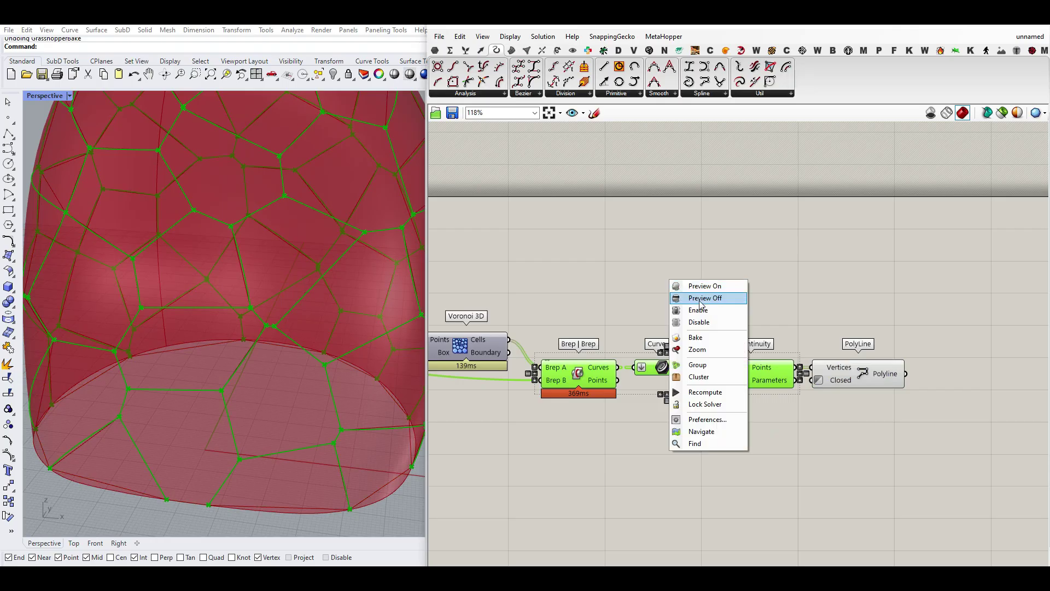
pyautogui.click(699, 300)
pyautogui.click(845, 373)
# Step: Examine the closed polyline cells around the dome and near its base for how well they follow the surface
pyautogui.moveTo(290, 345); pyautogui.dragTo(277, 377, button='right')
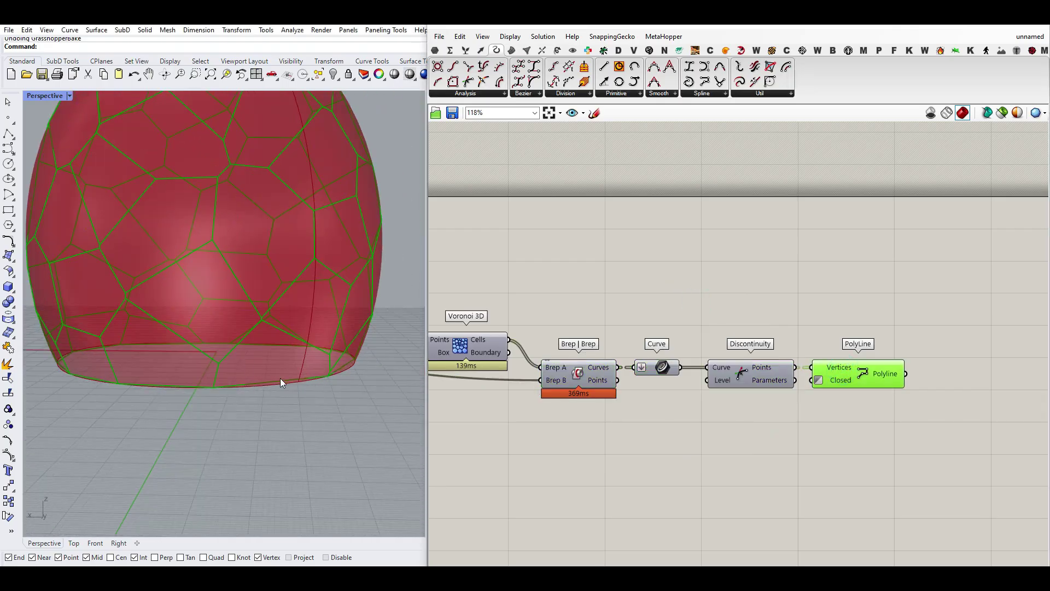
pyautogui.moveTo(196, 393); pyautogui.dragTo(344, 393, button='right')
pyautogui.moveTo(726, 368); pyautogui.dragTo(778, 377, button='right')
pyautogui.scroll(-4, 782, 379)
pyautogui.scroll(3, 843, 388)
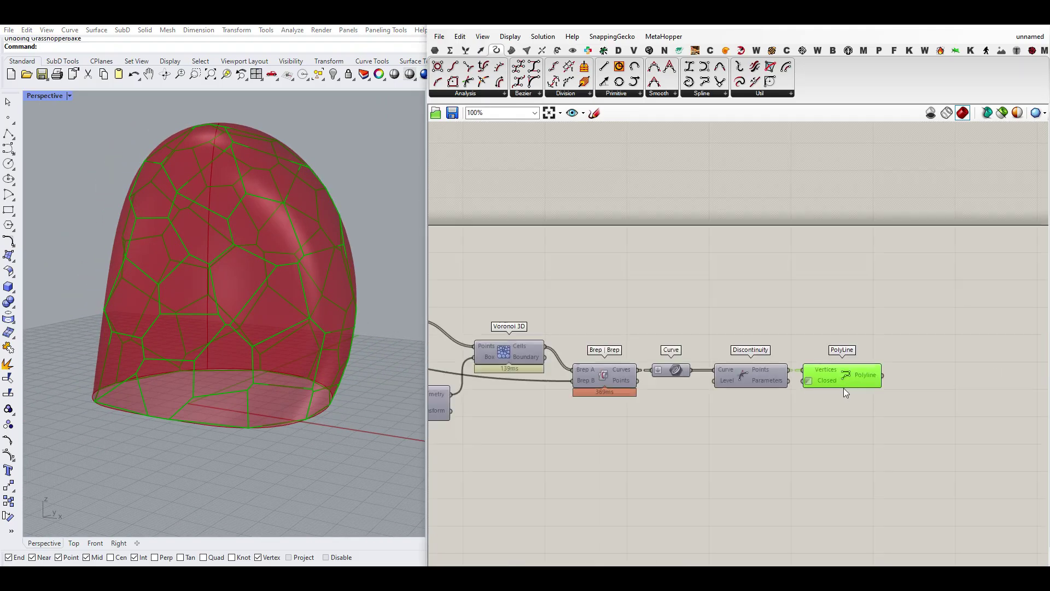
pyautogui.scroll(4, 844, 388)
pyautogui.moveTo(277, 346); pyautogui.dragTo(208, 333, button='right')
pyautogui.scroll(6, 208, 333)
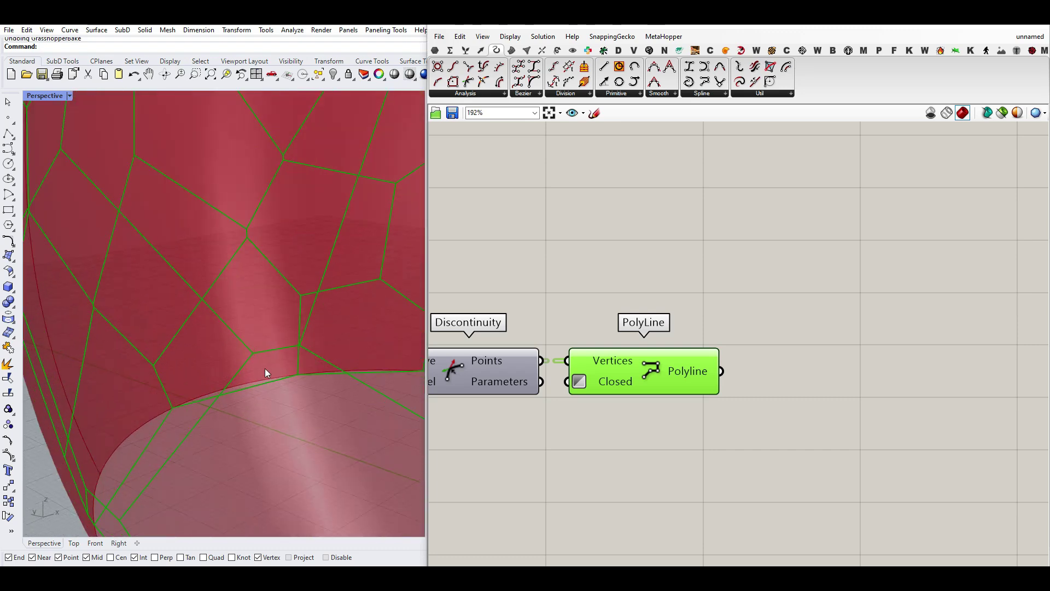
pyautogui.scroll(-6, 268, 356)
pyautogui.moveTo(265, 363); pyautogui.dragTo(280, 379, button='right')
pyautogui.scroll(4, 289, 400)
pyautogui.scroll(-4, 274, 388)
pyautogui.scroll(2, 284, 370)
pyautogui.moveTo(548, 355); pyautogui.dragTo(505, 368, button='right')
pyautogui.scroll(-5, 583, 361)
pyautogui.scroll(1, 577, 366)
pyautogui.scroll(4, 616, 405)
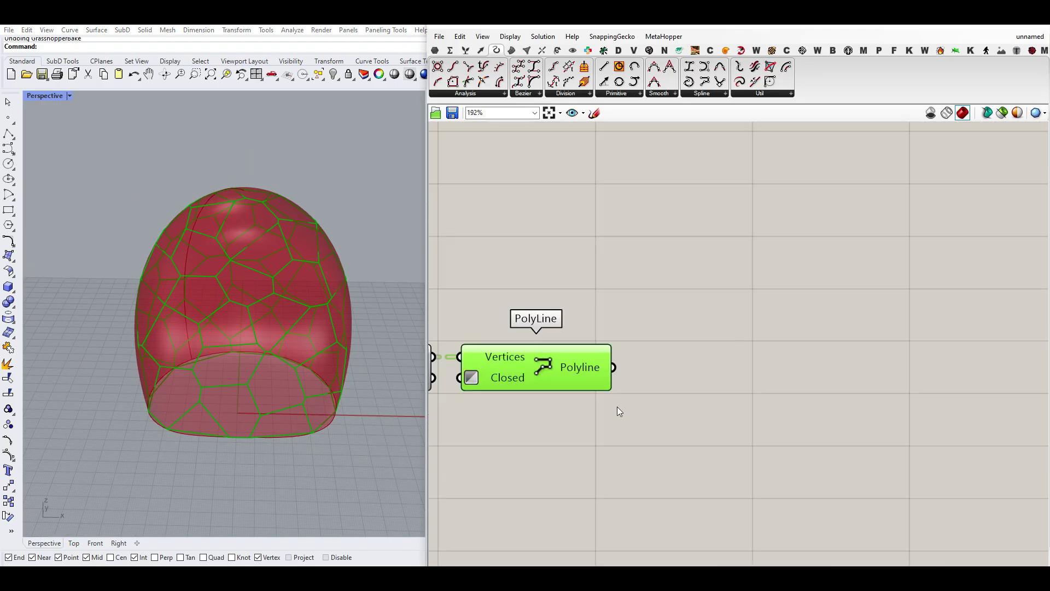
pyautogui.moveTo(616, 406); pyautogui.dragTo(669, 359, button='right')
pyautogui.scroll(2, 213, 340)
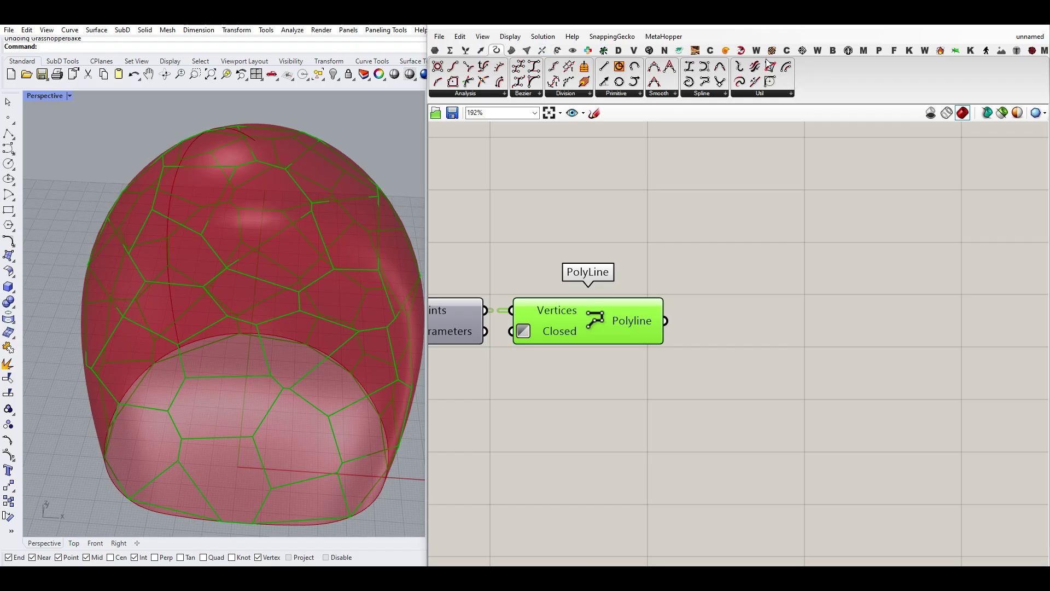
pyautogui.moveTo(787, 68); pyautogui.dragTo(746, 349)
pyautogui.moveTo(677, 318); pyautogui.dragTo(779, 342)
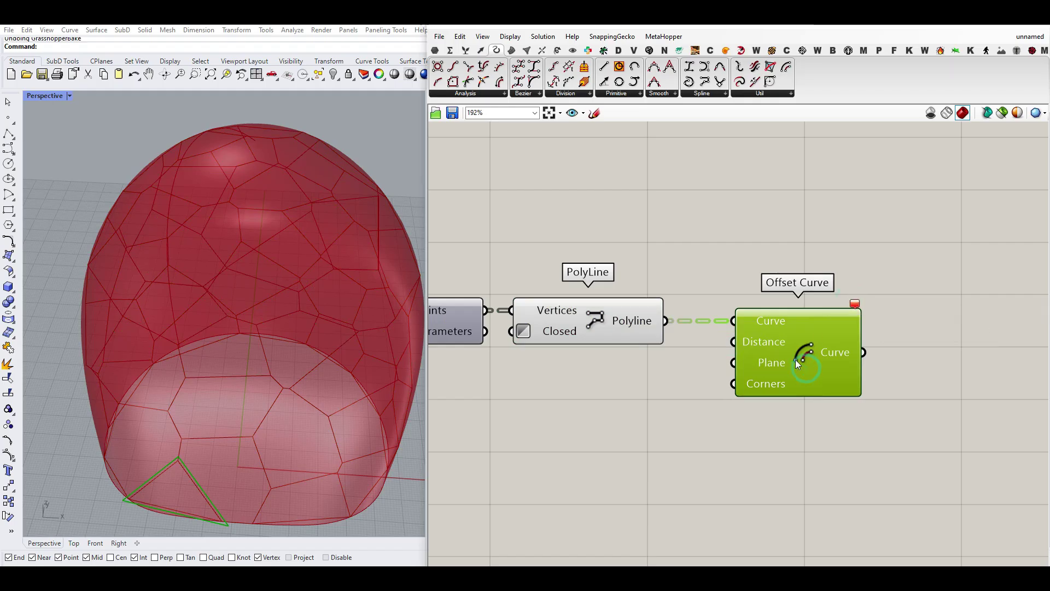
pyautogui.press('Delete')
# Step: Add an Offset Curve Loose component and connect PolyLine's Polyline output to its Curve input
pyautogui.click(774, 94)
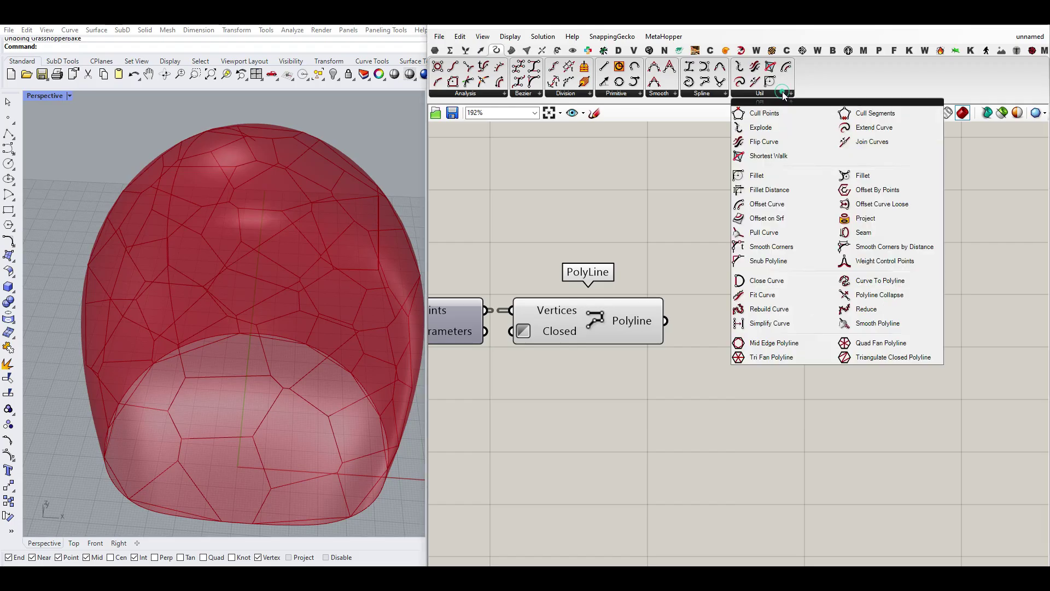
pyautogui.moveTo(880, 206); pyautogui.dragTo(775, 355)
pyautogui.moveTo(665, 321); pyautogui.dragTo(710, 336)
pyautogui.click(772, 358)
pyautogui.moveTo(772, 359); pyautogui.dragTo(807, 358)
# Step: Add a number slider set to 2.22, connect it to Offset Curve Loose's Distance input, and name it Distance
pyautogui.doubleClick(606, 395)
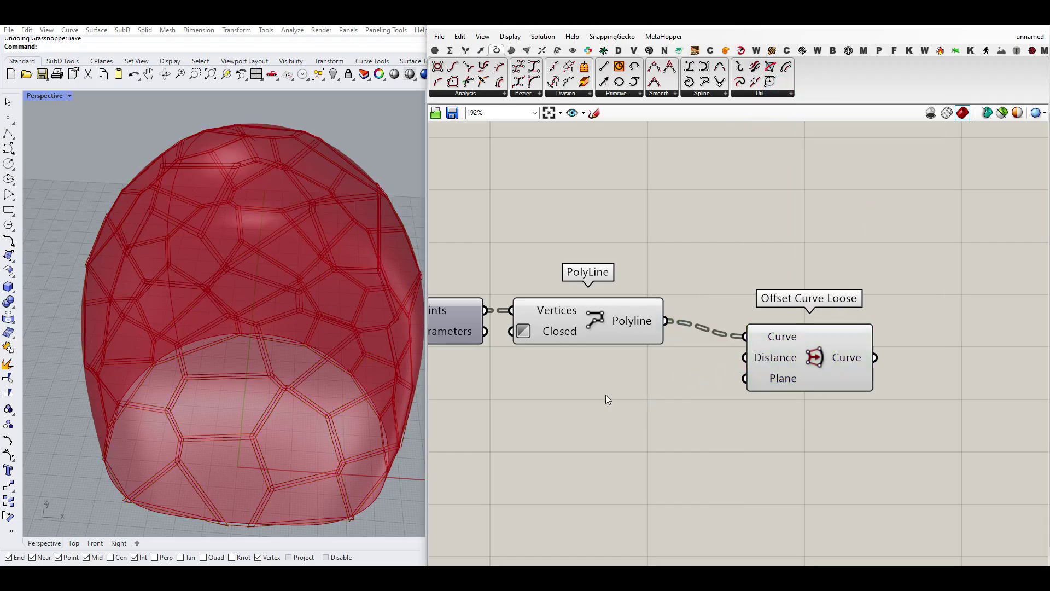
pyautogui.write('2.22')
pyautogui.press('Return')
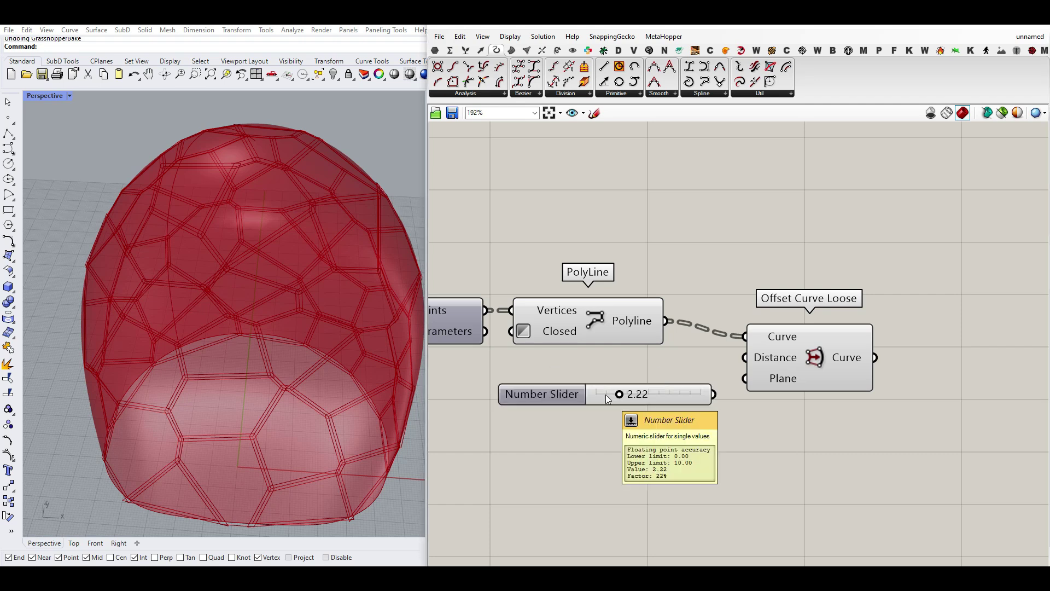
pyautogui.moveTo(725, 377); pyautogui.dragTo(745, 357)
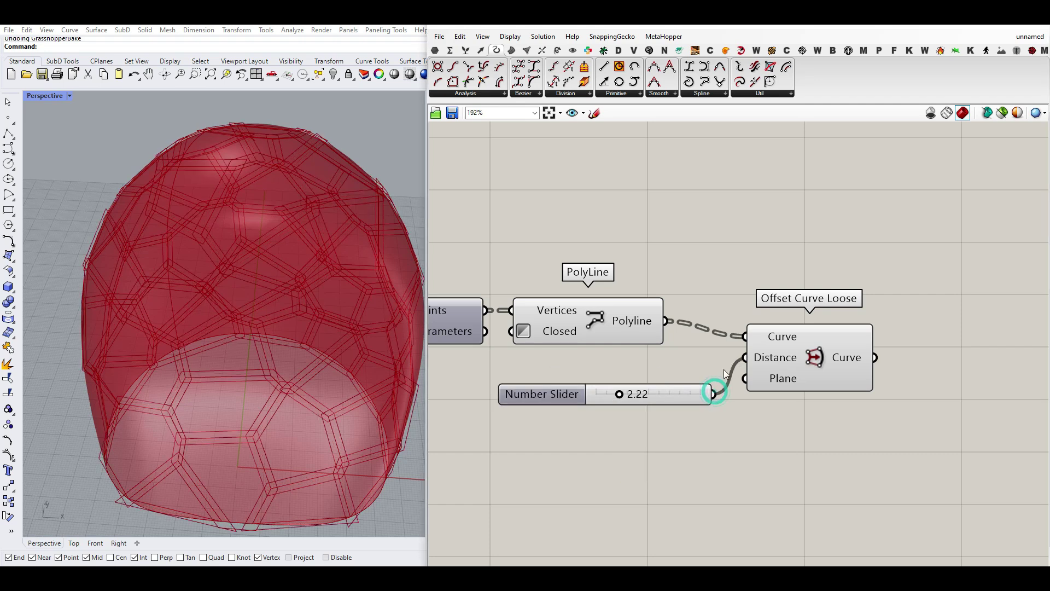
pyautogui.rightClick(683, 393)
pyautogui.write('Distance')
pyautogui.click(657, 358)
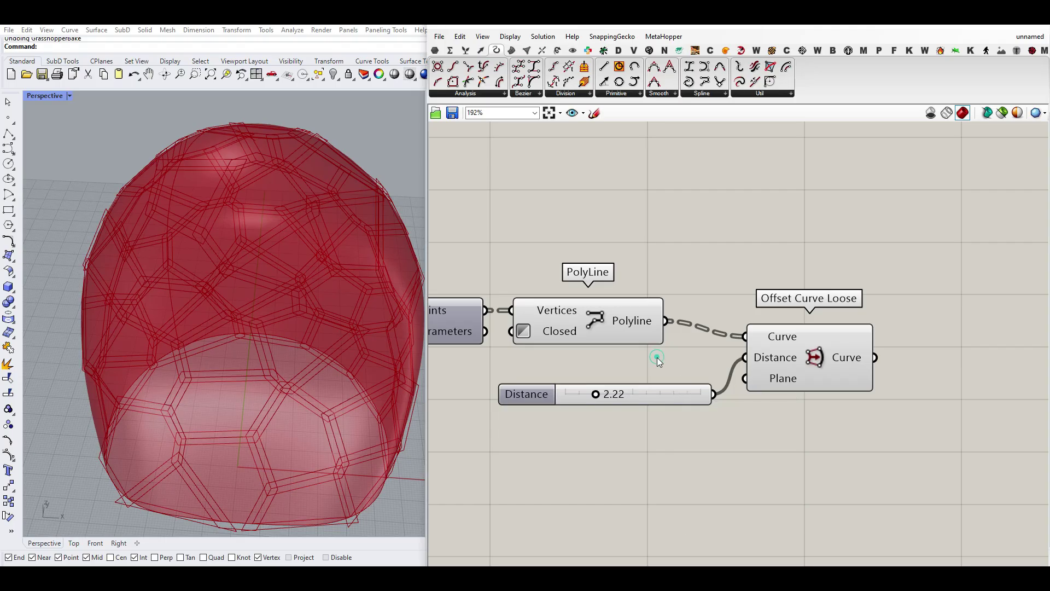
# Step: Apply an expression to Offset Curve Loose's Distance input so the cells offset inward, and align the component with PolyLine
pyautogui.click(777, 357)
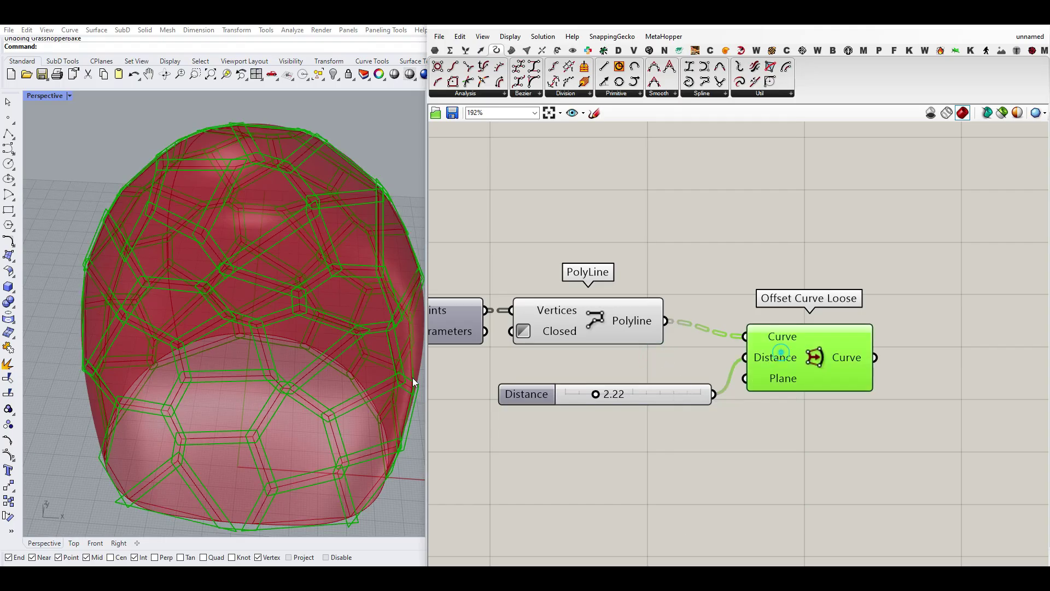
pyautogui.rightClick(772, 359)
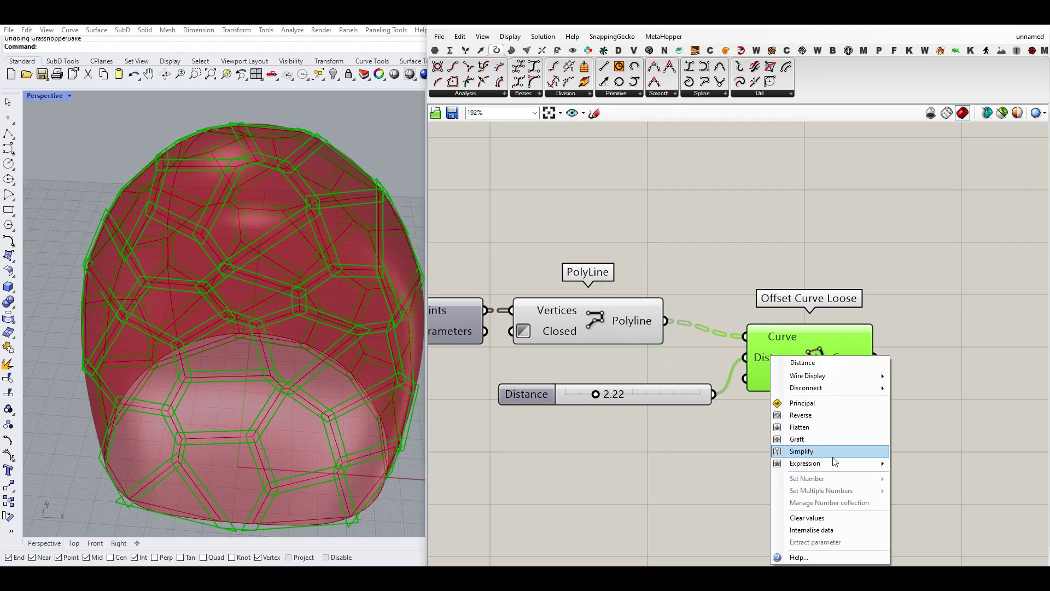
pyautogui.moveTo(804, 463)
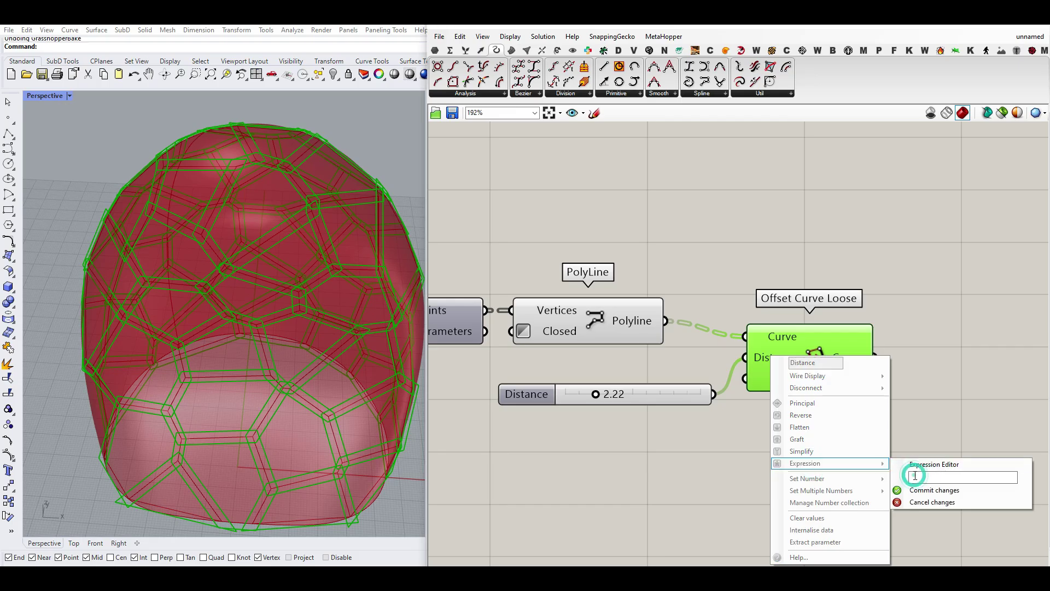
pyautogui.click(917, 489)
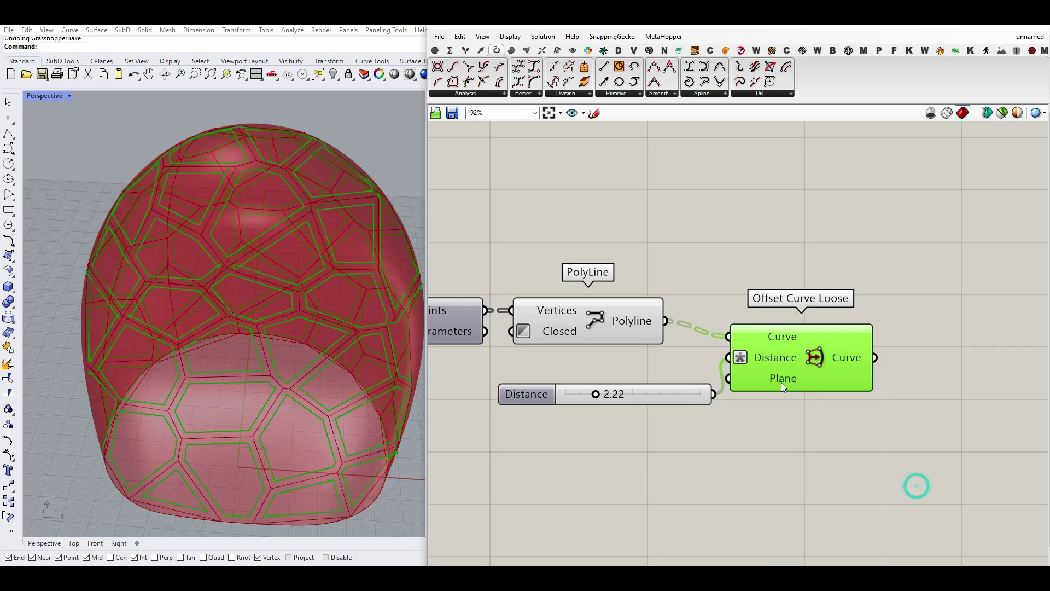
pyautogui.moveTo(780, 383)
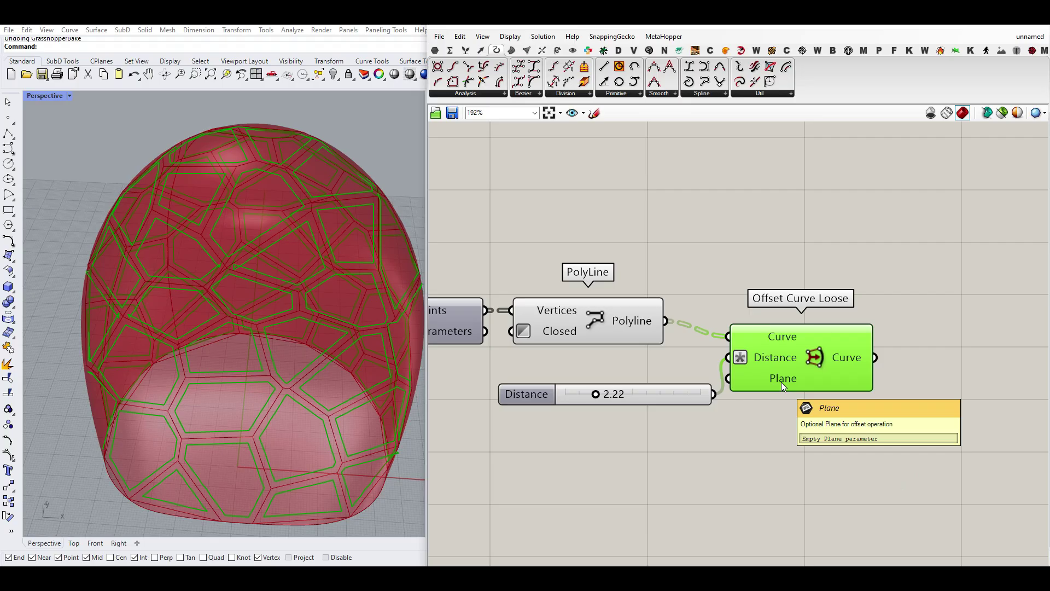
pyautogui.moveTo(799, 360); pyautogui.dragTo(815, 342)
# Step: Examine the inward offset curves around the dome's base for cells whose corners overlap or cross
pyautogui.moveTo(278, 439); pyautogui.dragTo(323, 382, button='right')
pyautogui.scroll(3, 229, 282)
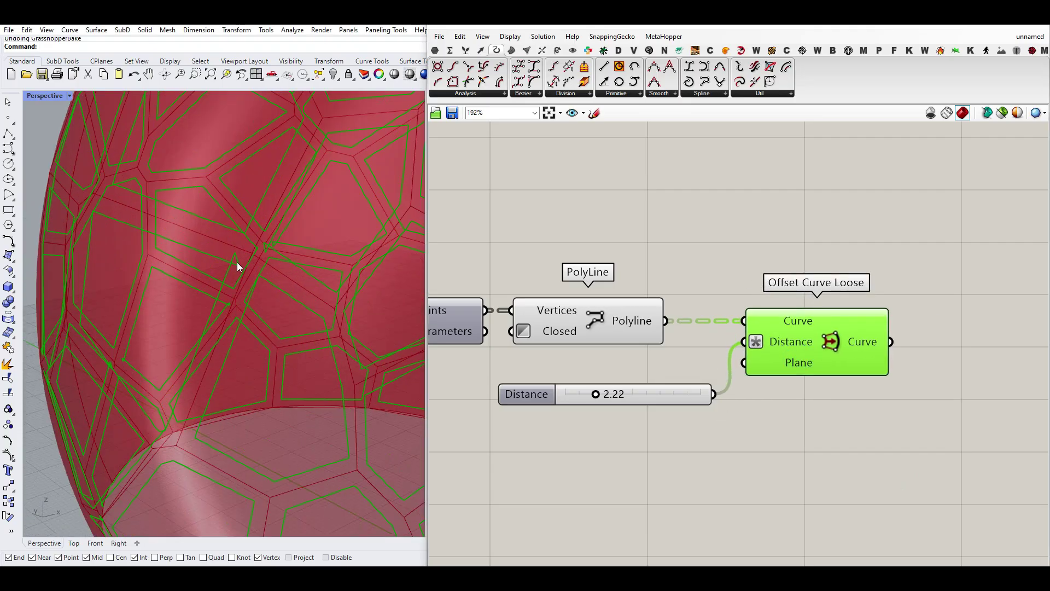
pyautogui.scroll(-5, 236, 267)
pyautogui.moveTo(218, 295); pyautogui.dragTo(199, 362, button='right')
pyautogui.scroll(5, 164, 347)
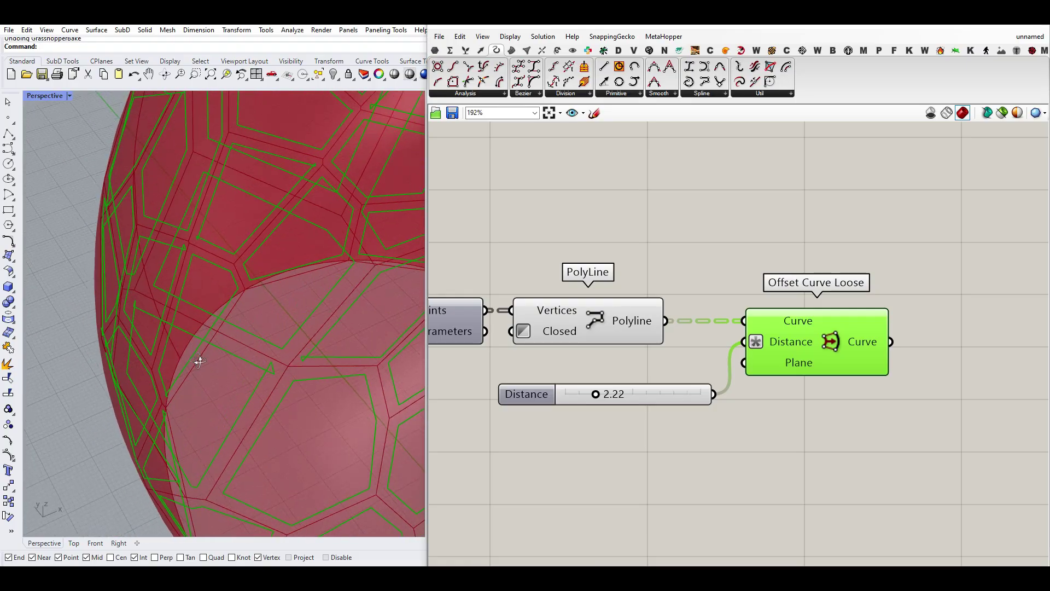
pyautogui.scroll(2, 261, 366)
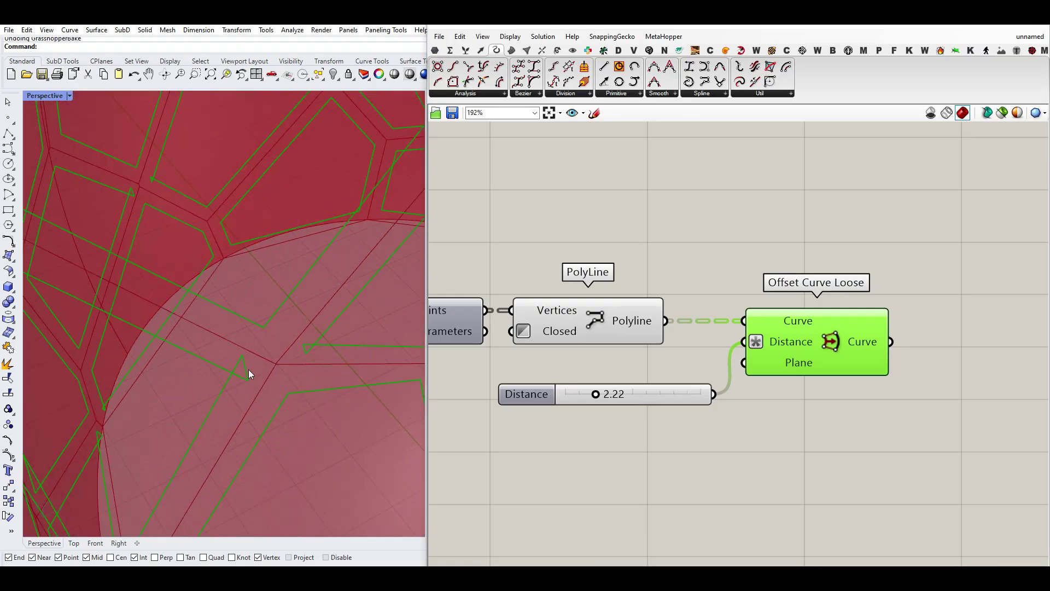
pyautogui.scroll(-4, 251, 372)
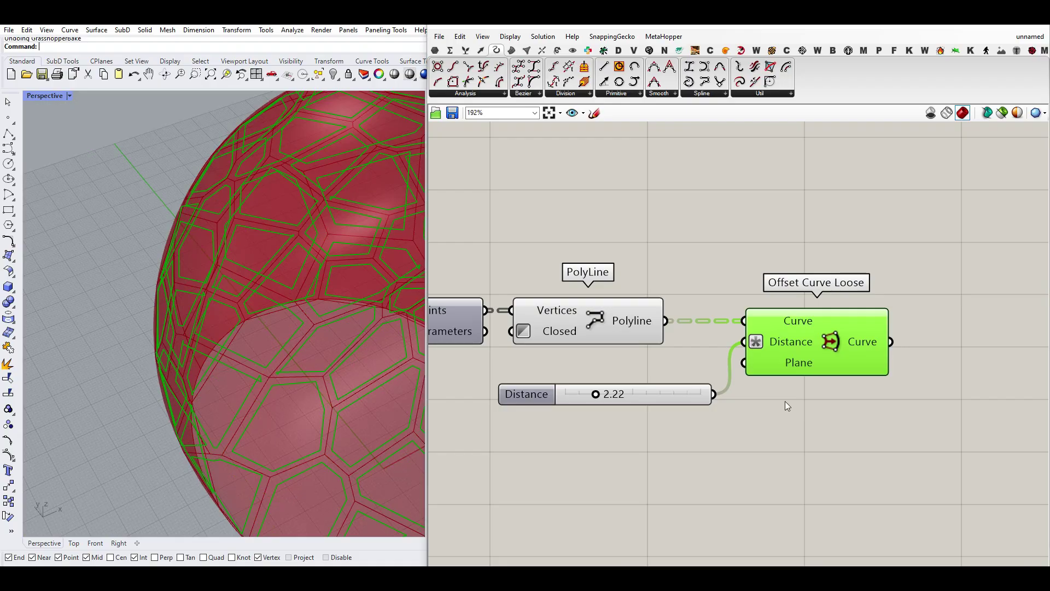
# Step: Add a Weaverbird's Picture Frame component above Offset Curve Loose and try connecting the Curve parameter to its Mesh/Polylines input
pyautogui.click(756, 50)
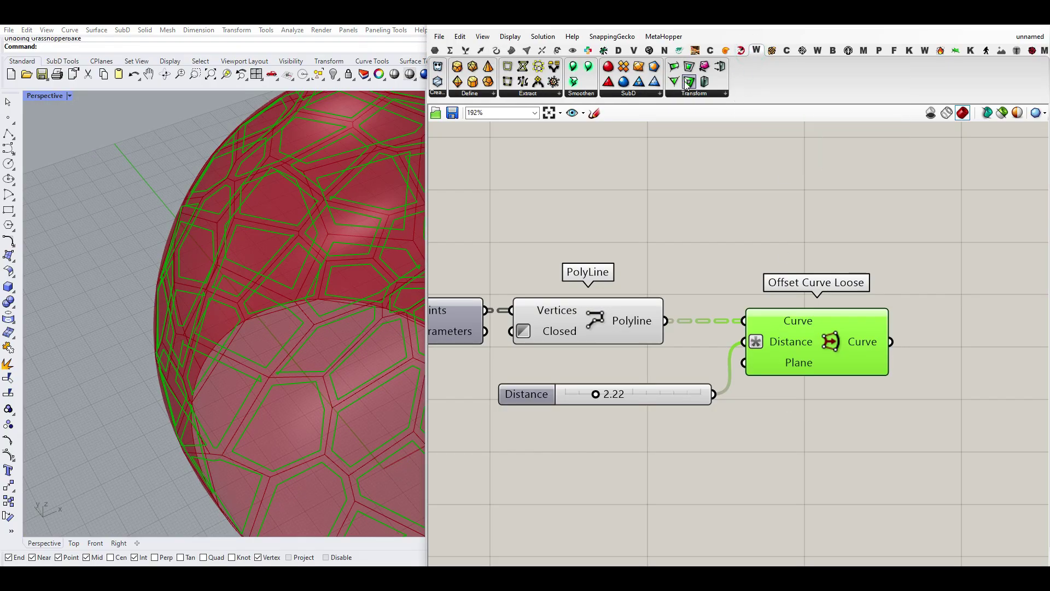
pyautogui.click(766, 244)
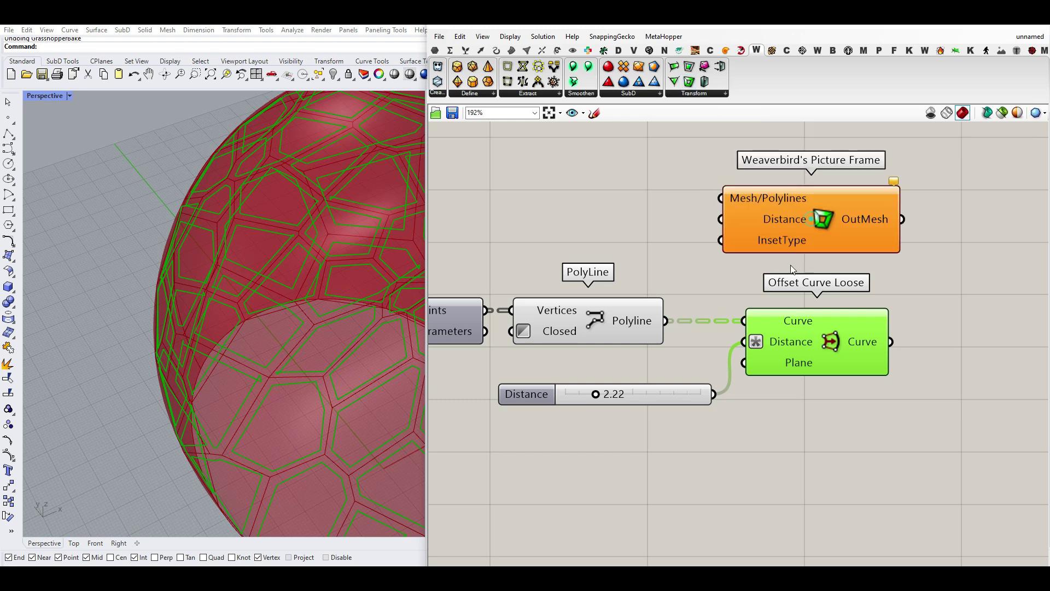
pyautogui.moveTo(744, 206); pyautogui.dragTo(722, 235, button='right')
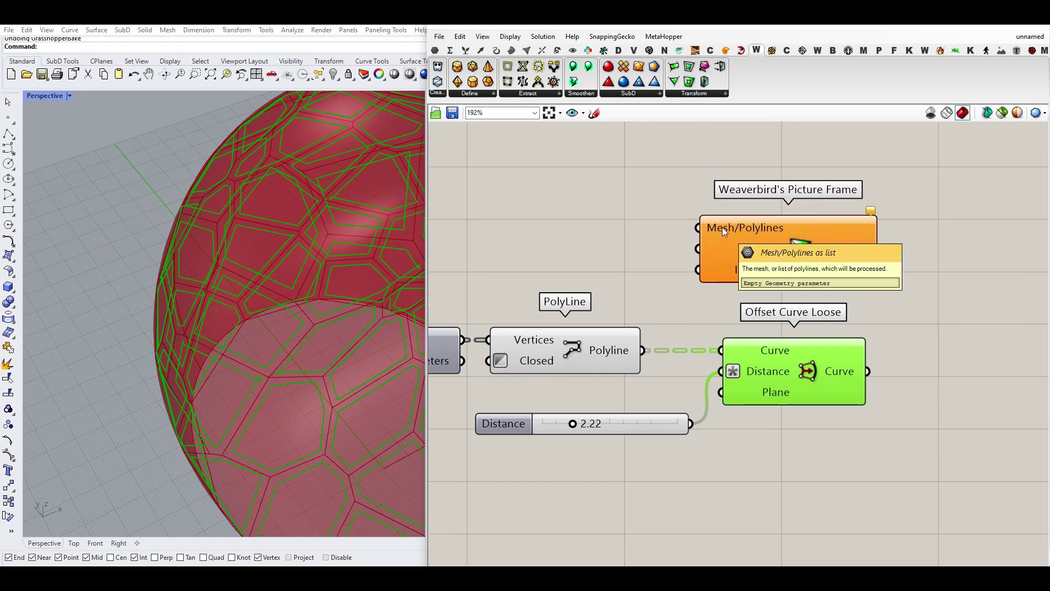
pyautogui.scroll(-4, 721, 227)
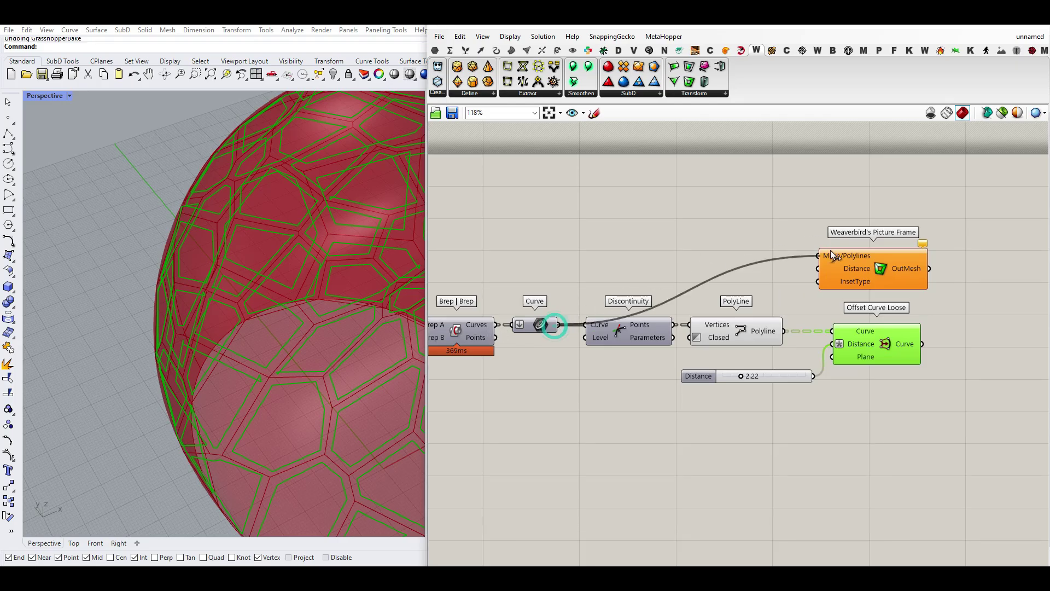
pyautogui.moveTo(830, 250); pyautogui.dragTo(830, 253)
# Step: Replace the source of Picture Frame's Mesh/Polylines input with PolyLine's Polyline output
pyautogui.scroll(3, 525, 328)
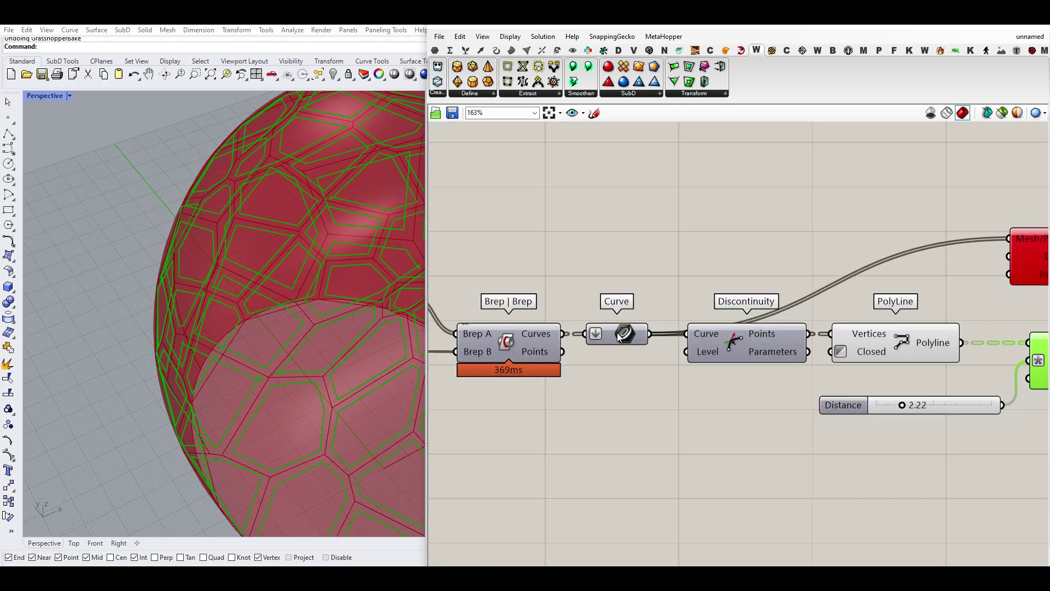
pyautogui.moveTo(899, 294); pyautogui.dragTo(685, 303, button='right')
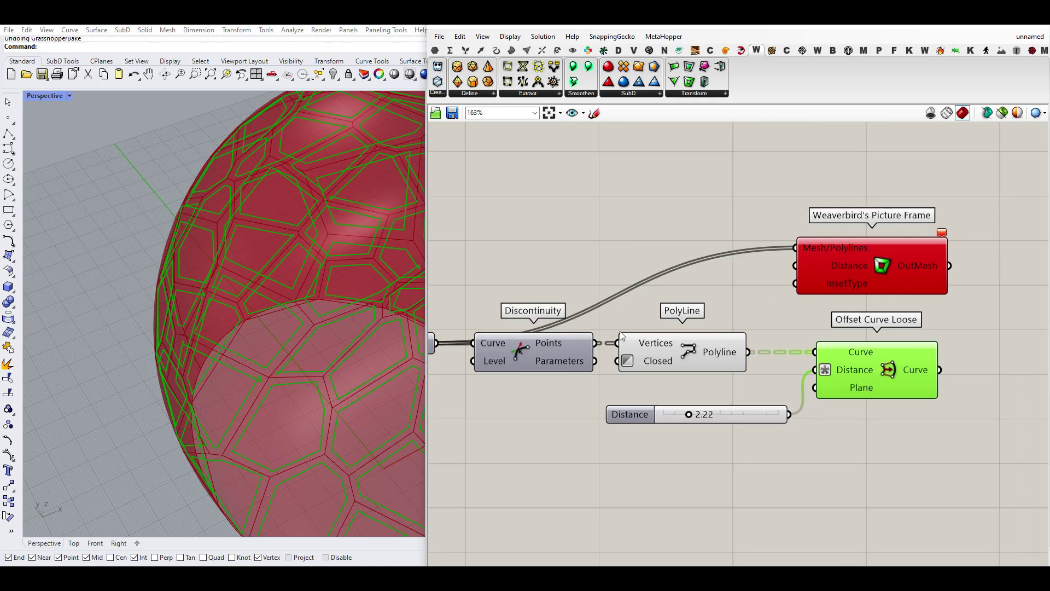
pyautogui.moveTo(804, 250); pyautogui.dragTo(803, 249)
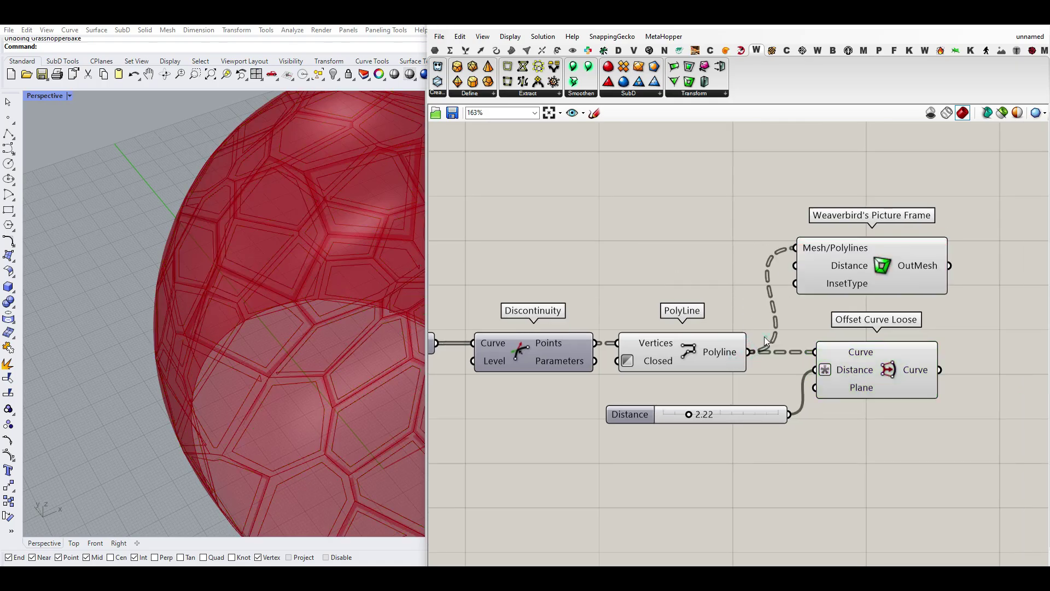
# Step: Connect the Distance slider to the Distance input of Weaverbird's Picture Frame
pyautogui.click(851, 280)
pyautogui.scroll(-10, 290, 354)
pyautogui.moveTo(291, 354); pyautogui.dragTo(307, 403, button='right')
pyautogui.scroll(10, 300, 375)
pyautogui.moveTo(783, 271); pyautogui.dragTo(794, 267)
# Step: Turn off the preview of the Surface parameter at the start of the definition
pyautogui.scroll(-5, 641, 336)
pyautogui.moveTo(479, 359); pyautogui.dragTo(796, 358, button='right')
pyautogui.scroll(3, 637, 330)
pyautogui.rightClick(613, 316)
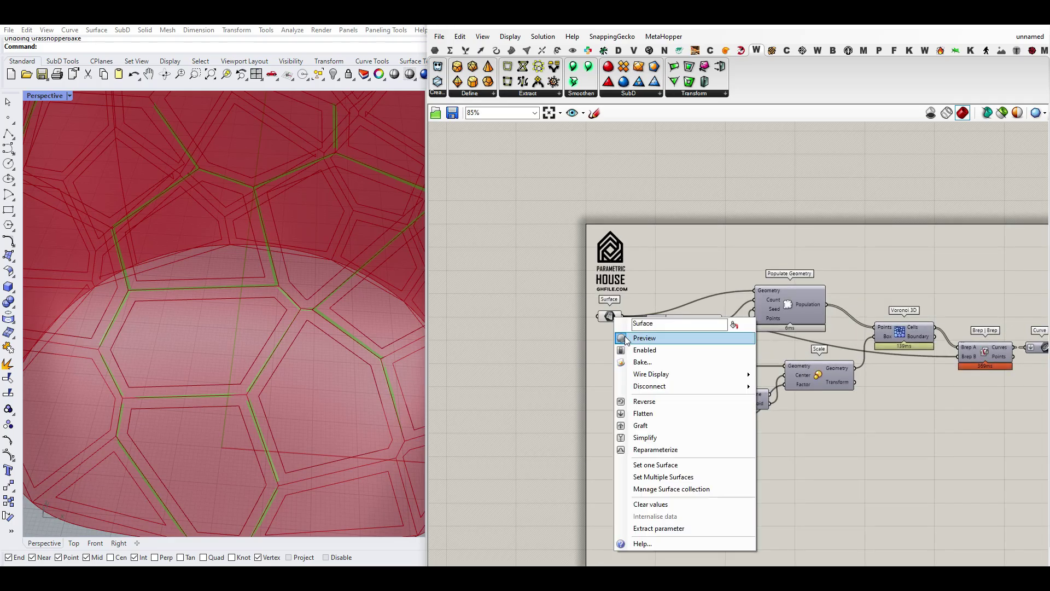
pyautogui.click(625, 338)
# Step: Set the Distance slider to 5.70 and inspect the resulting frames up close
pyautogui.scroll(-6, 219, 300)
pyautogui.scroll(5, 215, 315)
pyautogui.moveTo(933, 312); pyautogui.dragTo(593, 309, button='right')
pyautogui.scroll(3, 870, 356)
pyautogui.moveTo(810, 406); pyautogui.dragTo(849, 406)
pyautogui.scroll(5, 264, 261)
pyautogui.scroll(1, 333, 265)
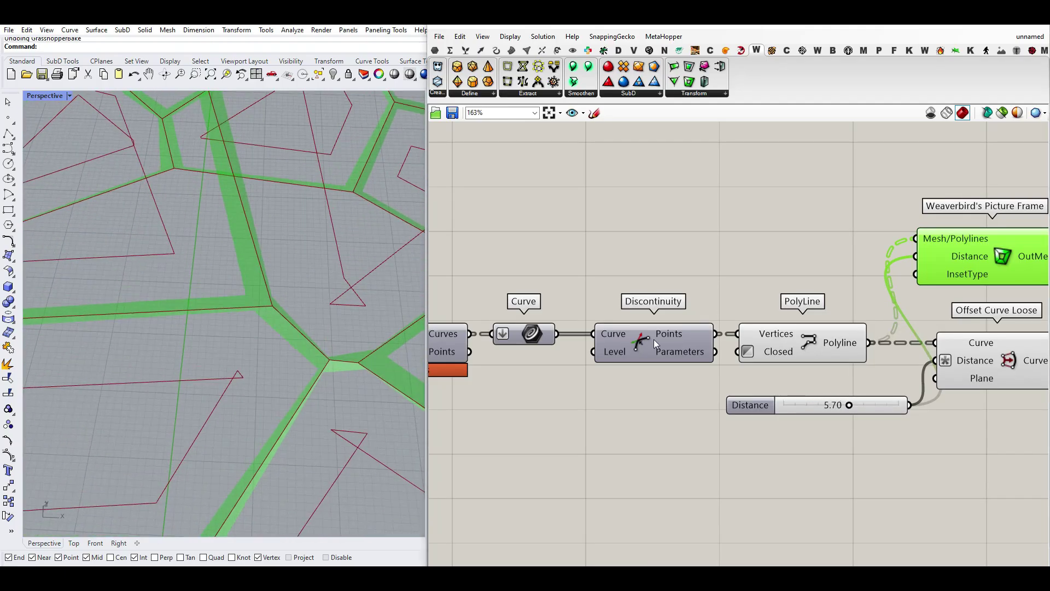
# Step: Change the InsetType of Weaverbird's Picture Frame to Parallelogram
pyautogui.moveTo(889, 350); pyautogui.dragTo(687, 340, button='right')
pyautogui.scroll(2, 753, 258)
pyautogui.rightClick(753, 257)
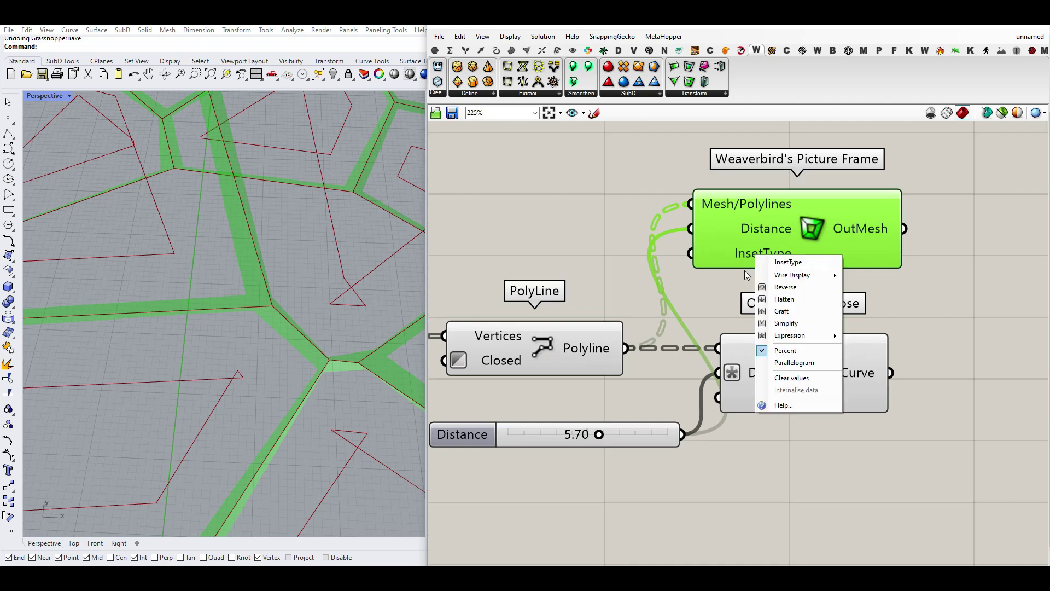
pyautogui.click(802, 364)
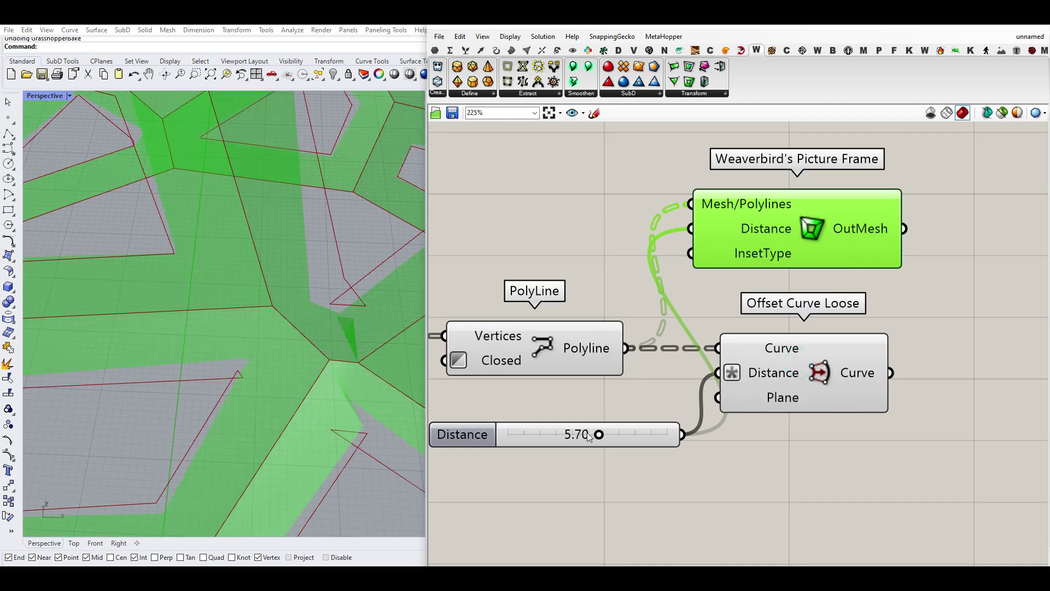
# Step: Set the Distance slider to 4.70 and compare the frame mesh with the offset curves at the cell corners
pyautogui.scroll(-3, 306, 290)
pyautogui.scroll(3, 276, 321)
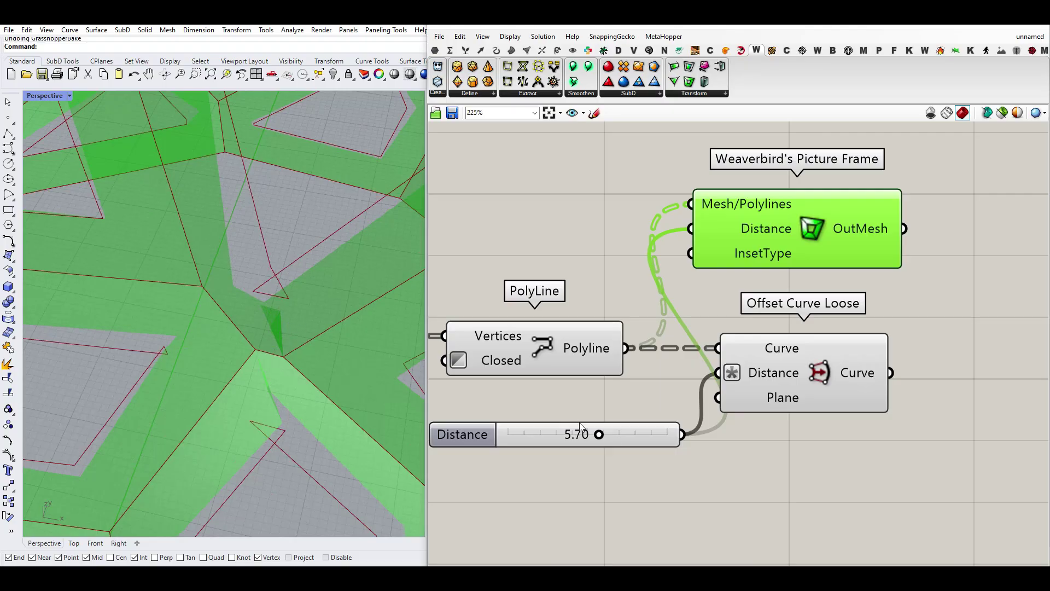
pyautogui.moveTo(600, 435)
pyautogui.mouseDown()
pyautogui.moveTo(574, 433)
pyautogui.moveTo(597, 434)
pyautogui.moveTo(583, 433)
pyautogui.mouseUp()
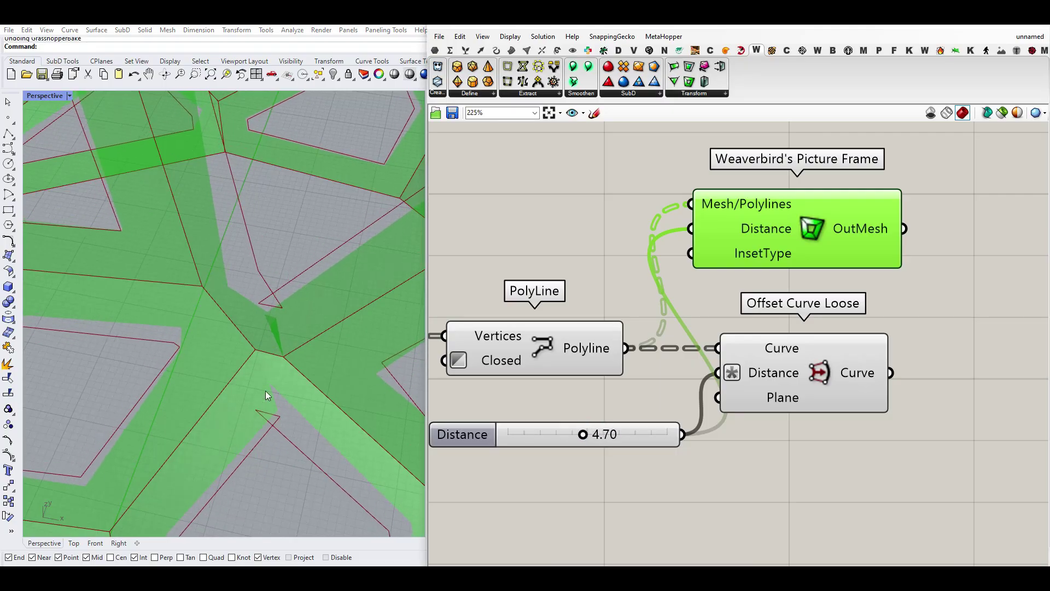
pyautogui.scroll(-3, 315, 328)
pyautogui.scroll(5, 315, 329)
pyautogui.scroll(-2, 320, 358)
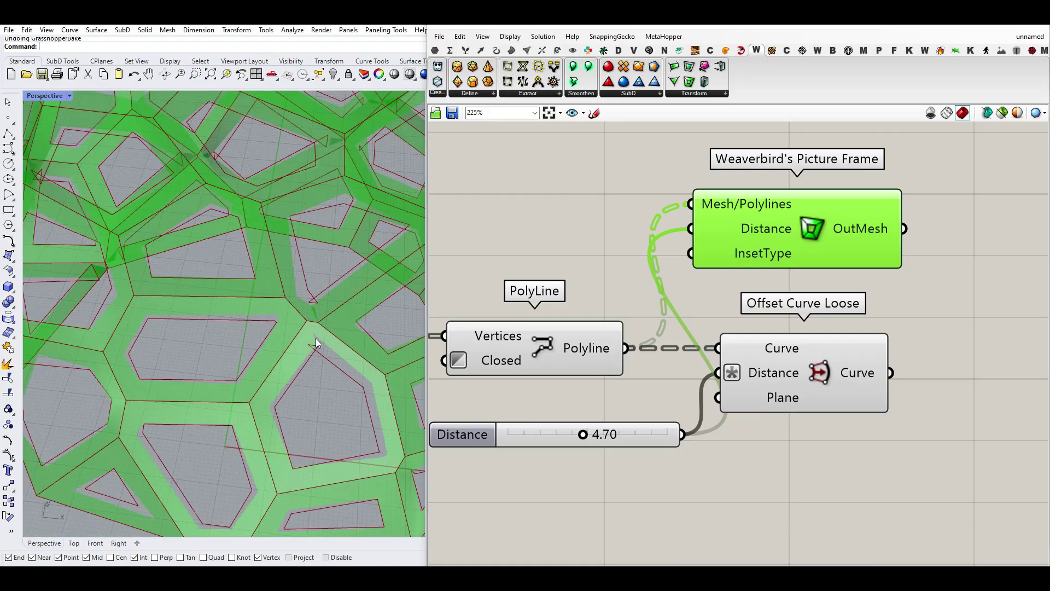
# Step: Bake the Picture Frame mesh at Distance 4.70 and examine its overlapping strips at the cell corners
pyautogui.rightClick(858, 226)
pyautogui.click(877, 250)
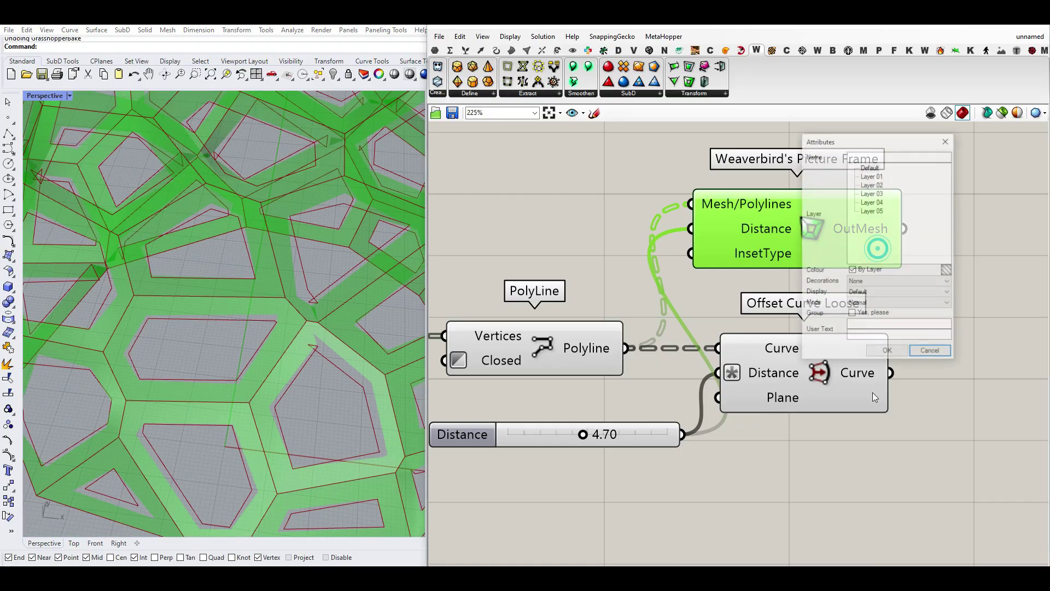
pyautogui.click(886, 353)
pyautogui.moveTo(344, 382)
pyautogui.mouseDown(button='right')
pyautogui.moveTo(351, 389)
pyautogui.moveTo(264, 312)
pyautogui.mouseUp(button='right')
pyautogui.scroll(4, 265, 316)
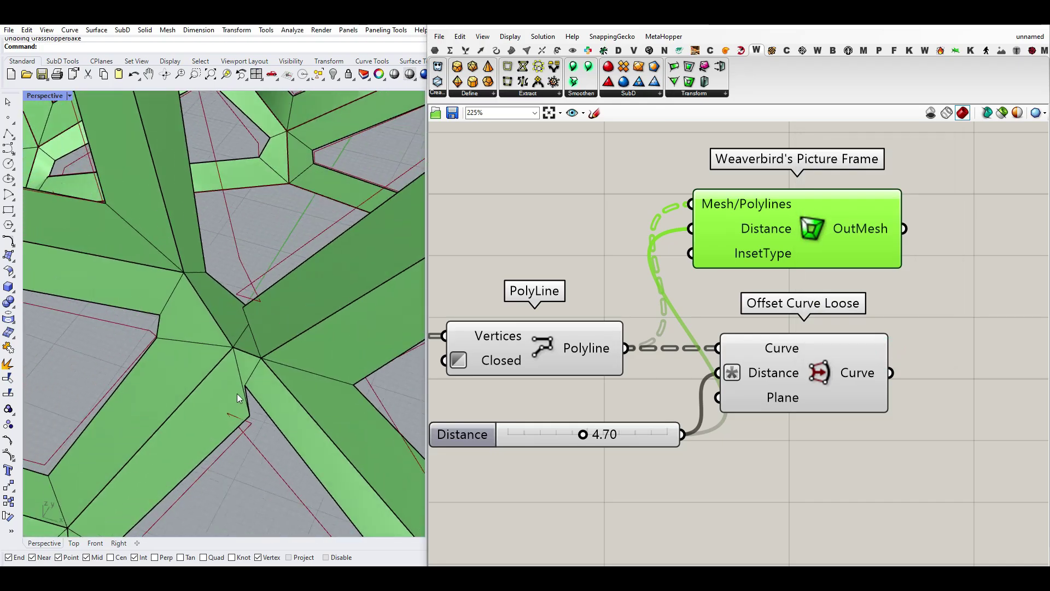
pyautogui.scroll(-8, 264, 408)
pyautogui.moveTo(264, 408); pyautogui.dragTo(332, 409, button='right')
pyautogui.scroll(8, 334, 409)
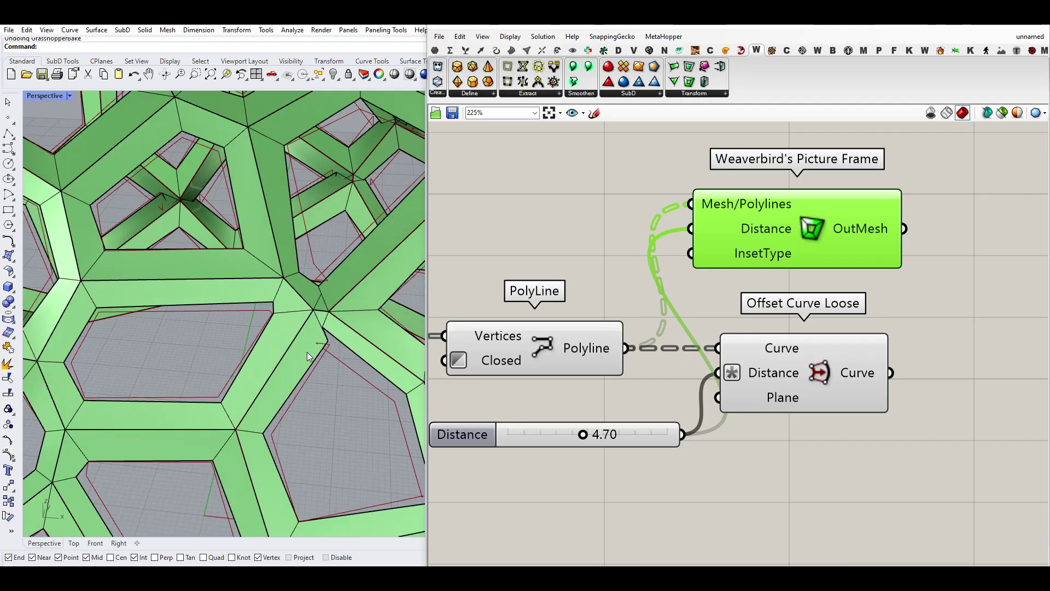
pyautogui.scroll(-6, 321, 388)
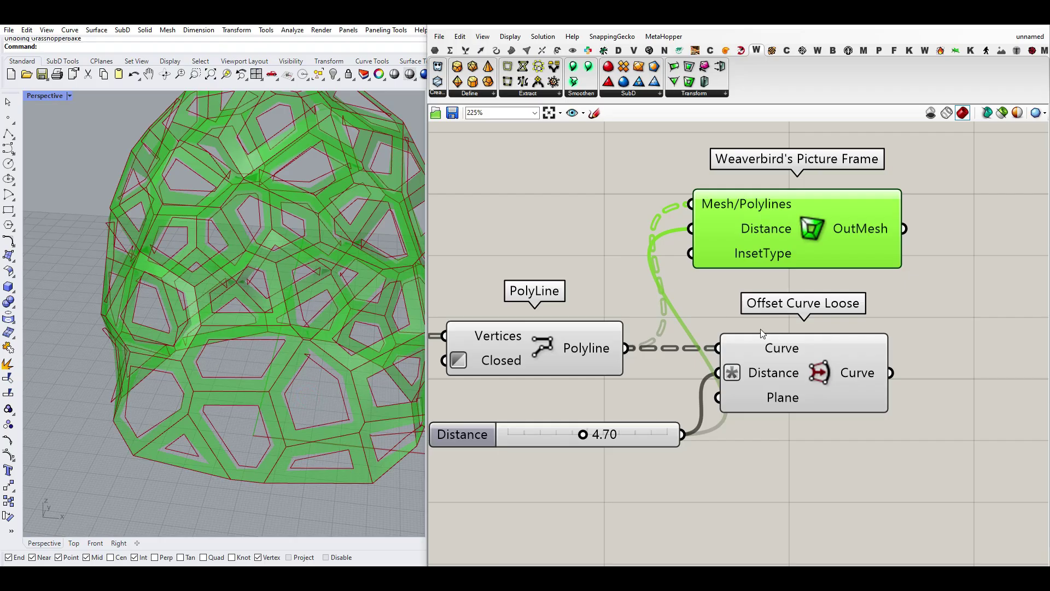
# Step: Compare the loose offset curves with the frame mesh up close and set the Distance slider to 3.94
pyautogui.click(803, 370)
pyautogui.scroll(5, 324, 358)
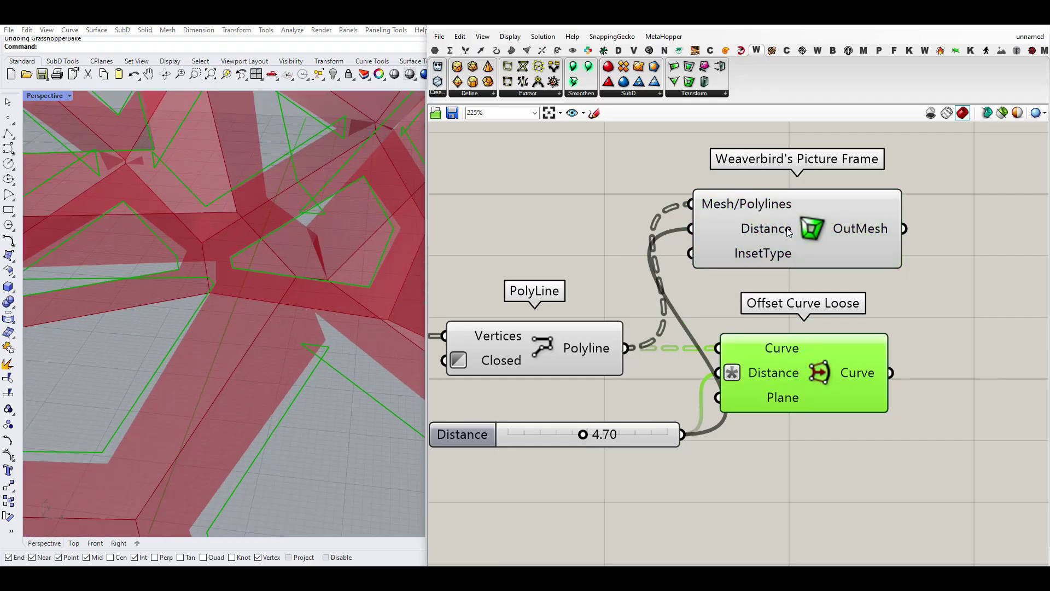
pyautogui.moveTo(788, 232); pyautogui.dragTo(795, 247)
pyautogui.moveTo(583, 436); pyautogui.dragTo(572, 437)
# Step: Change the InsetType of Weaverbird's Picture Frame to Percent and set the Distance slider to 9.86
pyautogui.rightClick(751, 267)
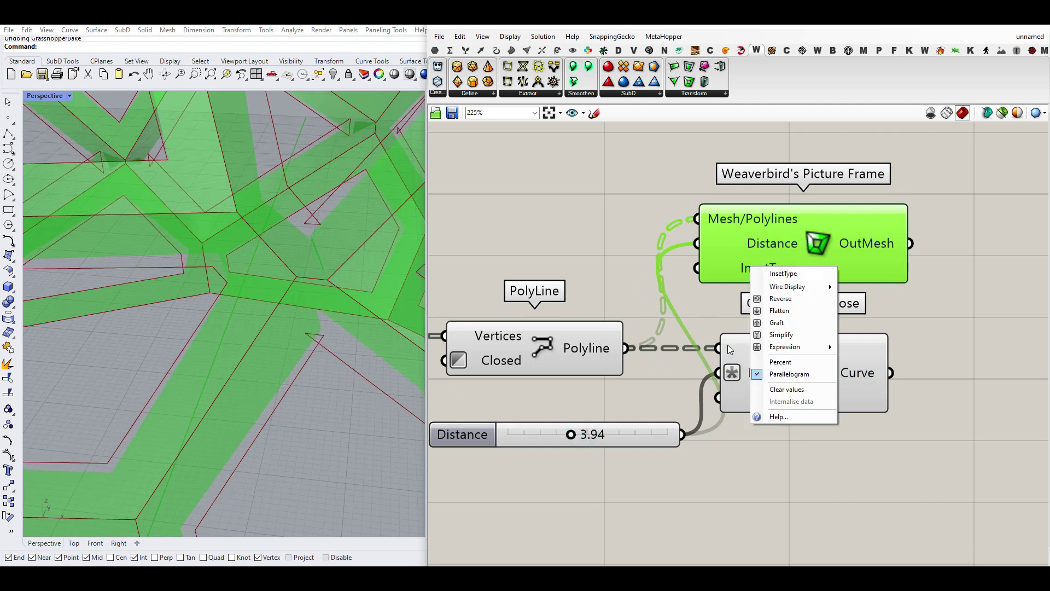
pyautogui.click(780, 362)
pyautogui.moveTo(572, 435); pyautogui.dragTo(666, 434)
# Step: Bake the percent-inset frame mesh and examine the widths of its strips around the cells
pyautogui.rightClick(849, 241)
pyautogui.click(858, 278)
pyautogui.click(863, 359)
pyautogui.scroll(-5, 401, 339)
pyautogui.scroll(5, 250, 374)
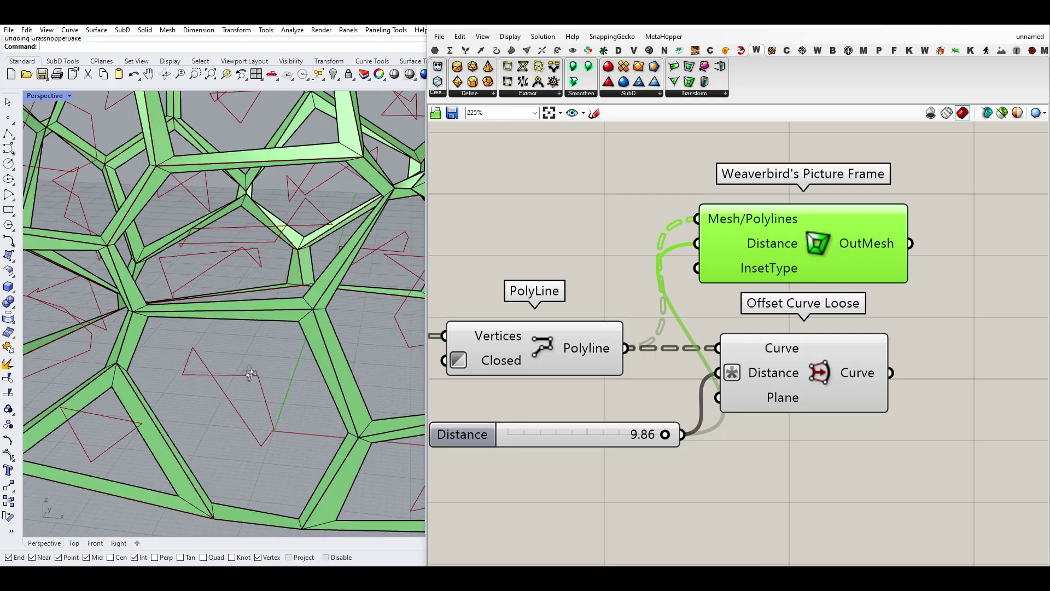
pyautogui.moveTo(250, 373); pyautogui.dragTo(290, 414, button='right')
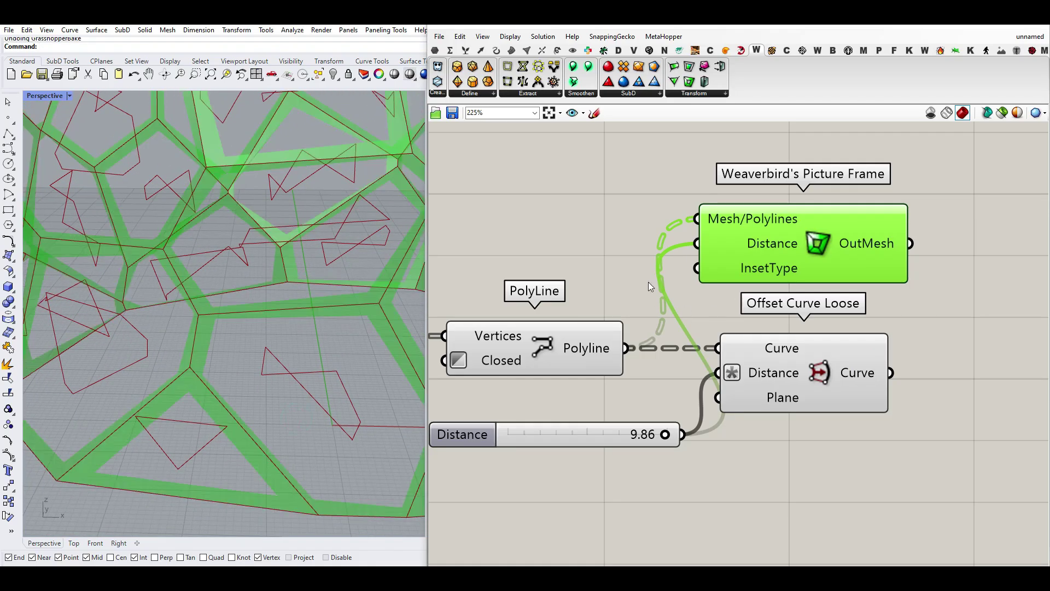
# Step: Set Picture Frame's InsetType to Parallelogram with a Distance of 3.34 and turn off the preview of Offset Curve Loose
pyautogui.moveTo(743, 316); pyautogui.dragTo(691, 333, button='right')
pyautogui.rightClick(708, 287)
pyautogui.click(748, 397)
pyautogui.moveTo(613, 451); pyautogui.dragTo(542, 452)
pyautogui.click(753, 432)
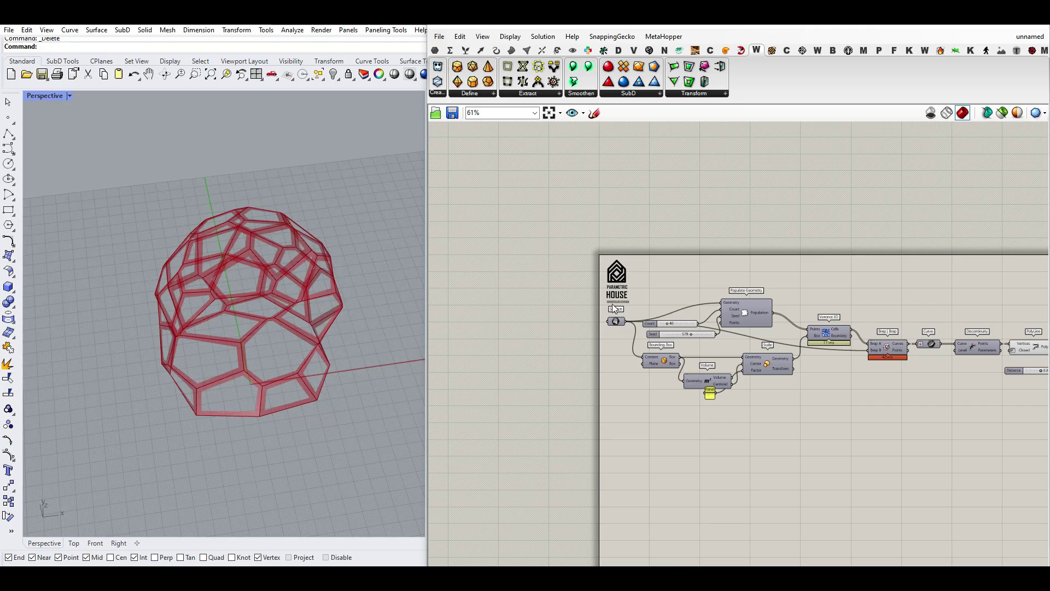
pyautogui.scroll(5, 625, 334)
pyautogui.scroll(-4, 664, 327)
pyautogui.moveTo(1045, 331); pyautogui.dragTo(681, 325, button='right')
pyautogui.scroll(3, 776, 303)
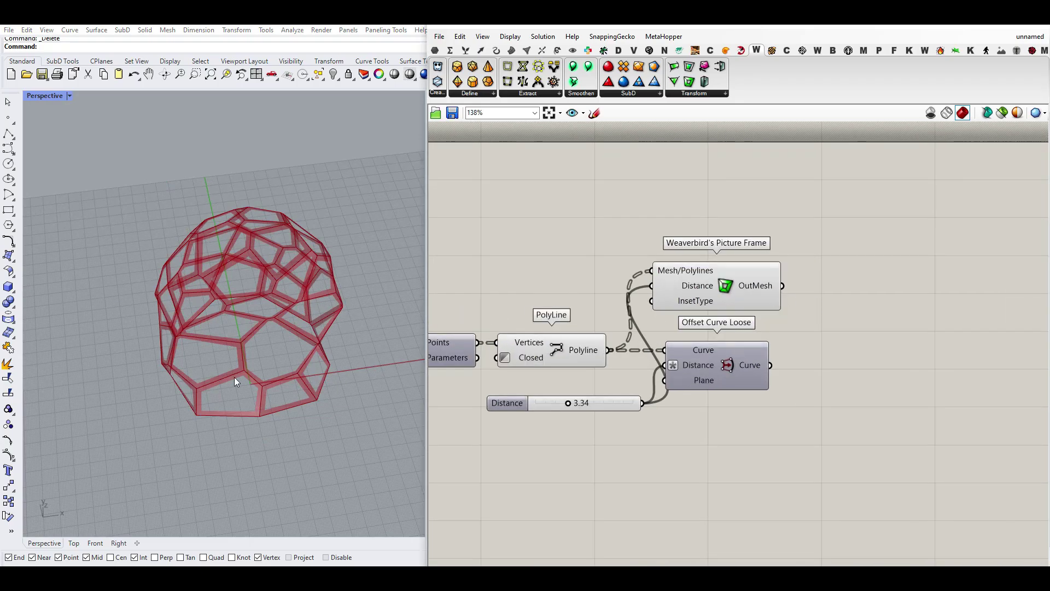
pyautogui.scroll(6, 236, 381)
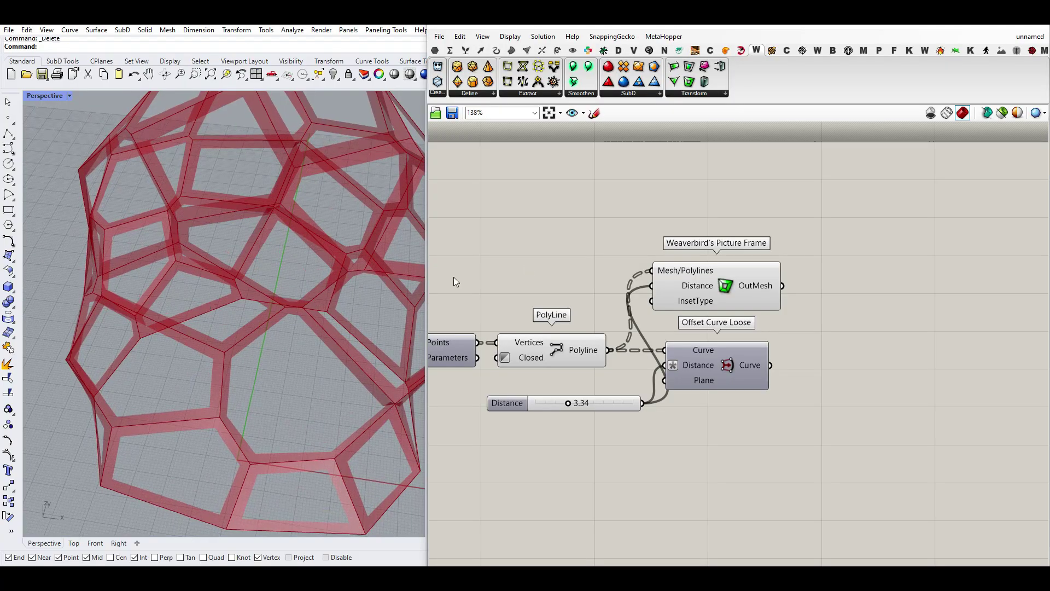
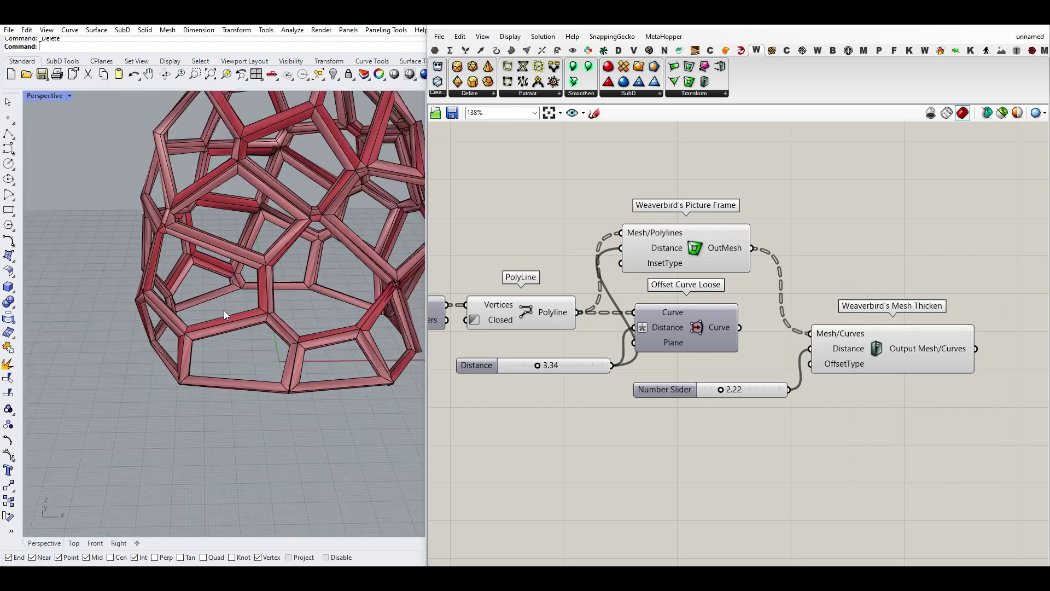
# Step: Examine one of the baked thickened frames at a corner and undo the bake
pyautogui.scroll(8, 229, 311)
pyautogui.click(251, 266)
pyautogui.click(248, 256)
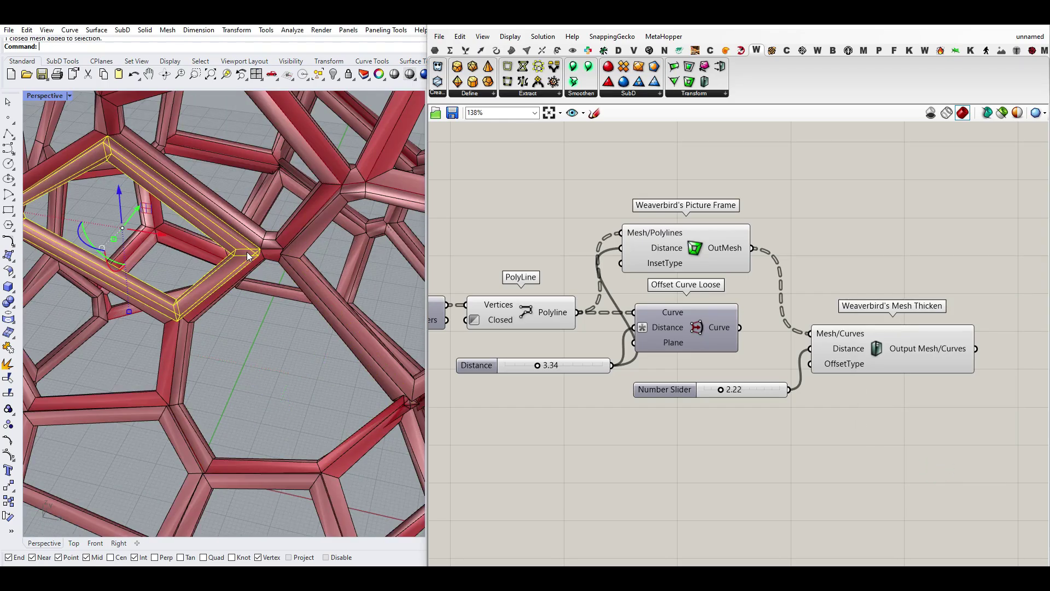
pyautogui.press('Escape')
pyautogui.scroll(-6, 258, 300)
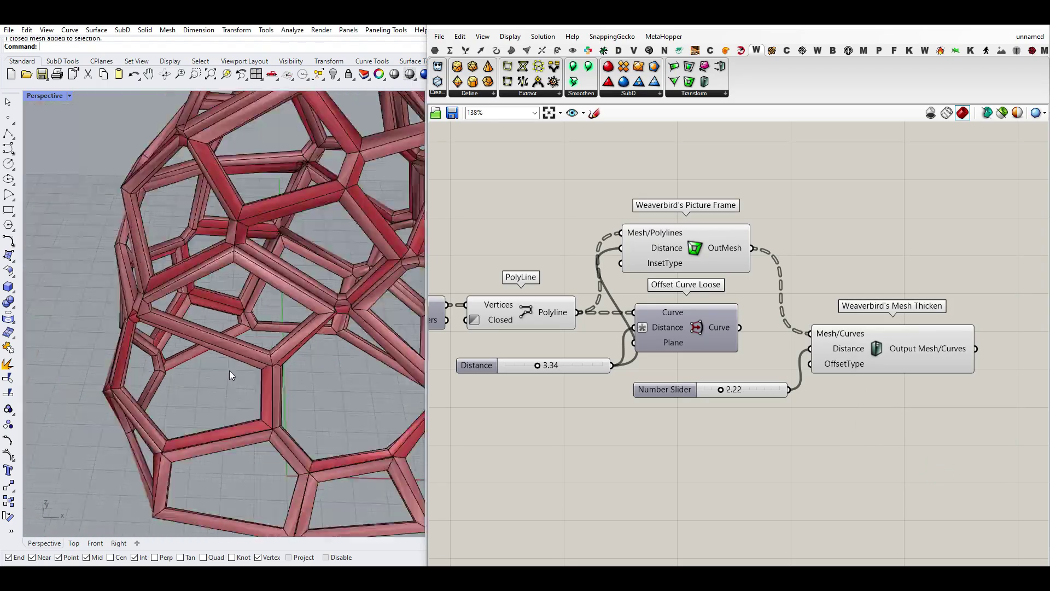
pyautogui.click(305, 393)
pyautogui.hotkey('ctrl', 'z')
# Step: Move Weaverbird's Mesh Thicken and its number slider farther from Picture Frame to make room between them
pyautogui.moveTo(834, 337); pyautogui.dragTo(703, 330, button='right')
pyautogui.moveTo(758, 406); pyautogui.dragTo(914, 302)
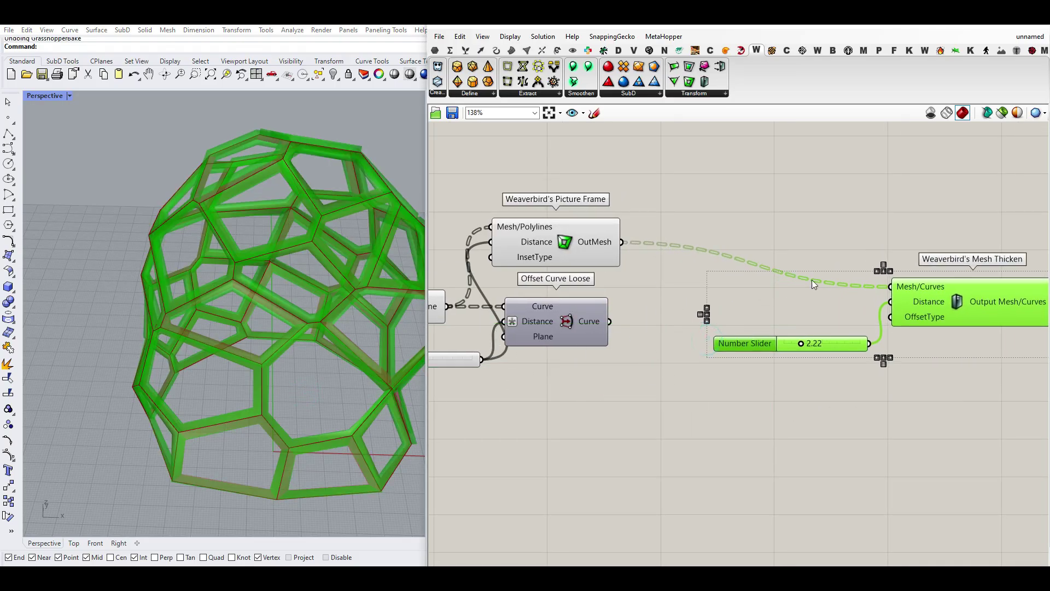
pyautogui.click(625, 199)
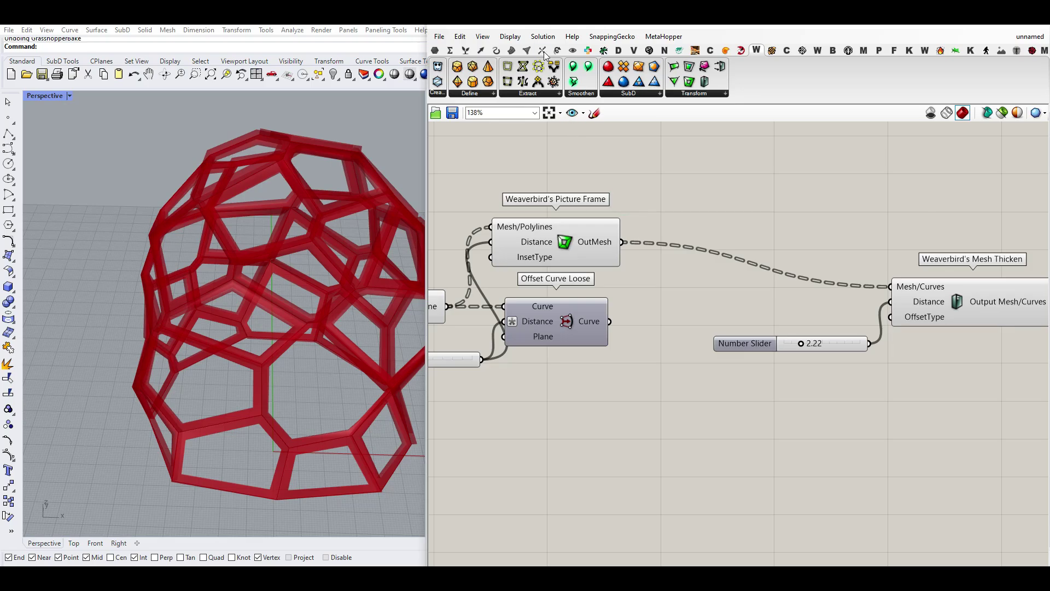
# Step: Add a Mesh Join component fed by Picture Frame's OutMesh and flatten its Meshes input
pyautogui.click(528, 51)
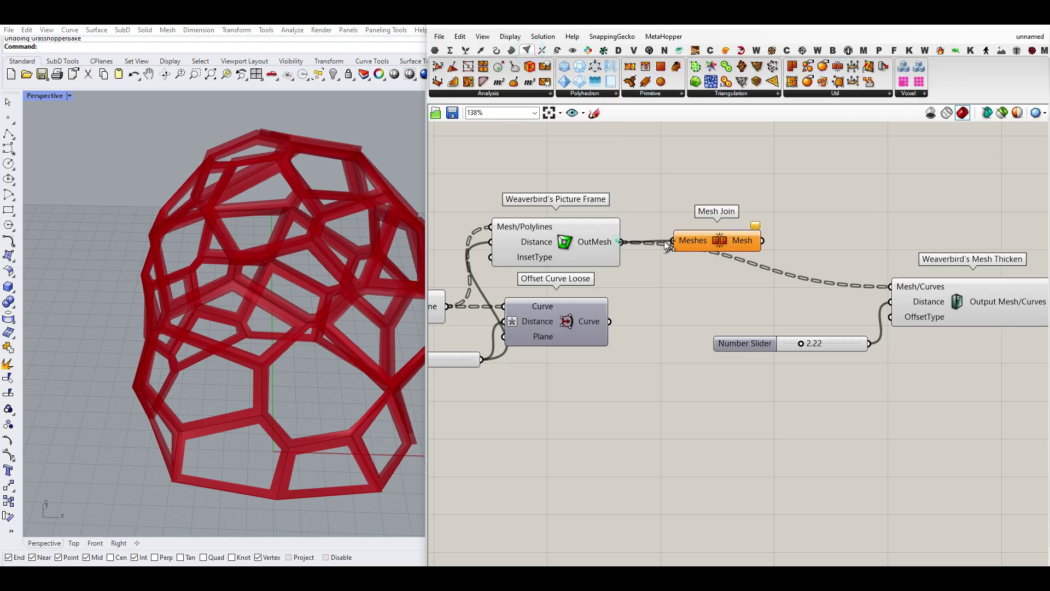
pyautogui.moveTo(714, 244); pyautogui.dragTo(695, 246)
pyautogui.scroll(2, 665, 246)
pyautogui.rightClick(661, 241)
pyautogui.click(684, 317)
pyautogui.moveTo(663, 247)
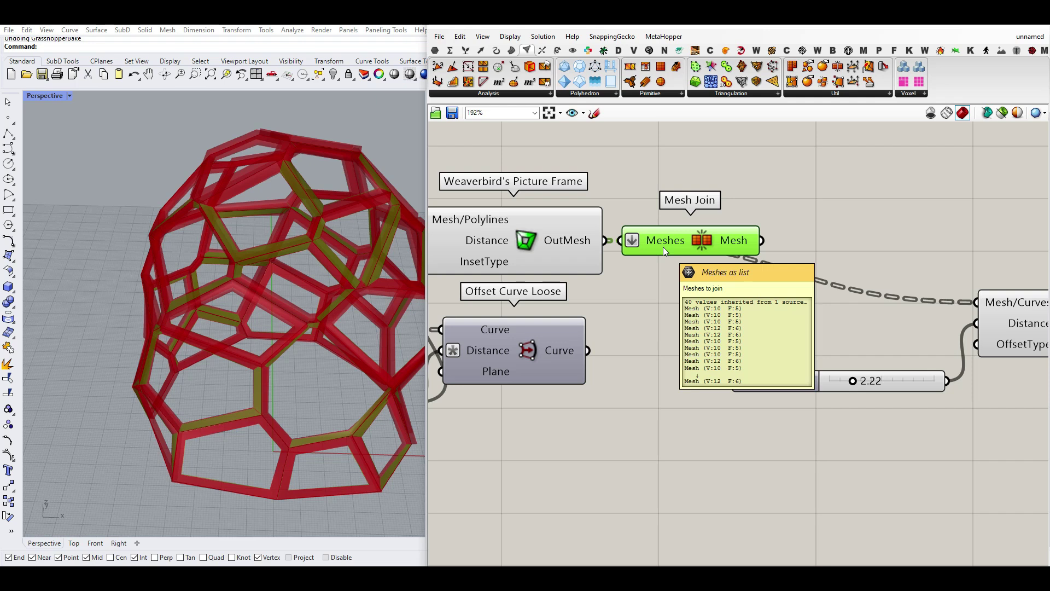
# Step: Bake the Mesh Join result, move the baked mesh beside the preview and examine its edges up close
pyautogui.rightClick(748, 250)
pyautogui.click(776, 278)
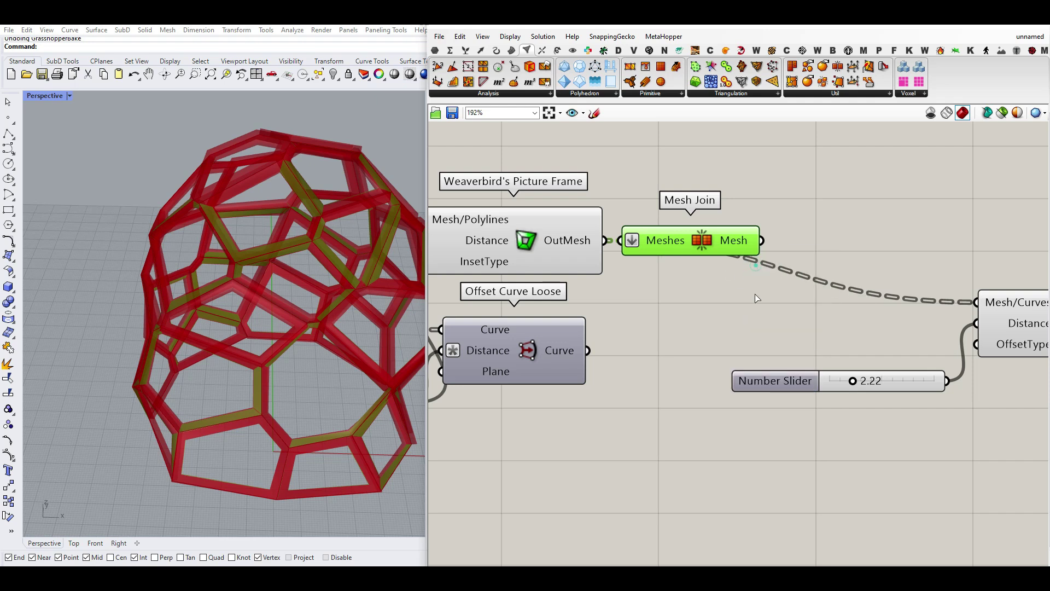
pyautogui.click(765, 365)
pyautogui.scroll(-5, 393, 286)
pyautogui.moveTo(262, 275); pyautogui.dragTo(162, 300)
pyautogui.scroll(5, 162, 299)
pyautogui.scroll(5, 205, 182)
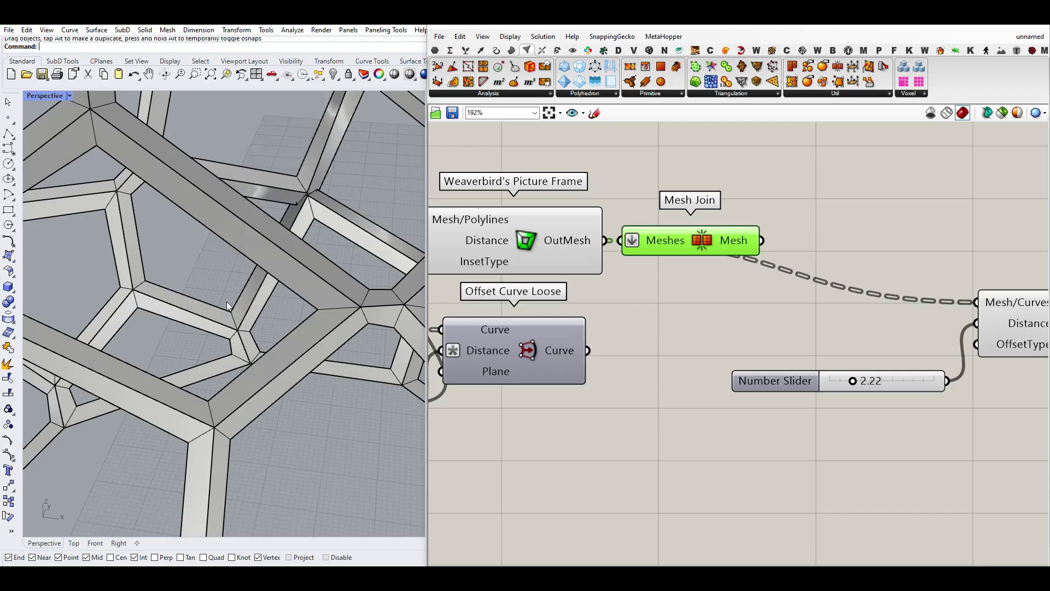
pyautogui.scroll(-5, 255, 235)
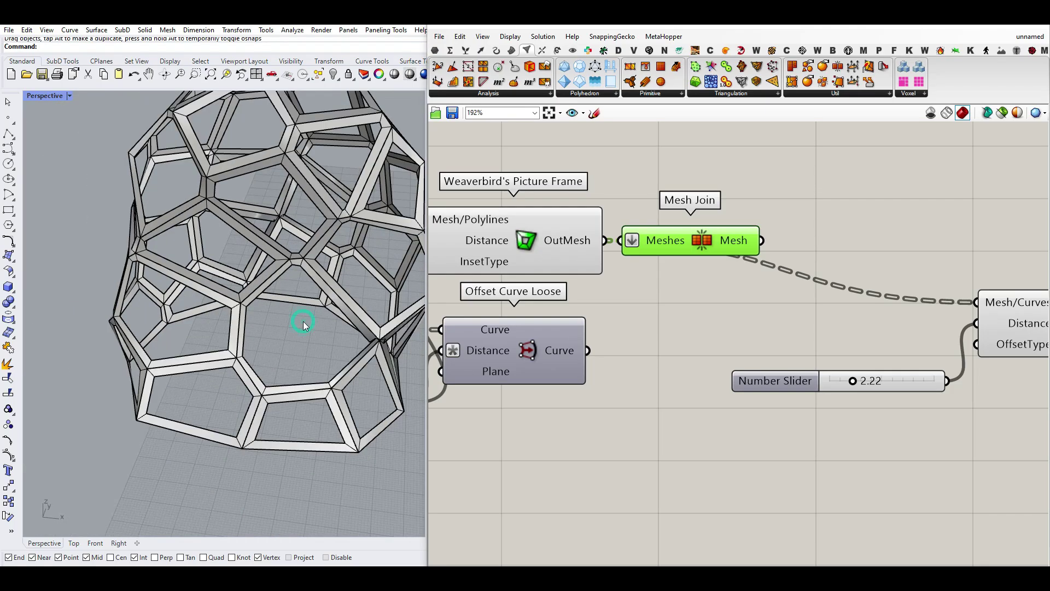
# Step: Undo the move and the bake of the joined mesh
pyautogui.hotkey('ctrl', 'z')
pyautogui.scroll(-8, 156, 331)
pyautogui.hotkey('ctrl', 'z')
pyautogui.scroll(4, 310, 299)
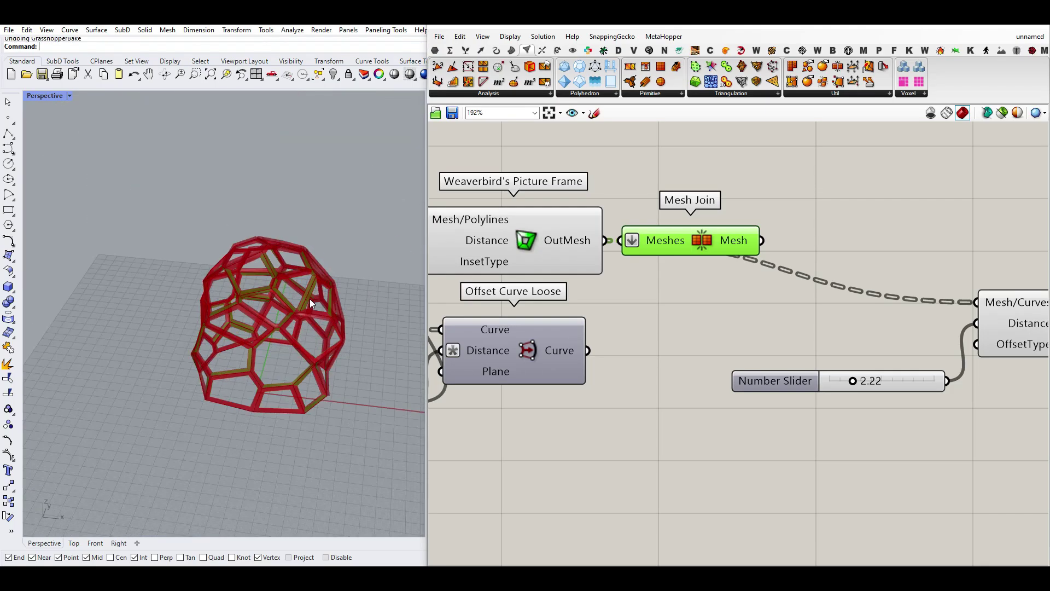
pyautogui.scroll(1, 309, 298)
# Step: Add a Weld Mesh component fed by the Mesh Join output and bake its result
pyautogui.click(833, 93)
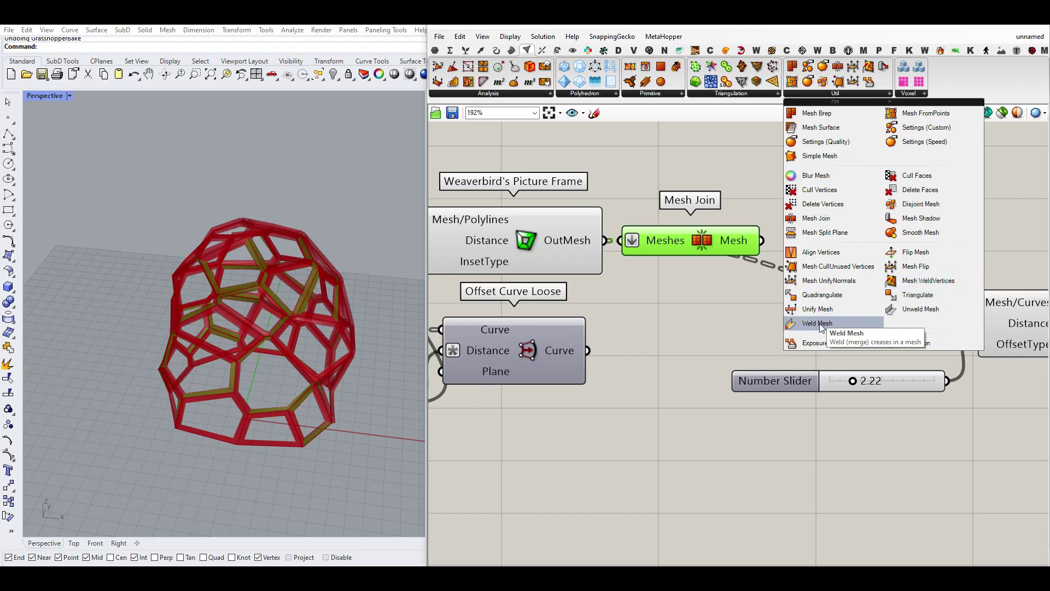
pyautogui.moveTo(819, 323); pyautogui.dragTo(785, 244)
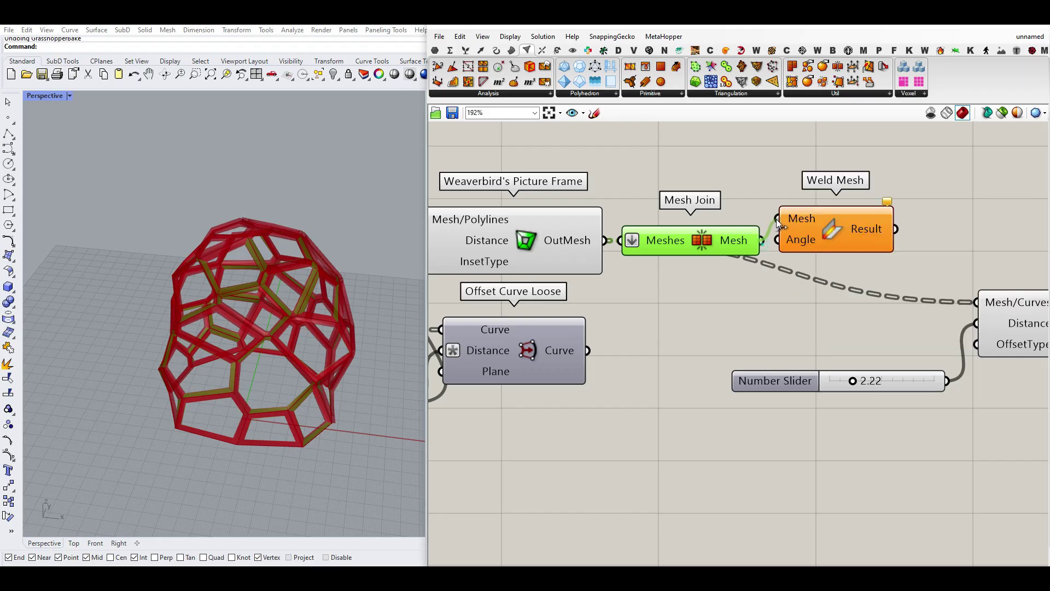
pyautogui.rightClick(869, 230)
pyautogui.click(888, 247)
pyautogui.click(895, 350)
# Step: Move the mesh baked from Weld Mesh beside the preview and examine its edges
pyautogui.scroll(-7, 396, 338)
pyautogui.click(350, 339)
pyautogui.moveTo(350, 339); pyautogui.dragTo(247, 363)
pyautogui.click(238, 241)
pyautogui.scroll(7, 231, 372)
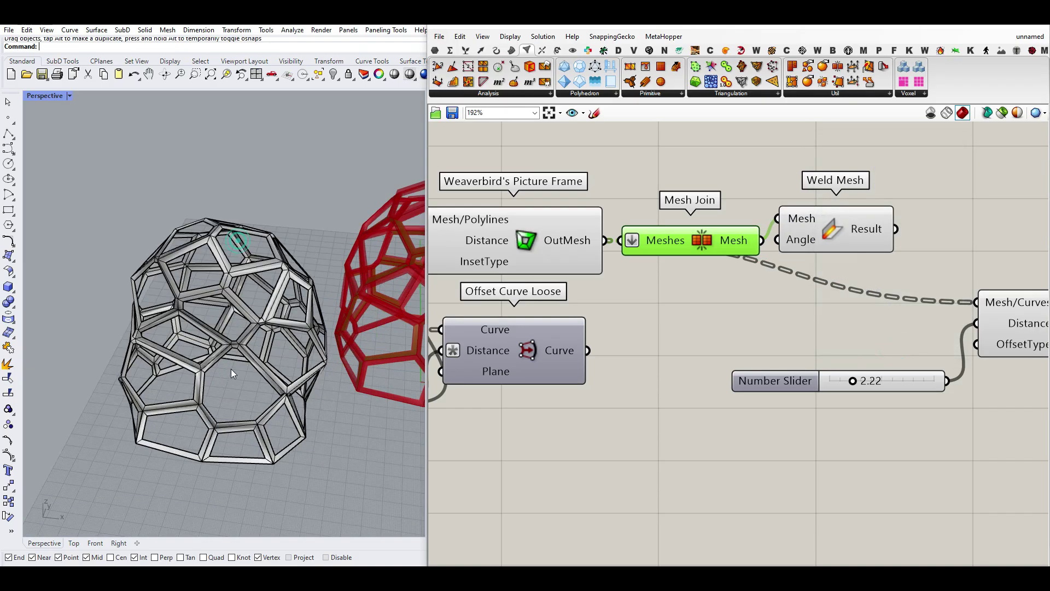
# Step: Add a Panel above Weld Mesh and connect both the Mesh Join and the Weld Mesh outputs to it
pyautogui.moveTo(842, 278); pyautogui.dragTo(805, 339, button='right')
pyautogui.doubleClick(813, 180)
pyautogui.write('//')
pyautogui.press('Return')
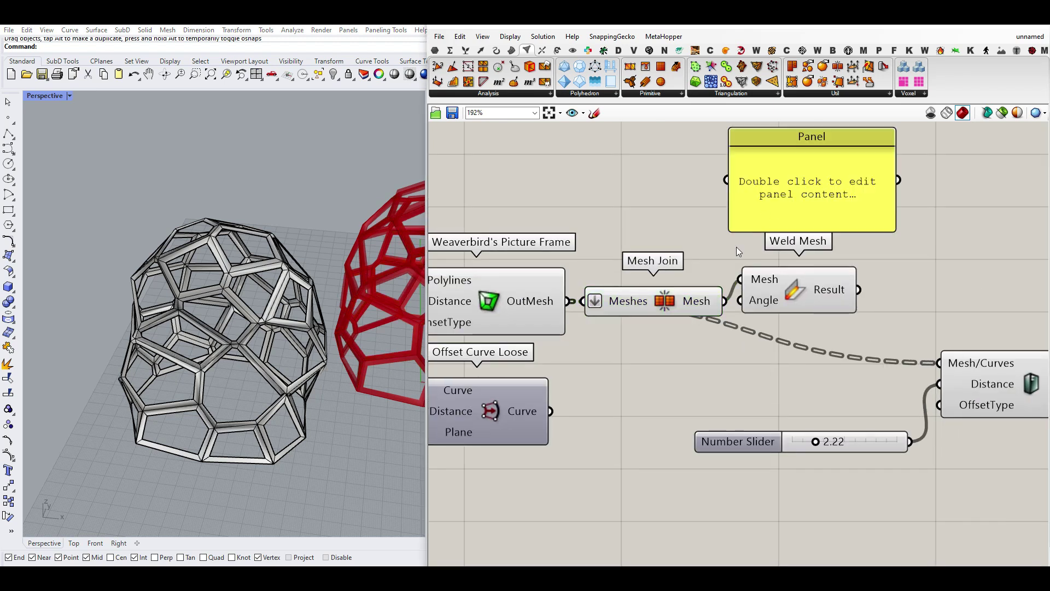
pyautogui.moveTo(723, 234); pyautogui.dragTo(855, 183)
pyautogui.scroll(2, 793, 229)
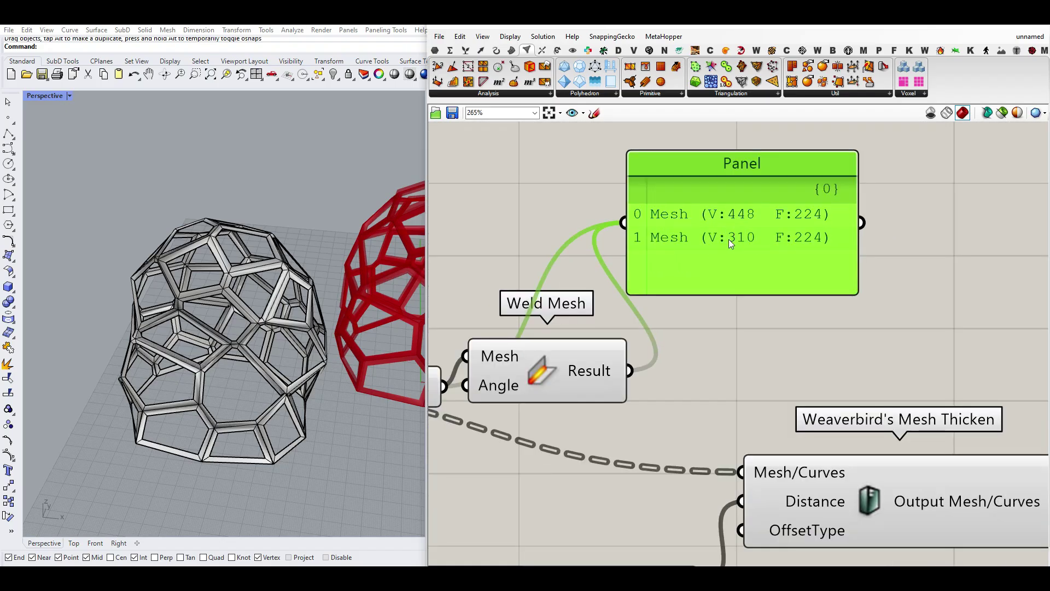
# Step: Add a Mesh WeldVertices component fed by the joined mesh and connect its Mesh output to the same Panel
pyautogui.click(835, 93)
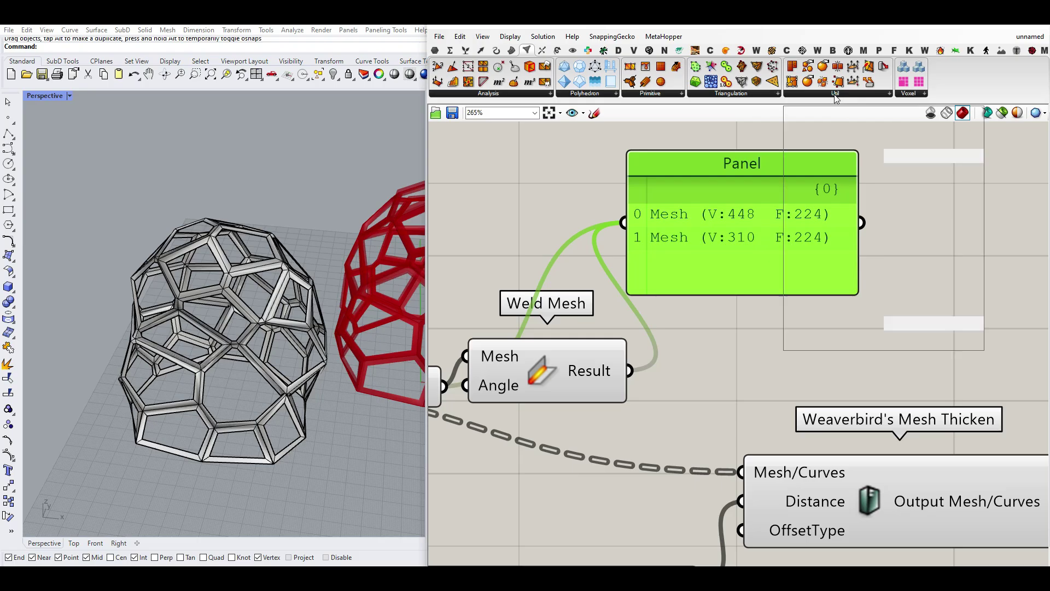
pyautogui.moveTo(928, 278); pyautogui.dragTo(551, 452)
pyautogui.moveTo(551, 453); pyautogui.dragTo(664, 422, button='right')
pyautogui.moveTo(665, 422); pyautogui.dragTo(569, 286)
pyautogui.scroll(-3, 605, 387)
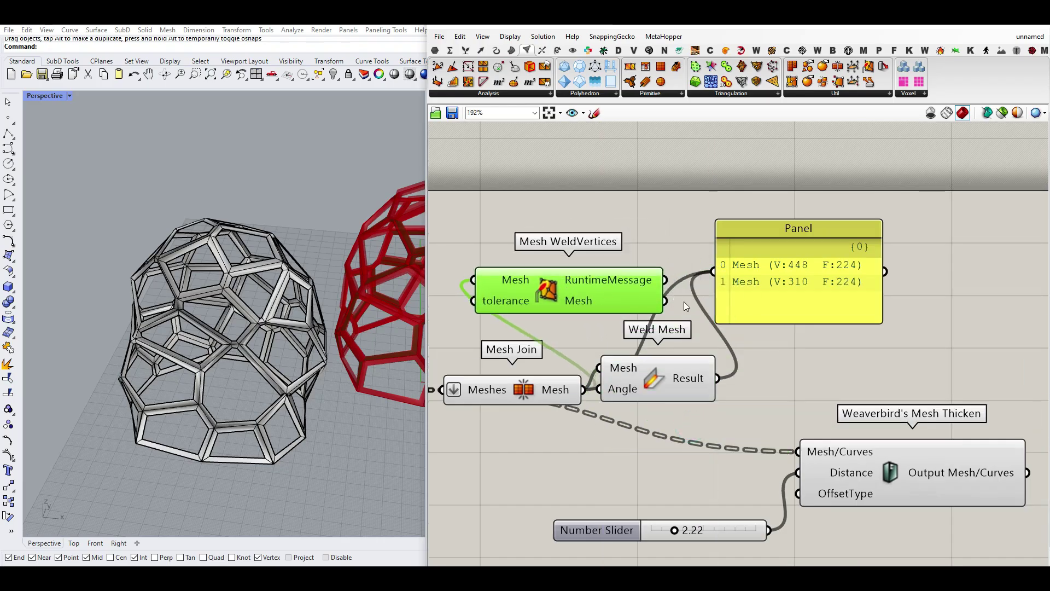
pyautogui.scroll(3, 730, 298)
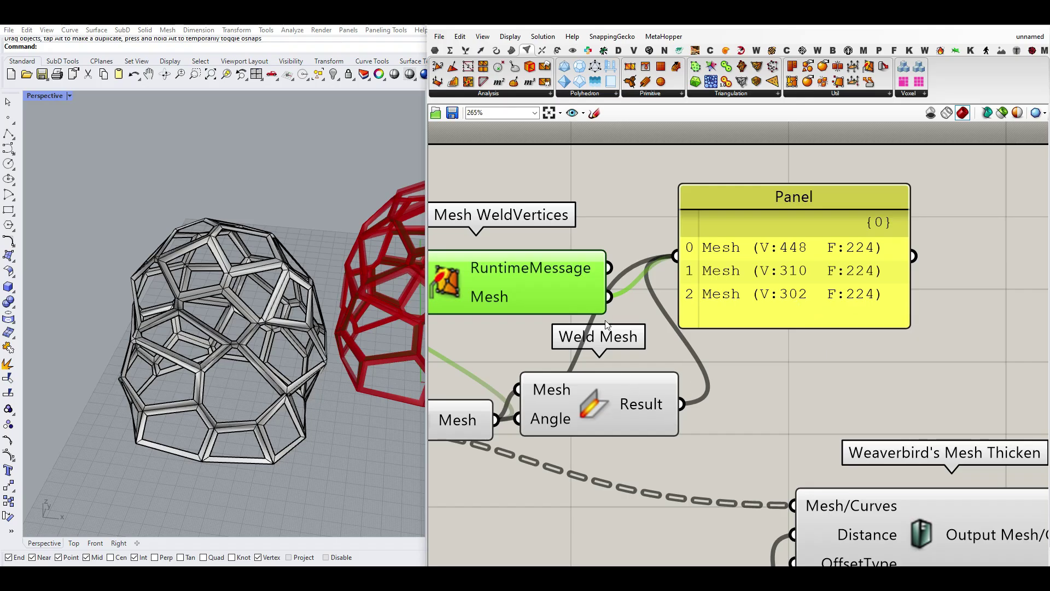
# Step: Bake the Mesh WeldVertices result and move the baked mesh clear of the preview
pyautogui.rightClick(500, 294)
pyautogui.click(527, 310)
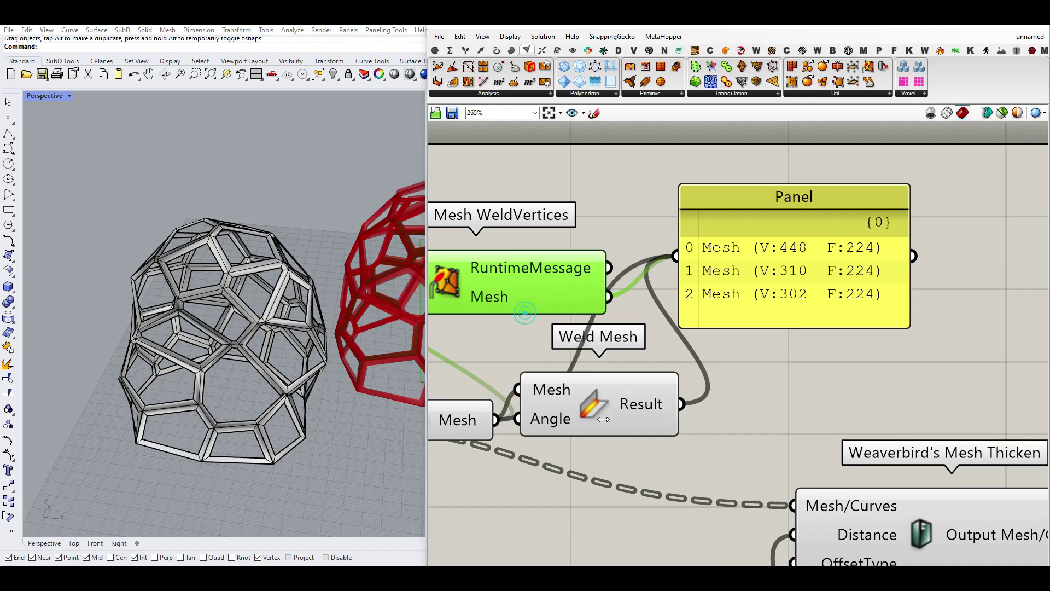
pyautogui.click(537, 415)
pyautogui.scroll(-3, 364, 333)
pyautogui.moveTo(381, 320); pyautogui.dragTo(165, 349)
pyautogui.click(204, 286)
pyautogui.scroll(6, 168, 347)
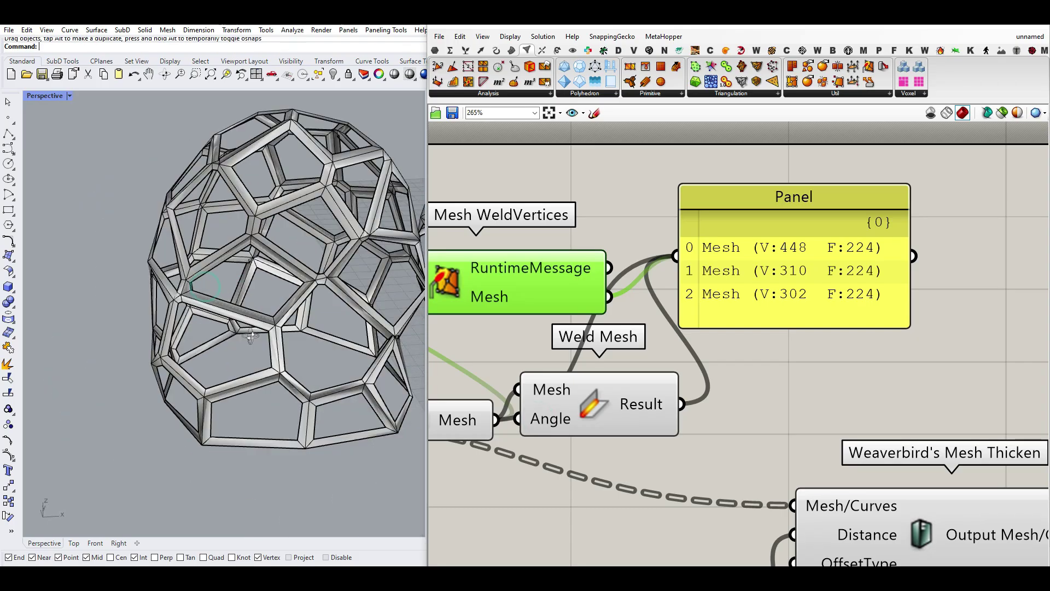
# Step: Examine the shading and the strip joints of the baked vertex-welded mesh from several sides
pyautogui.scroll(-8, 247, 327)
pyautogui.scroll(8, 233, 245)
pyautogui.scroll(-10, 240, 266)
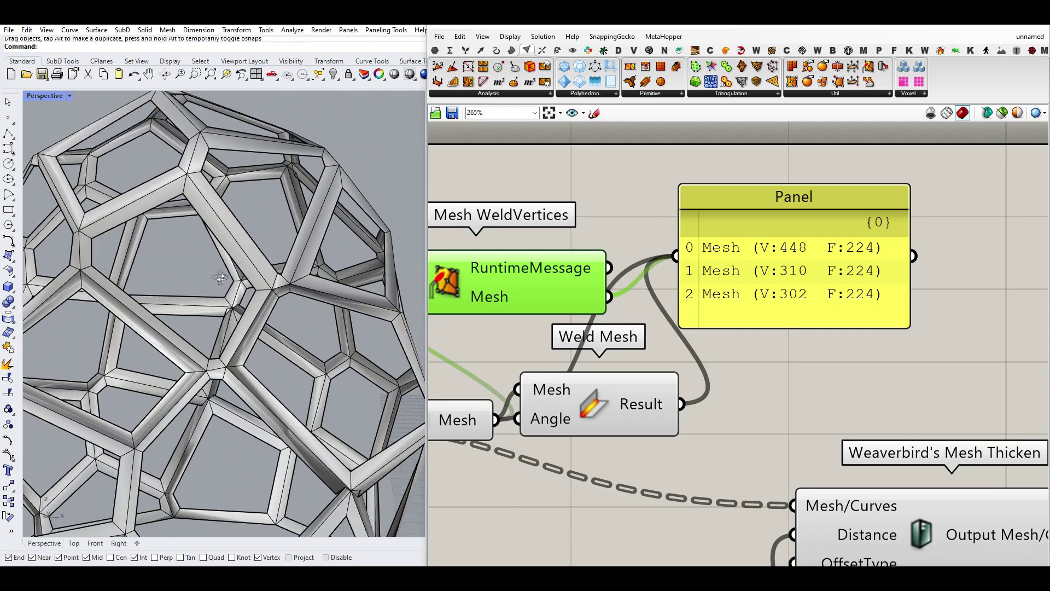
pyautogui.scroll(5, 148, 343)
pyautogui.scroll(2, 149, 342)
pyautogui.moveTo(208, 332); pyautogui.dragTo(231, 316, button='right')
pyautogui.scroll(-8, 291, 301)
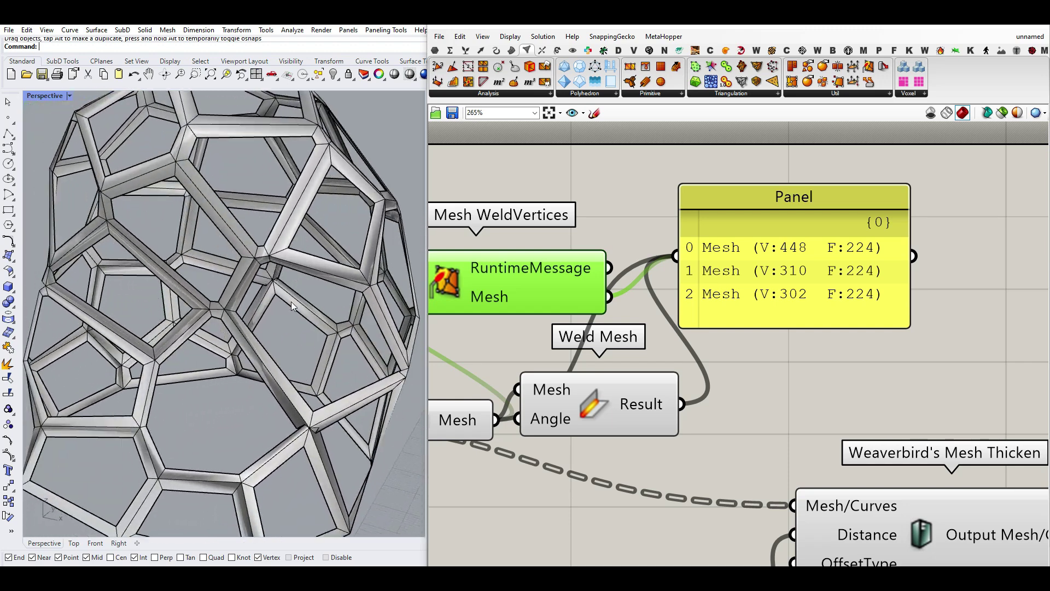
pyautogui.scroll(10, 284, 313)
pyautogui.scroll(6, 246, 296)
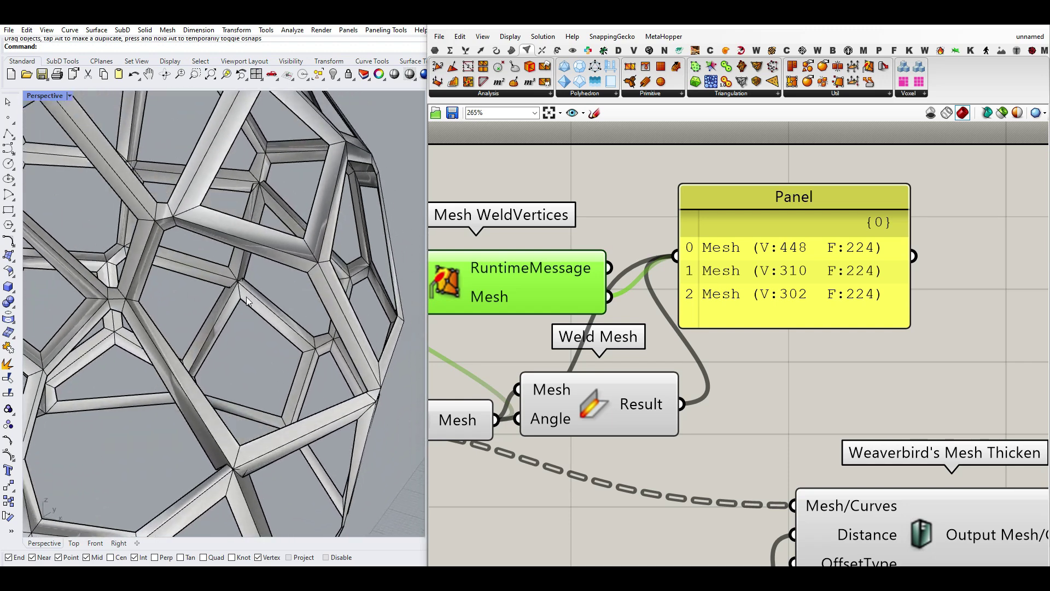
# Step: Undo the bakes of the joined and welded comparison meshes so only the dome preview is left
pyautogui.scroll(-8, 244, 281)
pyautogui.scroll(-12, 244, 325)
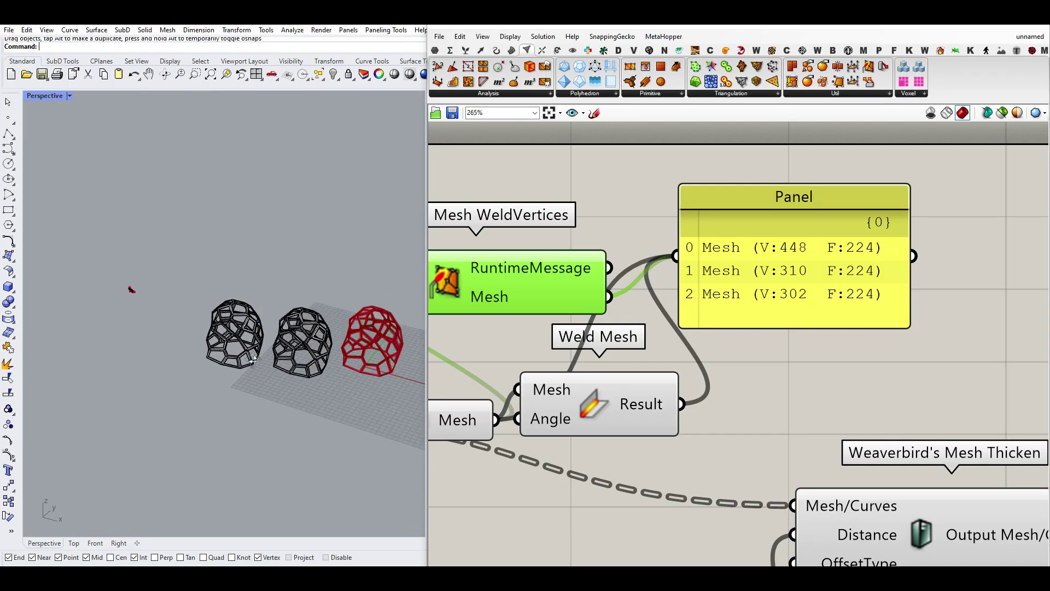
pyautogui.moveTo(246, 344); pyautogui.dragTo(253, 383, button='right')
pyautogui.scroll(8, 257, 323)
pyautogui.click(251, 433)
pyautogui.hotkey('ctrl', 'z')
pyautogui.click(282, 280)
pyautogui.scroll(-10, 181, 307)
pyautogui.hotkey('ctrl', 'z')
pyautogui.hotkey('ctrl', 'z')
pyautogui.hotkey('ctrl', 'z')
pyautogui.scroll(8, 338, 316)
pyautogui.moveTo(338, 317); pyautogui.dragTo(363, 283, button='right')
pyautogui.scroll(-3, 616, 313)
# Step: Delete the Panel and feed the Mesh WeldVertices output into the Mesh/Curves input of Weaverbird's Mesh Thicken
pyautogui.click(712, 301)
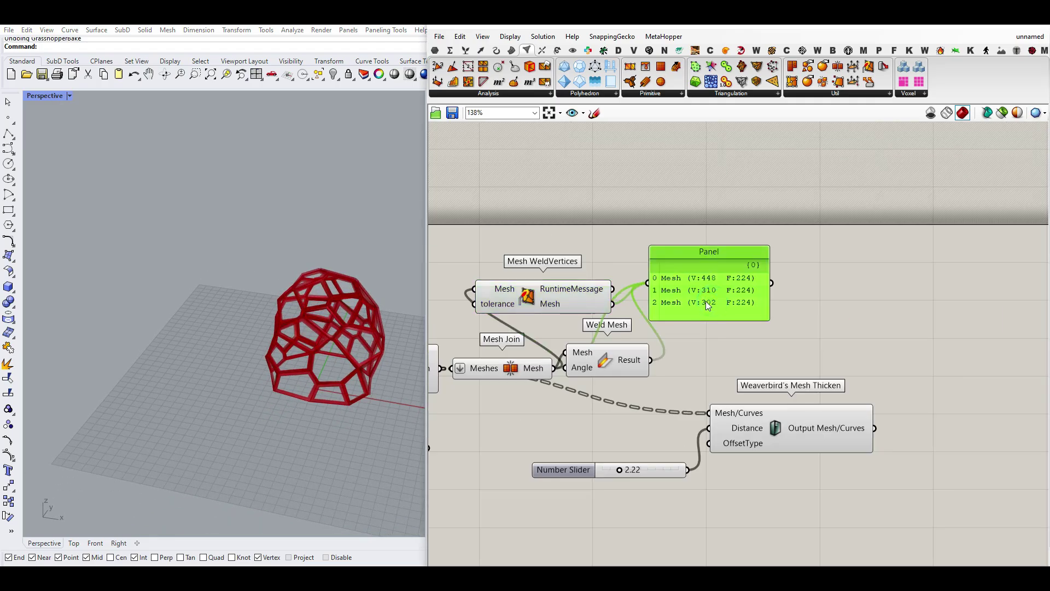
pyautogui.press('Delete')
pyautogui.moveTo(576, 303); pyautogui.dragTo(633, 428)
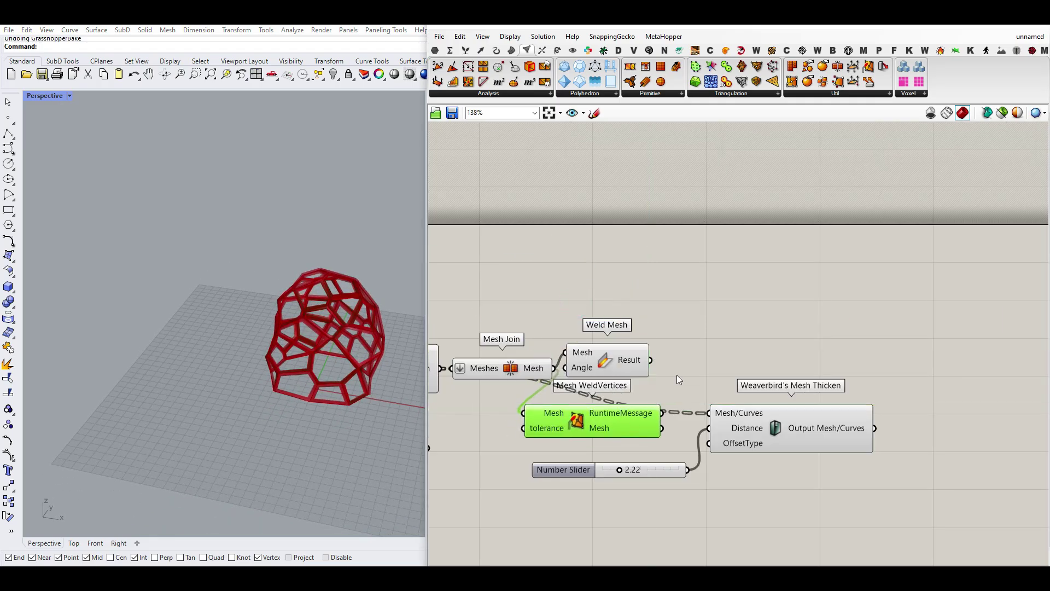
pyautogui.click(677, 374)
pyautogui.moveTo(699, 417); pyautogui.dragTo(706, 414)
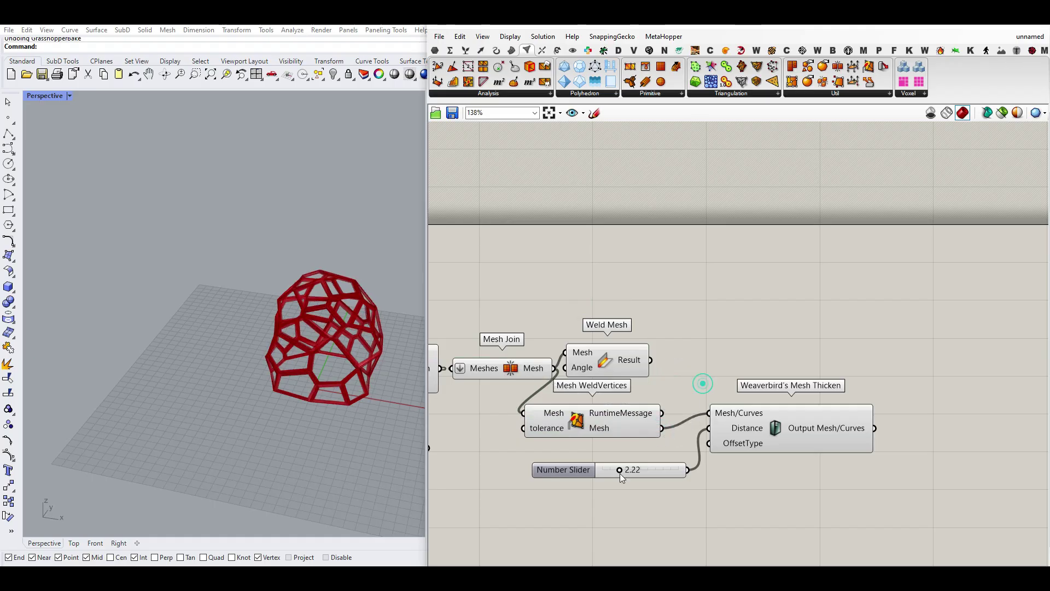
# Step: Bake Weaverbird's Mesh Thicken at a distance of 4.03 and move the baked mesh clear of the preview
pyautogui.moveTo(618, 468); pyautogui.dragTo(627, 469)
pyautogui.rightClick(821, 421)
pyautogui.click(840, 502)
pyautogui.click(847, 542)
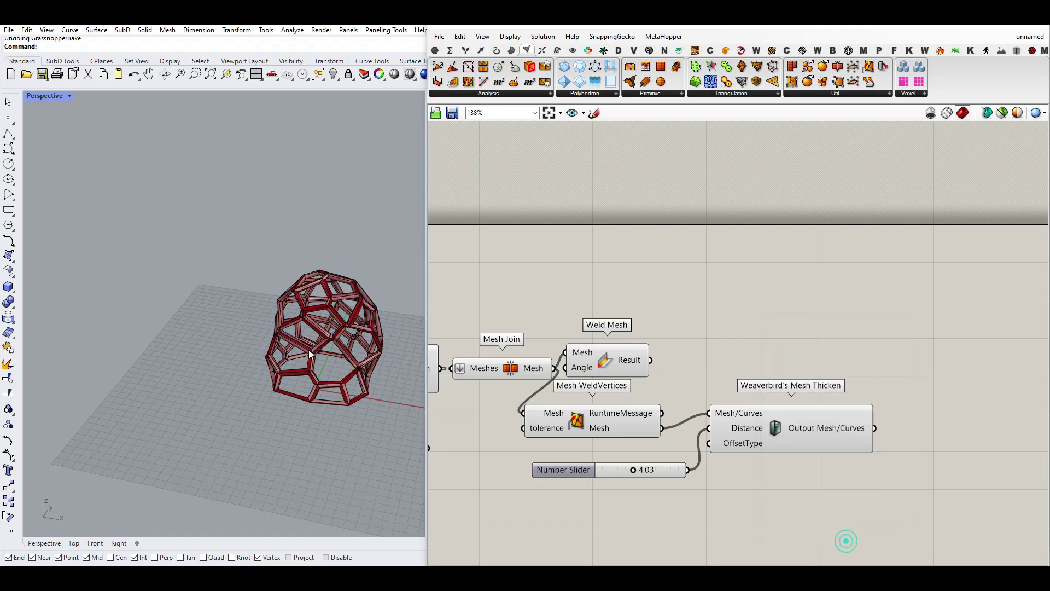
pyautogui.moveTo(309, 354); pyautogui.dragTo(319, 370, button='right')
pyautogui.moveTo(319, 369); pyautogui.dragTo(205, 384)
pyautogui.click(187, 249)
# Step: Examine the strut thickness, joints and shading of the baked thickened mesh from several sides
pyautogui.scroll(5, 161, 446)
pyautogui.scroll(3, 161, 450)
pyautogui.moveTo(262, 342); pyautogui.dragTo(328, 223, button='right')
pyautogui.scroll(6, 230, 328)
pyautogui.scroll(-8, 255, 314)
pyautogui.scroll(5, 253, 220)
pyautogui.moveTo(252, 223); pyautogui.dragTo(339, 270, button='right')
pyautogui.scroll(-5, 246, 257)
pyautogui.moveTo(262, 229); pyautogui.dragTo(192, 362, button='right')
pyautogui.scroll(5, 229, 184)
pyautogui.scroll(-10, 133, 377)
pyautogui.scroll(-7, 199, 369)
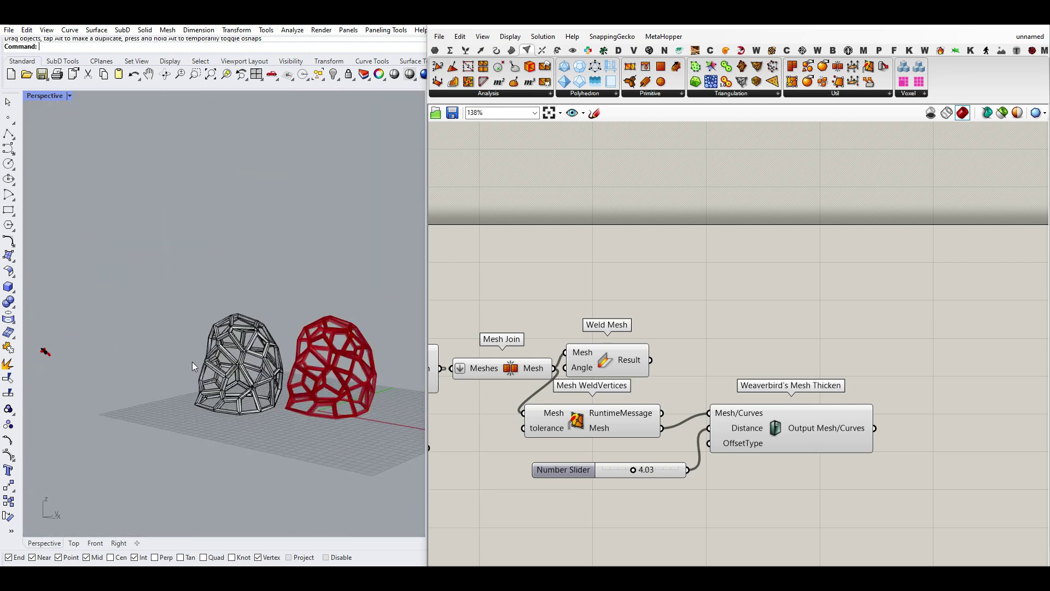
pyautogui.click(224, 379)
pyautogui.click(159, 349)
pyautogui.scroll(8, 159, 349)
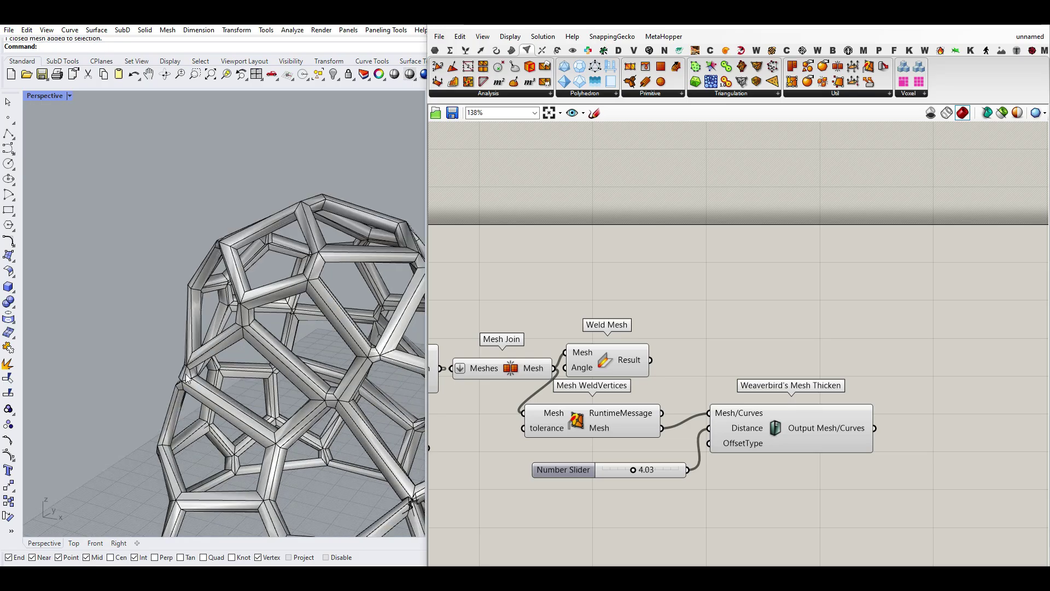
pyautogui.scroll(-8, 211, 397)
# Step: Delete the baked thickened mesh beside the preview
pyautogui.click(241, 385)
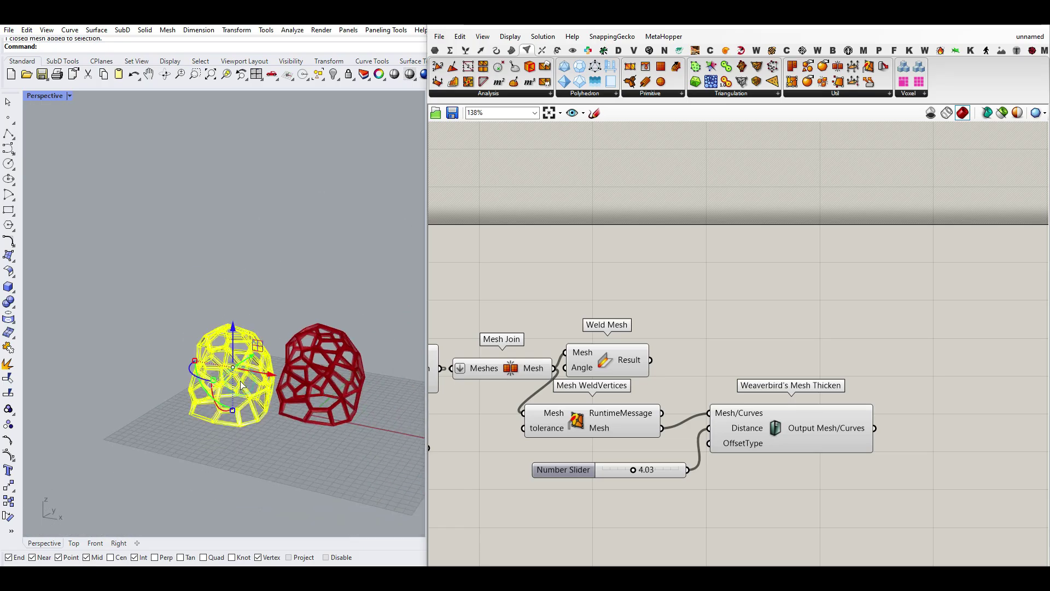
pyautogui.press('Delete')
pyautogui.scroll(-4, 246, 330)
pyautogui.scroll(5, 288, 349)
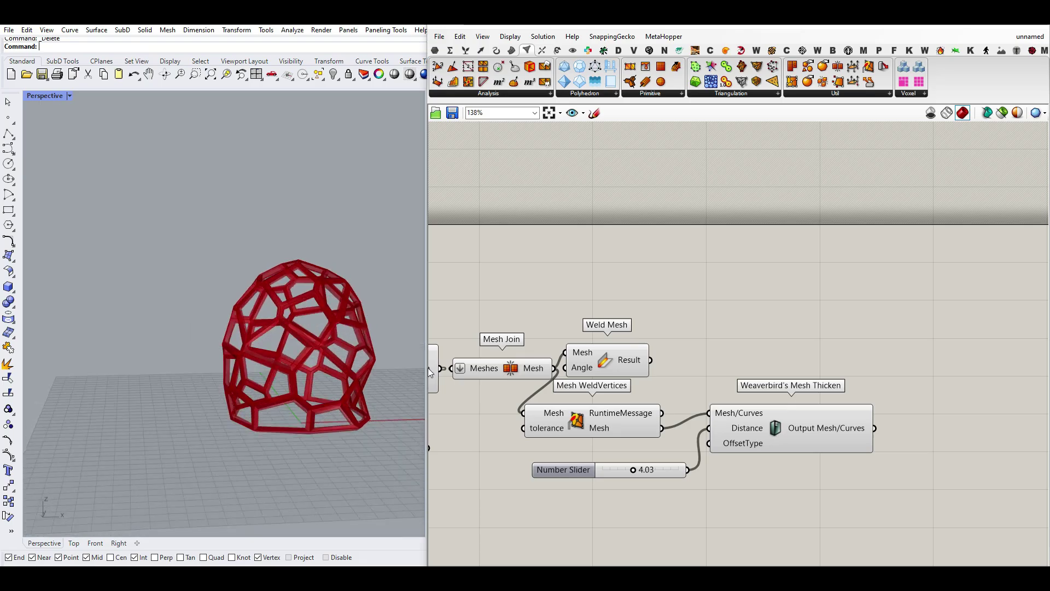
# Step: Move Weld Mesh and Mesh WeldVertices farther from Mesh Join to space out the chain
pyautogui.moveTo(611, 368); pyautogui.dragTo(661, 375, button='right')
pyautogui.moveTo(656, 360); pyautogui.dragTo(747, 361)
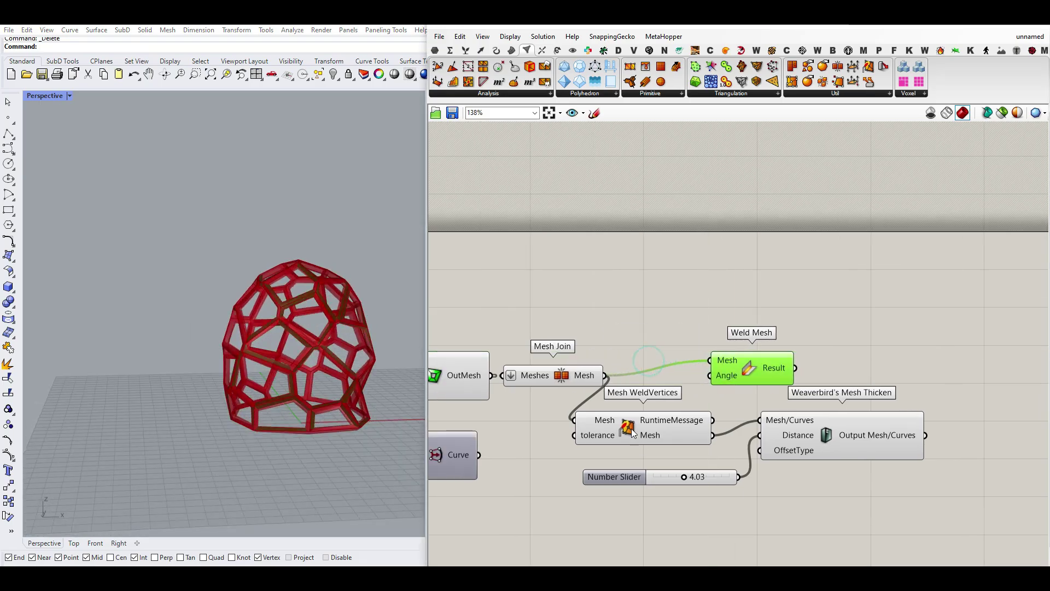
pyautogui.moveTo(631, 428); pyautogui.dragTo(658, 429)
pyautogui.click(644, 345)
# Step: Add a SubD MultiPipe component below Offset Curve Loose and connect the PolyLine output to its Curves input
pyautogui.click(513, 50)
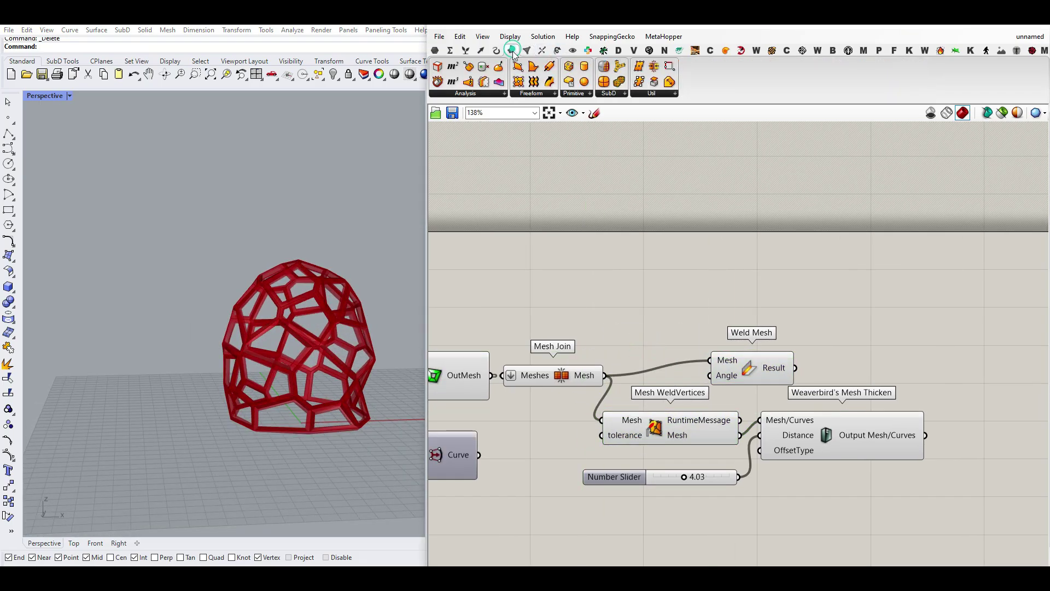
pyautogui.click(610, 94)
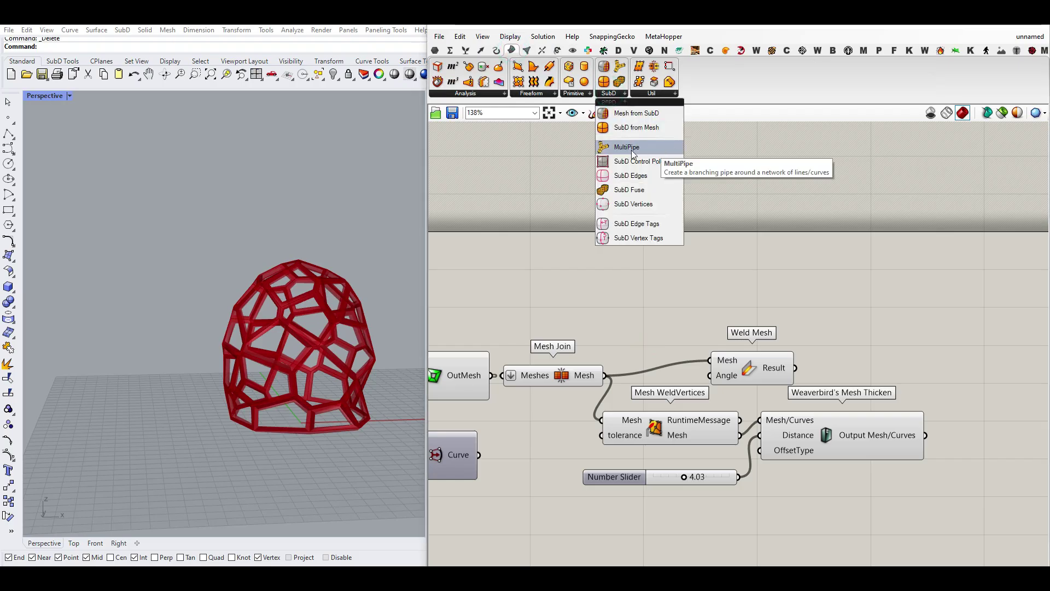
pyautogui.moveTo(626, 146); pyautogui.dragTo(553, 310)
pyautogui.moveTo(493, 325); pyautogui.dragTo(619, 313, button='right')
pyautogui.moveTo(688, 308); pyautogui.dragTo(717, 258, button='right')
pyautogui.scroll(-2, 716, 259)
pyautogui.moveTo(717, 258); pyautogui.dragTo(663, 480)
pyautogui.moveTo(594, 458); pyautogui.dragTo(716, 384, button='right')
pyautogui.moveTo(640, 363); pyautogui.dragTo(681, 342, button='right')
pyautogui.scroll(2, 700, 289)
pyautogui.moveTo(700, 289); pyautogui.dragTo(622, 294, button='right')
pyautogui.scroll(3, 610, 253)
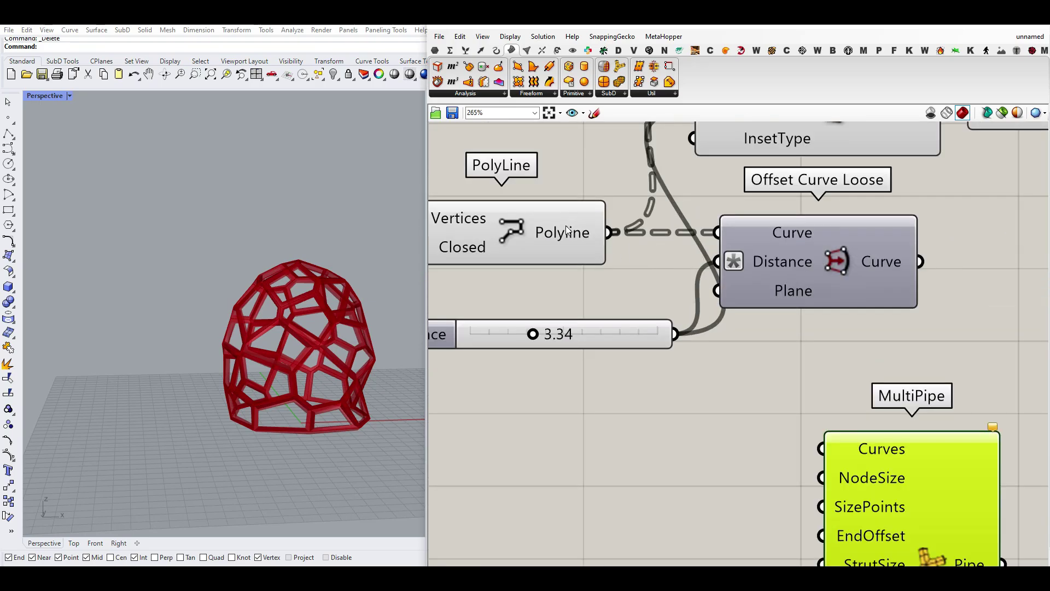
pyautogui.moveTo(610, 233); pyautogui.dragTo(821, 448)
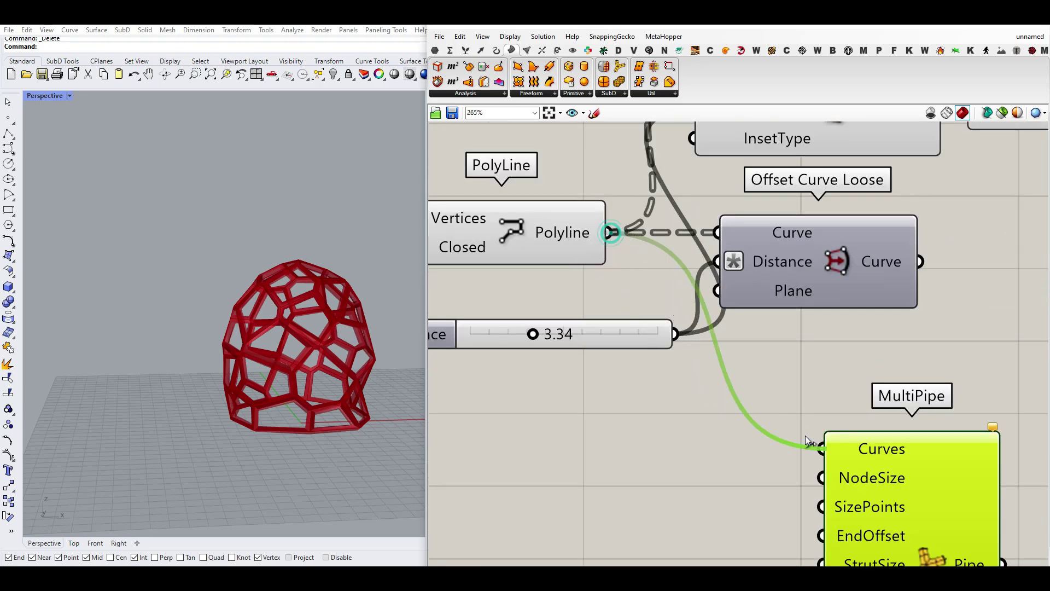
# Step: Hide the preview of the mesh components from Weaverbird's Picture Frame through Mesh Thicken
pyautogui.moveTo(806, 391); pyautogui.dragTo(709, 361, button='right')
pyautogui.scroll(-6, 730, 343)
pyautogui.moveTo(907, 368); pyautogui.dragTo(575, 194)
pyautogui.rightClick(575, 194)
pyautogui.click(616, 214)
pyautogui.scroll(10, 276, 352)
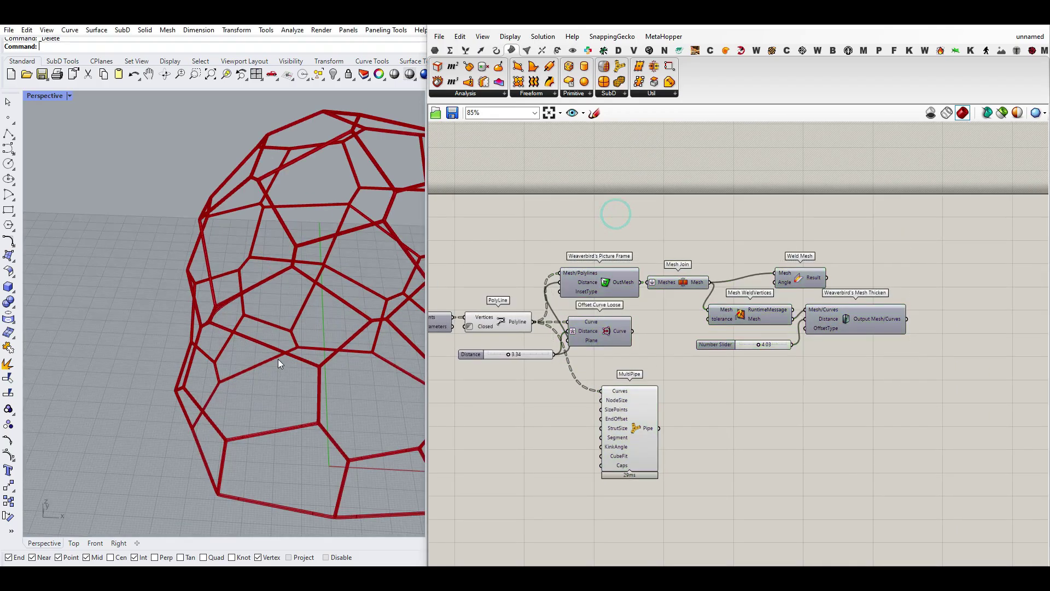
# Step: Bake the MultiPipe result, inspect its joints up close and undo the bake
pyautogui.rightClick(650, 446)
pyautogui.moveTo(656, 427)
pyautogui.click(689, 447)
pyautogui.click(665, 550)
pyautogui.click(281, 243)
pyautogui.click(370, 201)
pyautogui.scroll(-5, 245, 264)
pyautogui.scroll(8, 246, 261)
pyautogui.moveTo(262, 245); pyautogui.dragTo(320, 232, button='right')
pyautogui.hotkey('ctrl', 'z')
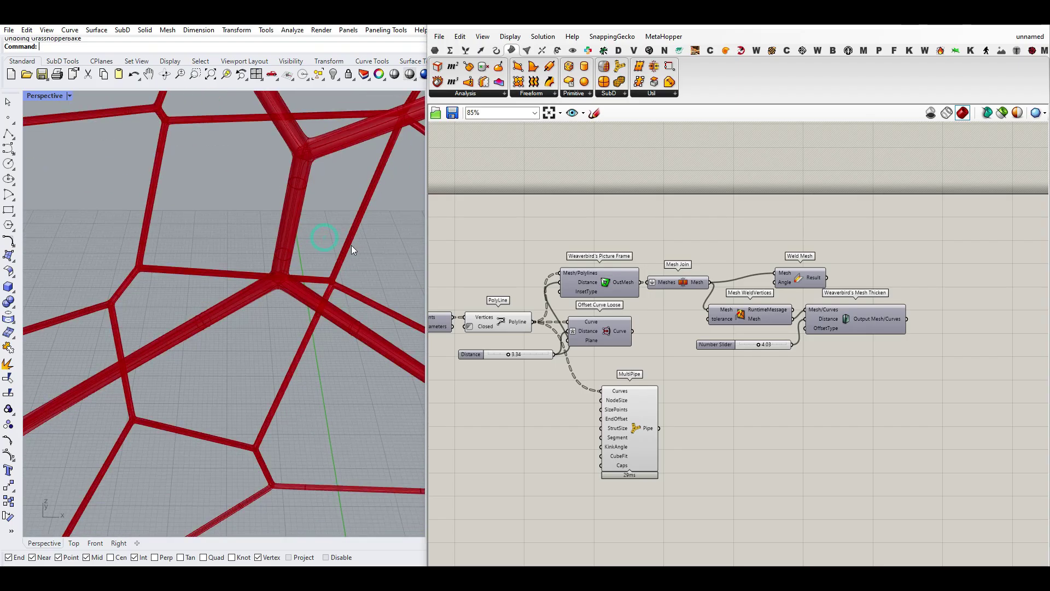
# Step: Add an Explode component fed by the PolyLine output and flatten its Segments output
pyautogui.scroll(5, 678, 389)
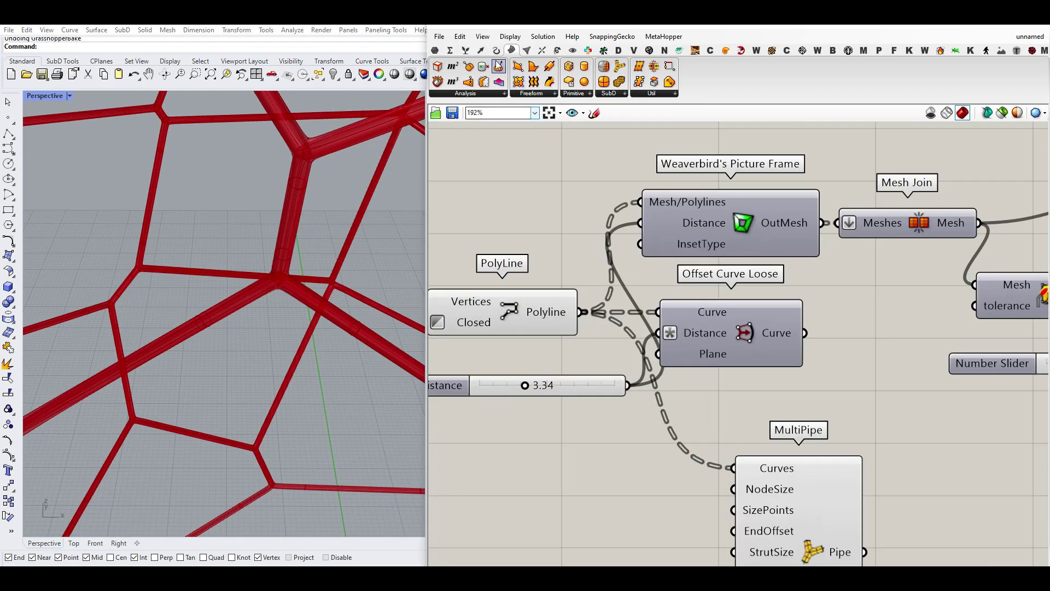
pyautogui.click(496, 50)
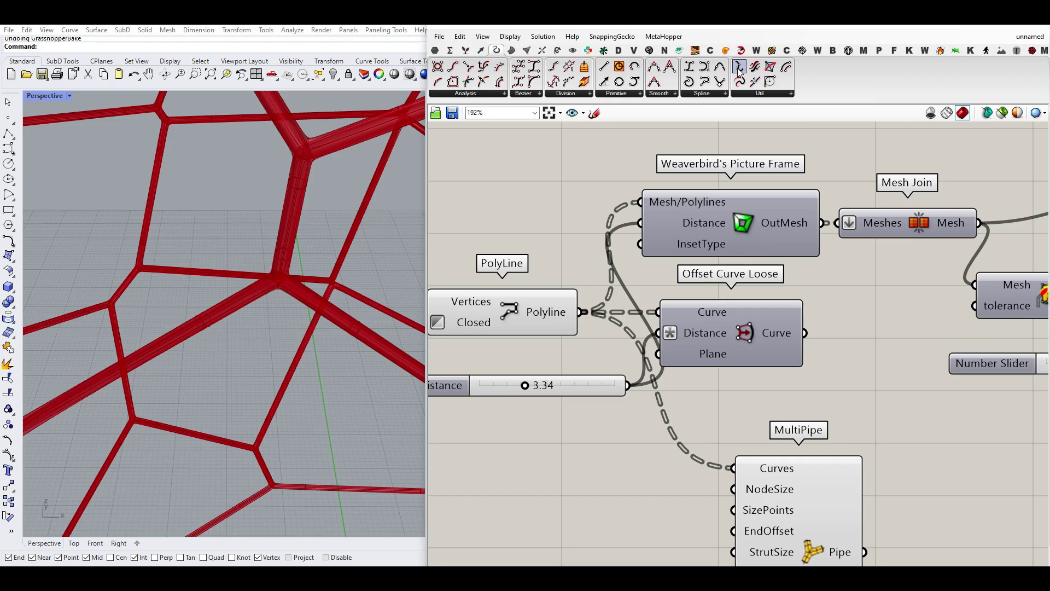
pyautogui.moveTo(632, 440); pyautogui.dragTo(632, 440)
pyautogui.moveTo(559, 434); pyautogui.dragTo(558, 433)
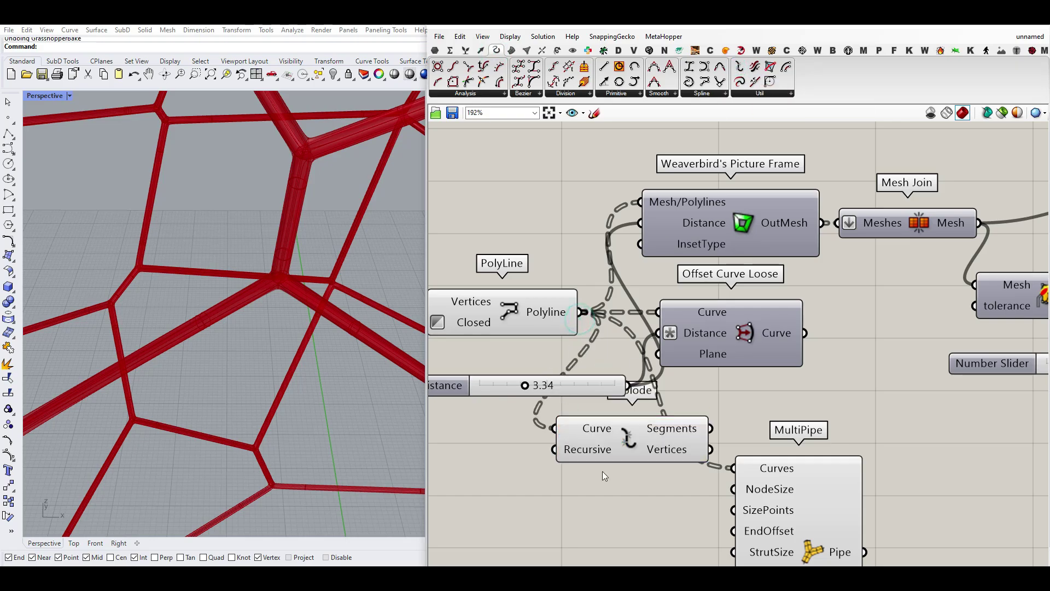
pyautogui.moveTo(613, 444); pyautogui.dragTo(604, 343, button='right')
pyautogui.moveTo(605, 330); pyautogui.dragTo(585, 420)
pyautogui.moveTo(593, 418); pyautogui.dragTo(558, 371, button='right')
pyautogui.moveTo(626, 346); pyautogui.dragTo(591, 375)
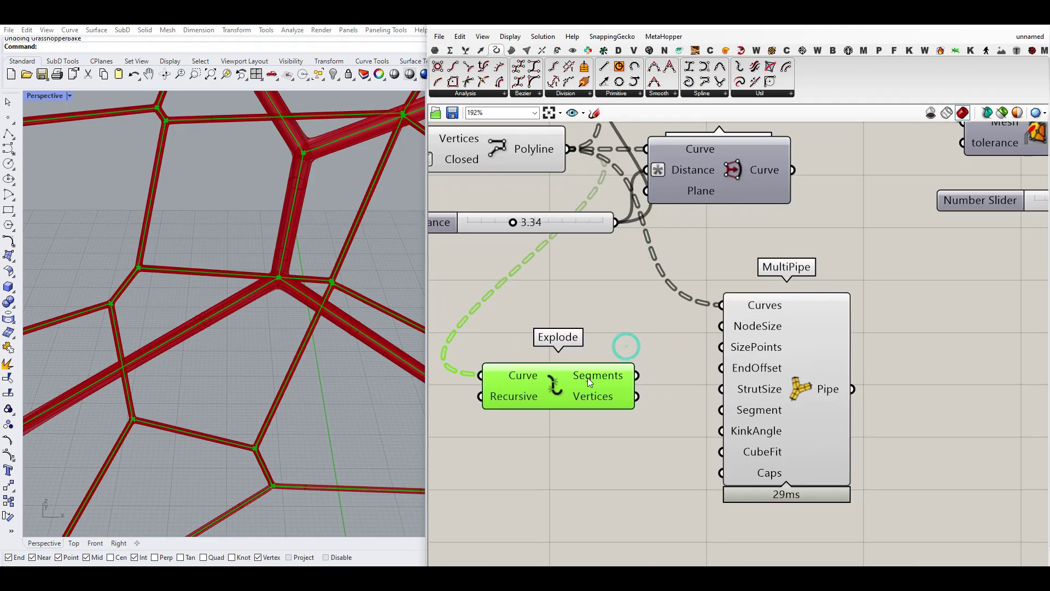
pyautogui.rightClick(590, 376)
pyautogui.click(618, 417)
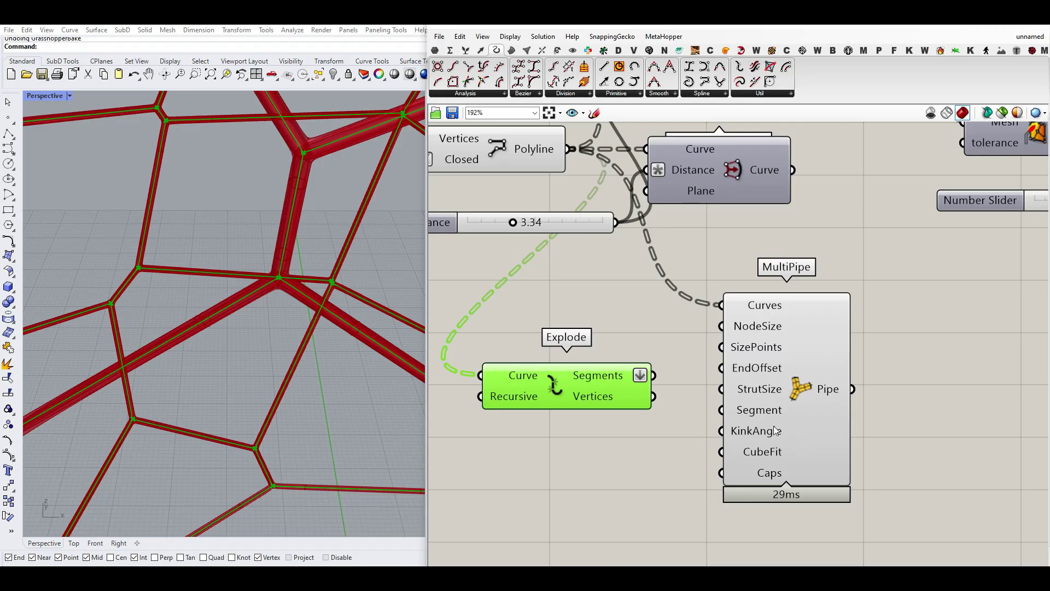
# Step: Move MultiPipe and Explode into line with each other, leaving room for a component between them
pyautogui.scroll(-3, 773, 430)
pyautogui.moveTo(787, 413); pyautogui.dragTo(876, 420)
pyautogui.moveTo(676, 403); pyautogui.dragTo(508, 455, button='right')
pyautogui.scroll(1, 500, 442)
pyautogui.moveTo(503, 438); pyautogui.dragTo(540, 409)
pyautogui.click(566, 355)
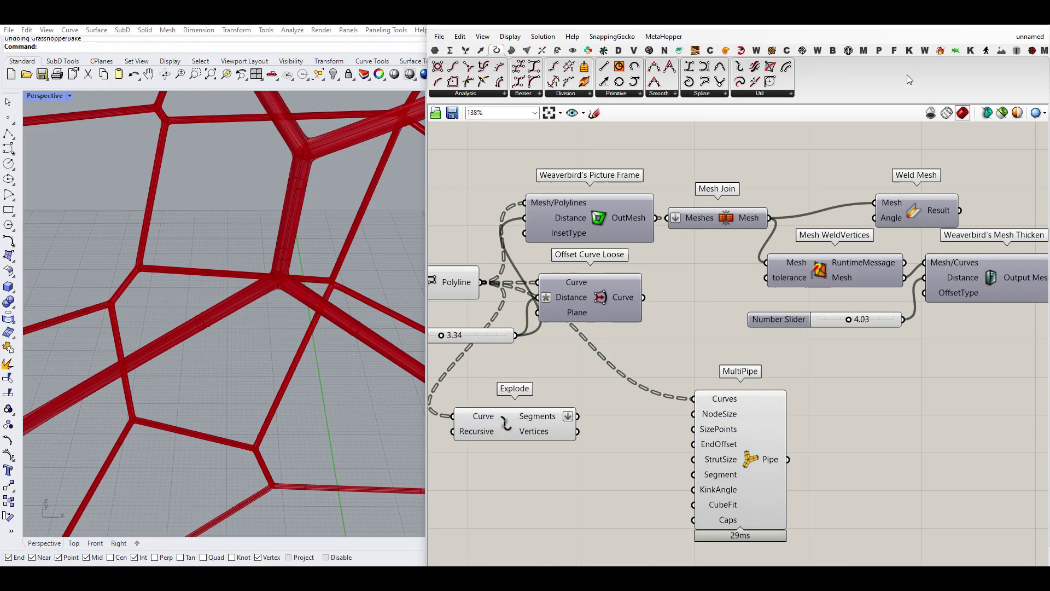
# Step: Add Kangaroo's removeDuplicateLines between Explode and MultiPipe and connect the Segments output to its lines input
pyautogui.click(909, 50)
pyautogui.click(1012, 95)
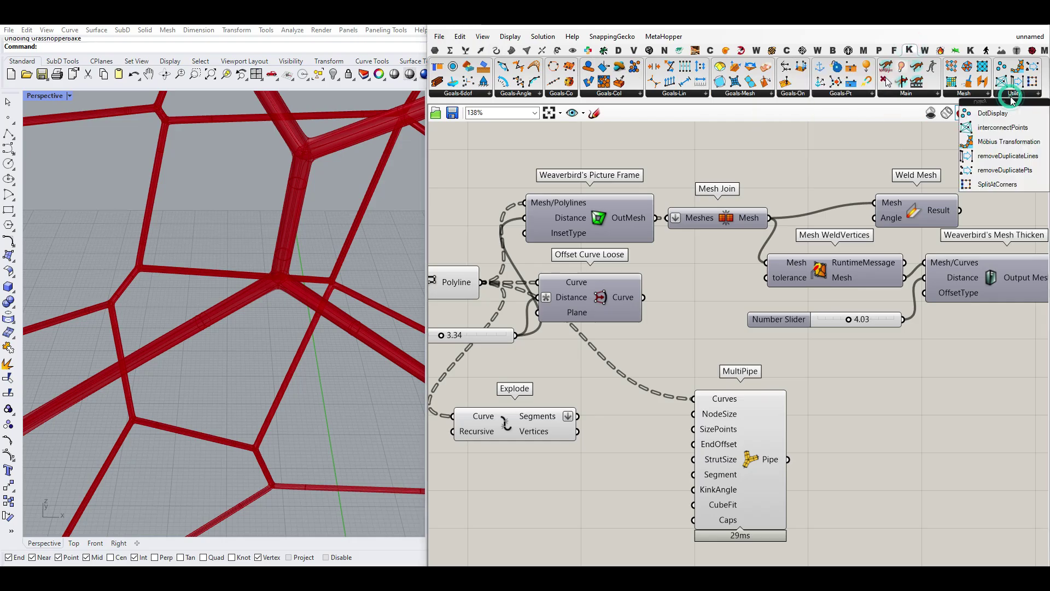
pyautogui.moveTo(1027, 155); pyautogui.dragTo(634, 438)
pyautogui.moveTo(759, 441); pyautogui.dragTo(846, 439)
pyautogui.scroll(3, 598, 464)
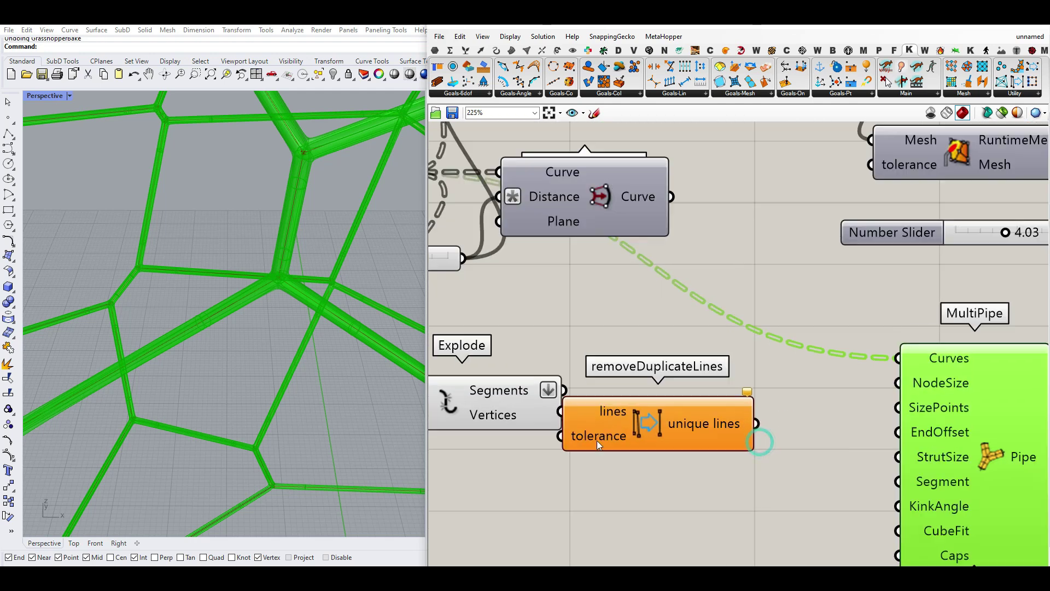
pyautogui.moveTo(616, 420); pyautogui.dragTo(637, 404)
pyautogui.moveTo(573, 395); pyautogui.dragTo(581, 393)
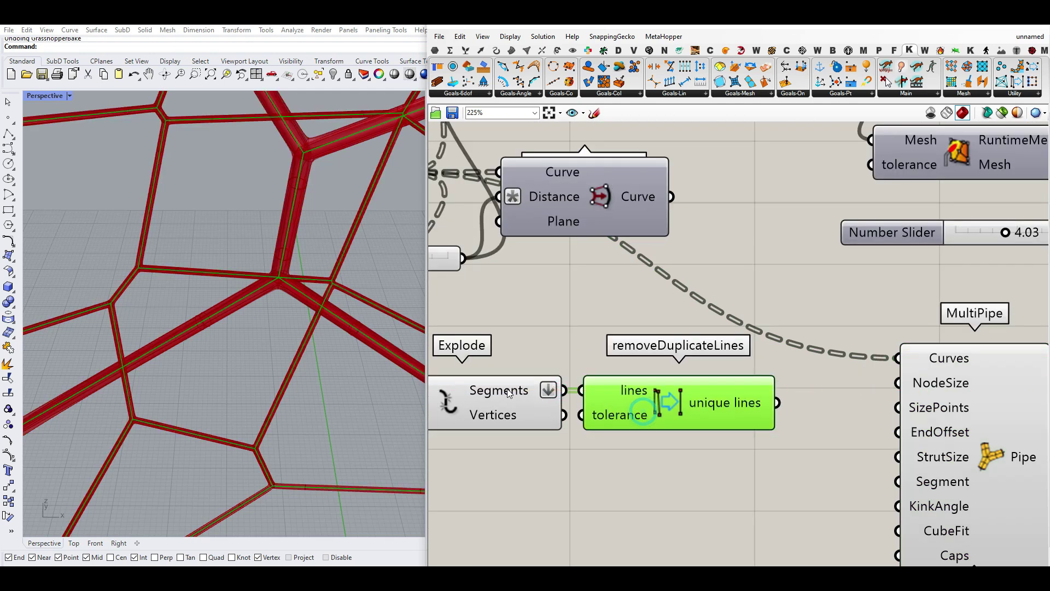
# Step: Replace MultiPipe's Curves input with the unique lines output and hide the preview of Explode and removeDuplicateLines
pyautogui.moveTo(508, 393)
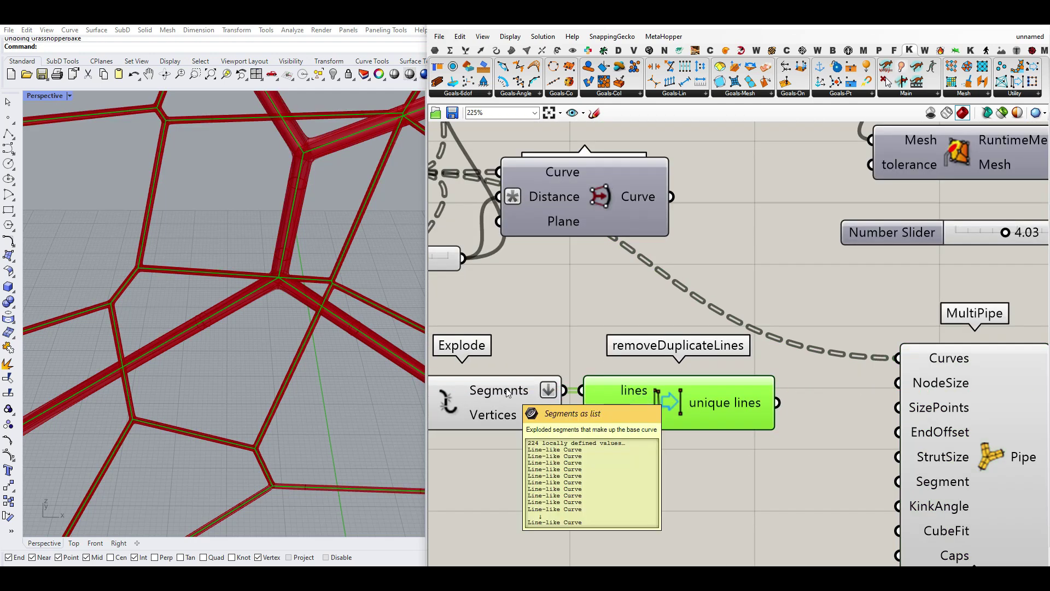
pyautogui.moveTo(725, 404)
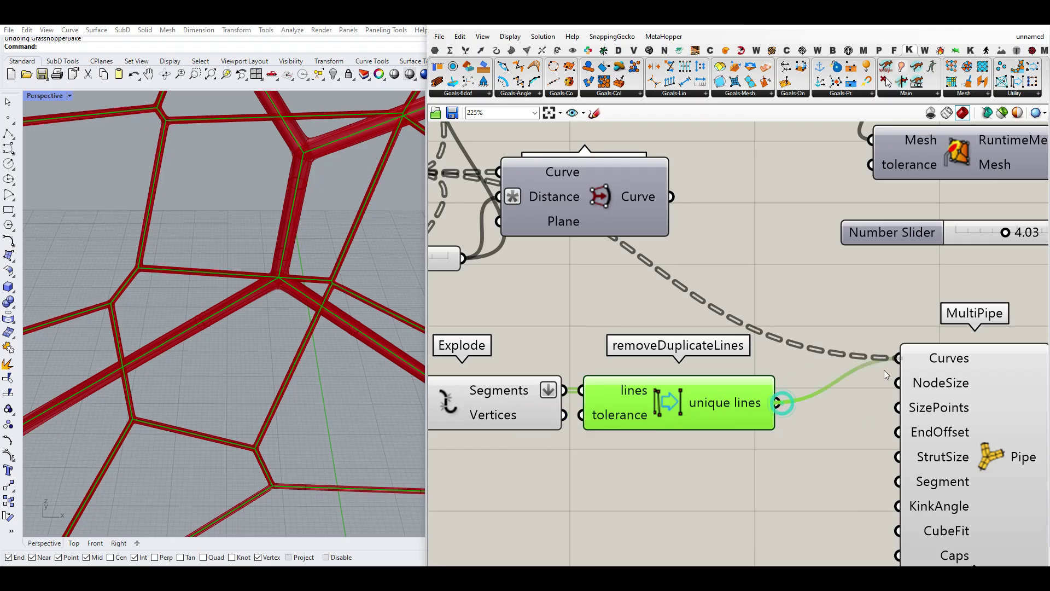
pyautogui.moveTo(883, 369); pyautogui.dragTo(895, 360)
pyautogui.moveTo(867, 424); pyautogui.dragTo(875, 425, button='right')
pyautogui.scroll(-4, 856, 408)
pyautogui.moveTo(815, 431); pyautogui.dragTo(666, 374)
pyautogui.rightClick(720, 346)
pyautogui.click(757, 365)
# Step: Add a Number Slider for MultiPipe's NodeSize input and set it to 1.91
pyautogui.scroll(3, 729, 396)
pyautogui.doubleClick(746, 417)
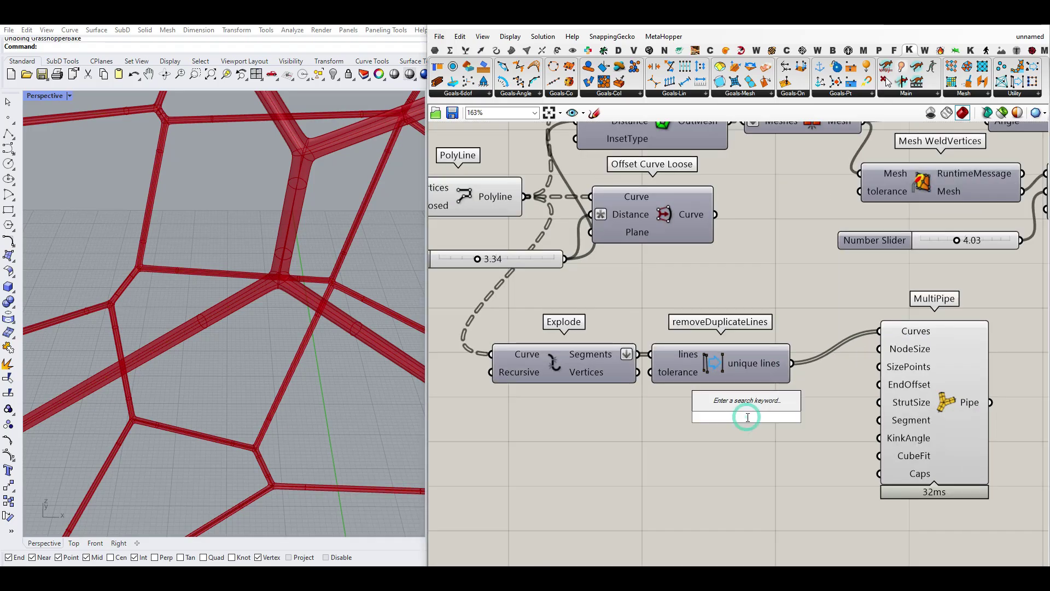
pyautogui.press('Return')
pyautogui.moveTo(839, 416); pyautogui.dragTo(873, 350)
pyautogui.scroll(-8, 219, 333)
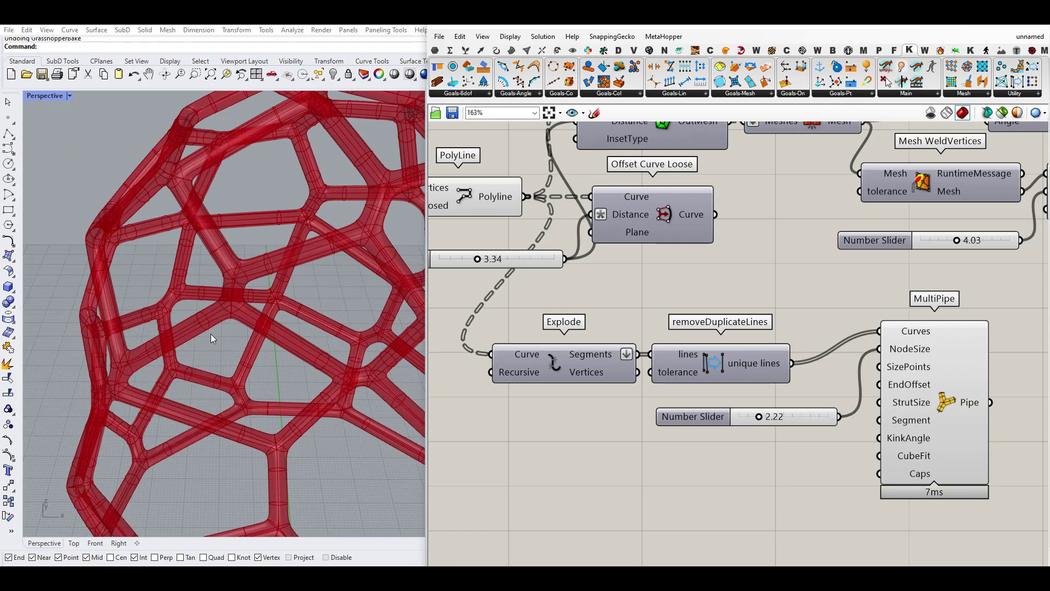
pyautogui.scroll(4, 239, 321)
pyautogui.scroll(-5, 238, 321)
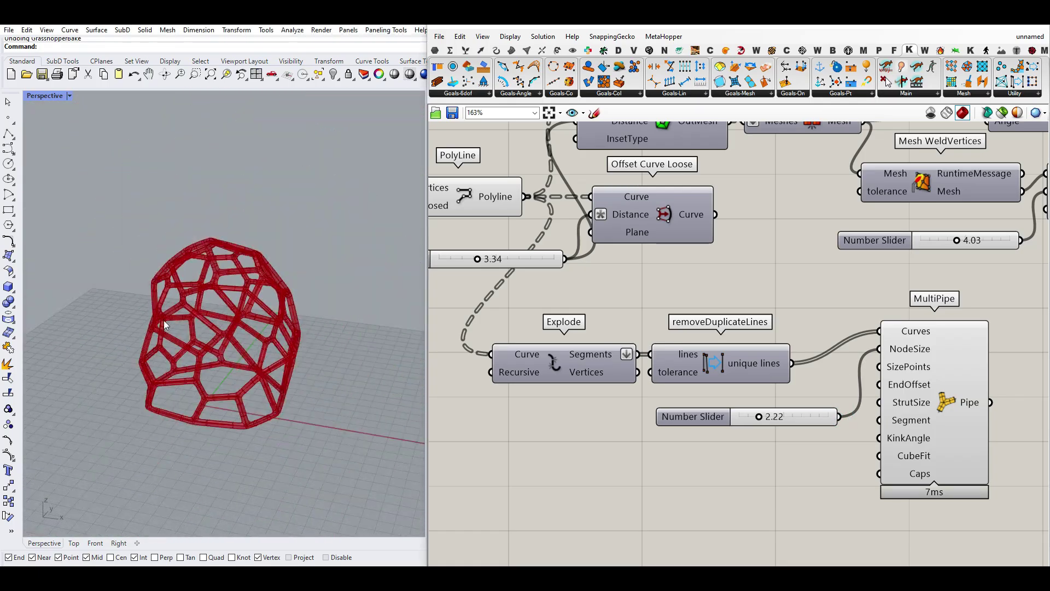
pyautogui.scroll(8, 246, 340)
pyautogui.moveTo(757, 417)
pyautogui.mouseDown()
pyautogui.moveTo(790, 418)
pyautogui.moveTo(756, 418)
pyautogui.mouseUp()
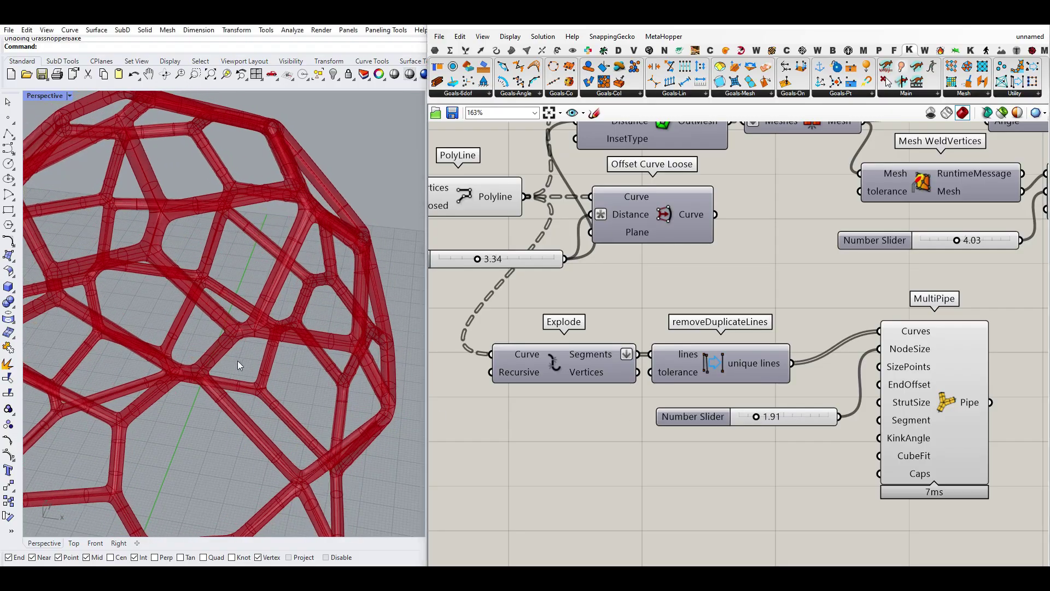
# Step: Bake the MultiPipe result with the default attributes
pyautogui.moveTo(238, 365); pyautogui.dragTo(290, 321, button='right')
pyautogui.moveTo(896, 424); pyautogui.dragTo(663, 364, button='right')
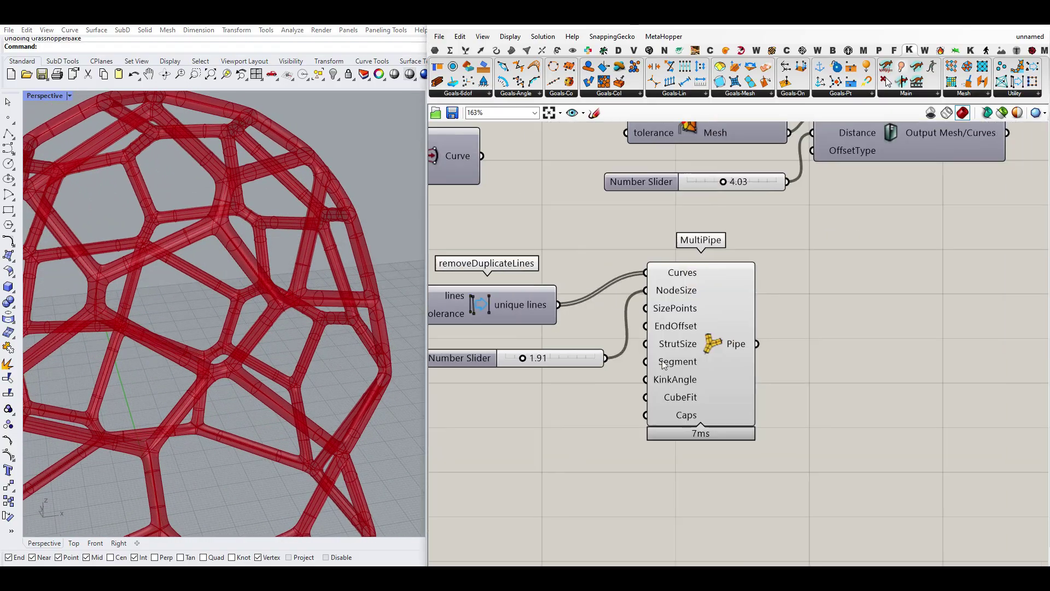
pyautogui.rightClick(738, 335)
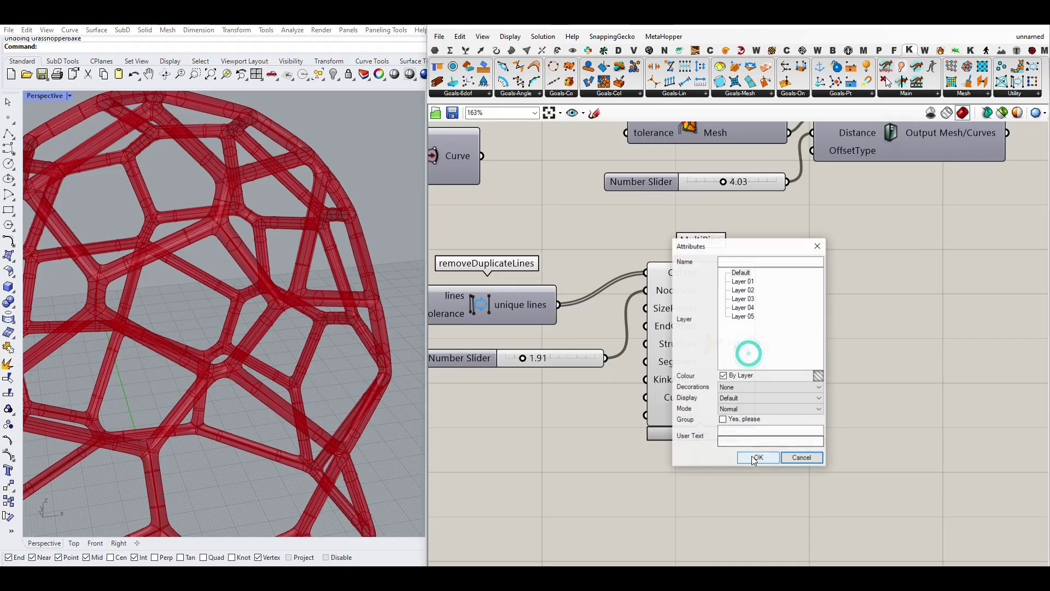
pyautogui.click(750, 456)
# Step: Examine the baked MultiPipe frame and its branching joints from several sides
pyautogui.scroll(-7, 274, 377)
pyautogui.scroll(7, 246, 339)
pyautogui.moveTo(241, 312); pyautogui.dragTo(367, 353, button='right')
pyautogui.scroll(-5, 230, 336)
pyautogui.scroll(6, 149, 377)
pyautogui.moveTo(149, 378); pyautogui.dragTo(328, 334, button='right')
pyautogui.moveTo(229, 350); pyautogui.dragTo(279, 352, button='right')
pyautogui.scroll(-5, 274, 339)
pyautogui.moveTo(241, 309); pyautogui.dragTo(346, 269, button='right')
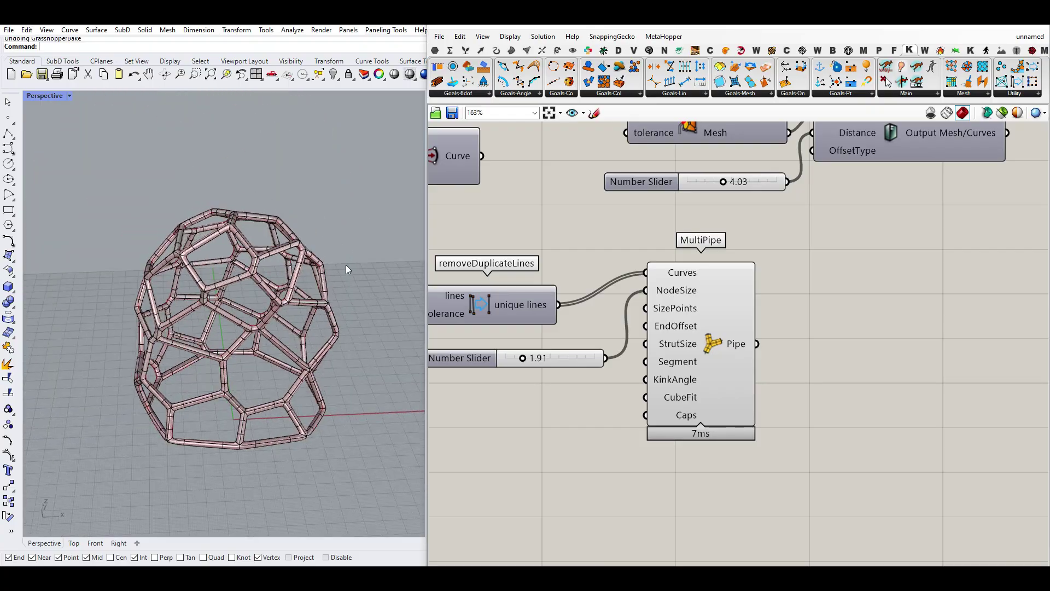
pyautogui.scroll(5, 222, 329)
pyautogui.moveTo(192, 326); pyautogui.dragTo(234, 400, button='right')
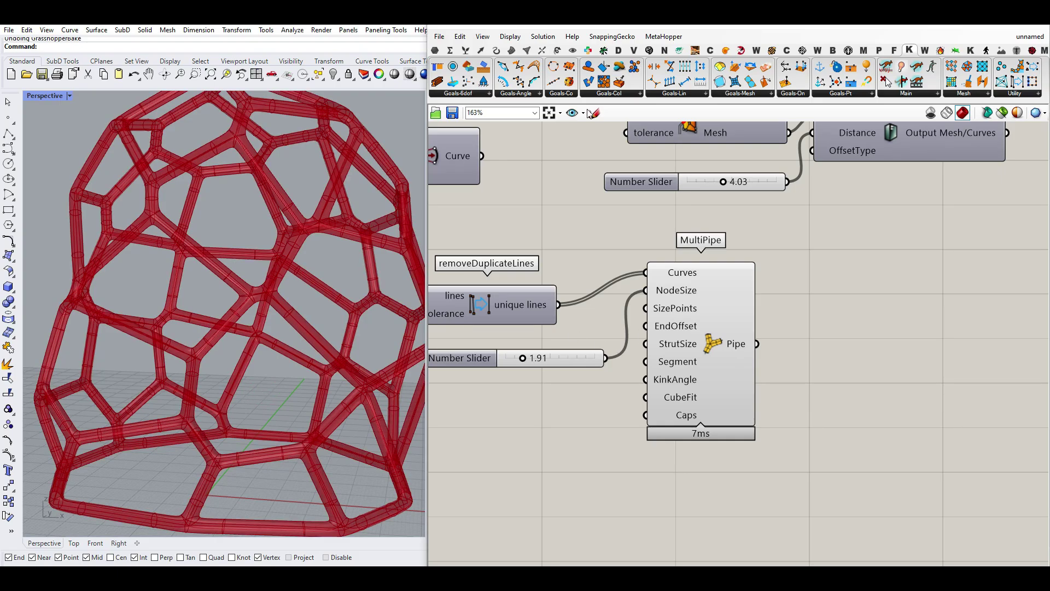
# Step: Add a Custom Preview component and connect MultiPipe's Pipe output to its Geometry input
pyautogui.moveTo(693, 312); pyautogui.dragTo(708, 348)
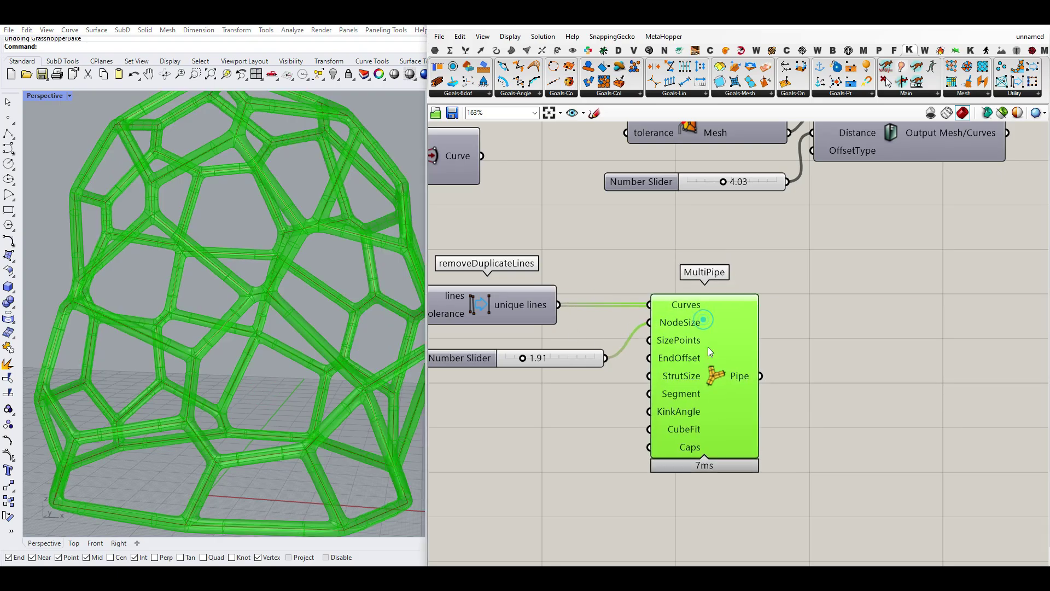
pyautogui.click(573, 50)
pyautogui.moveTo(760, 83); pyautogui.dragTo(821, 424)
pyautogui.moveTo(759, 376); pyautogui.dragTo(780, 416)
pyautogui.moveTo(827, 470); pyautogui.dragTo(780, 415, button='right')
pyautogui.moveTo(776, 380); pyautogui.dragTo(824, 432)
pyautogui.click(601, 469)
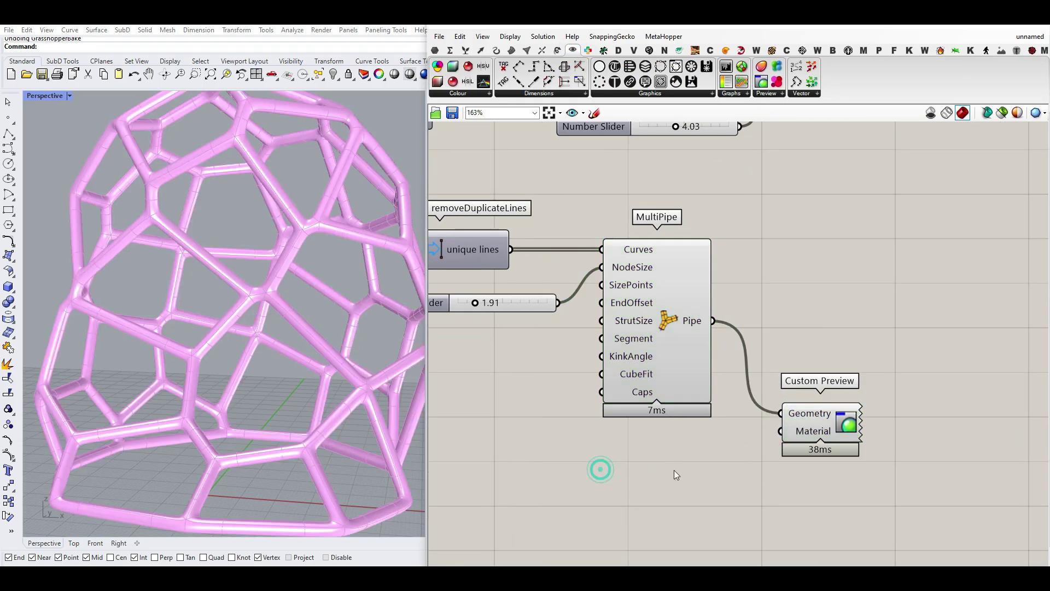
pyautogui.doubleClick(684, 447)
pyautogui.click(582, 465)
# Step: Switch the Perspective viewport to the Rendered display mode and bring the whole pipe frame into view
pyautogui.scroll(-6, 328, 306)
pyautogui.moveTo(328, 306); pyautogui.dragTo(361, 328, button='right')
pyautogui.moveTo(620, 355); pyautogui.dragTo(717, 371, button='right')
pyautogui.scroll(-3, 718, 374)
pyautogui.click(51, 95)
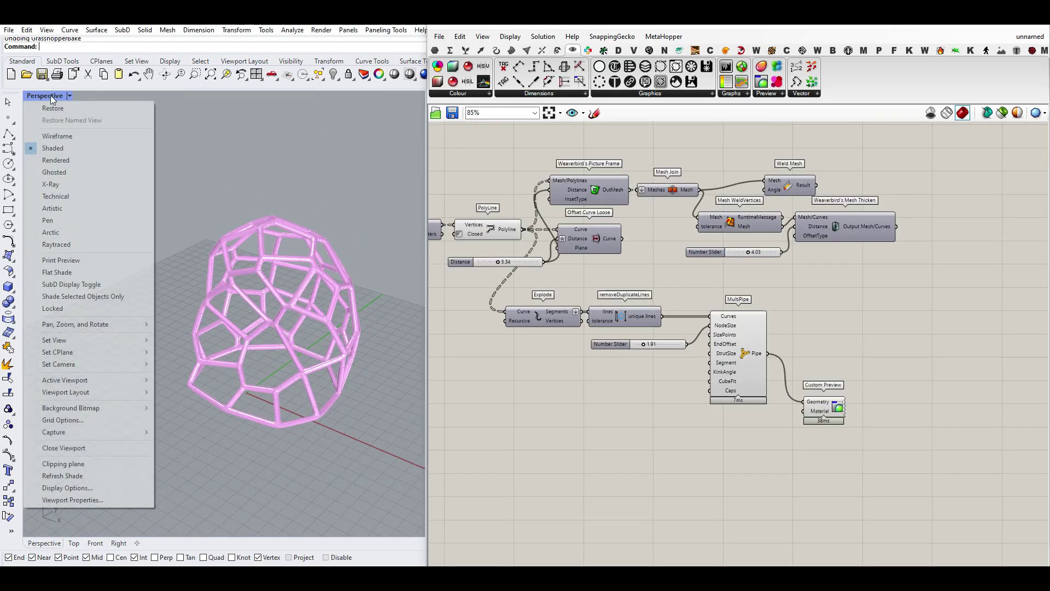
pyautogui.click(58, 158)
pyautogui.scroll(3, 250, 337)
pyautogui.scroll(-3, 250, 338)
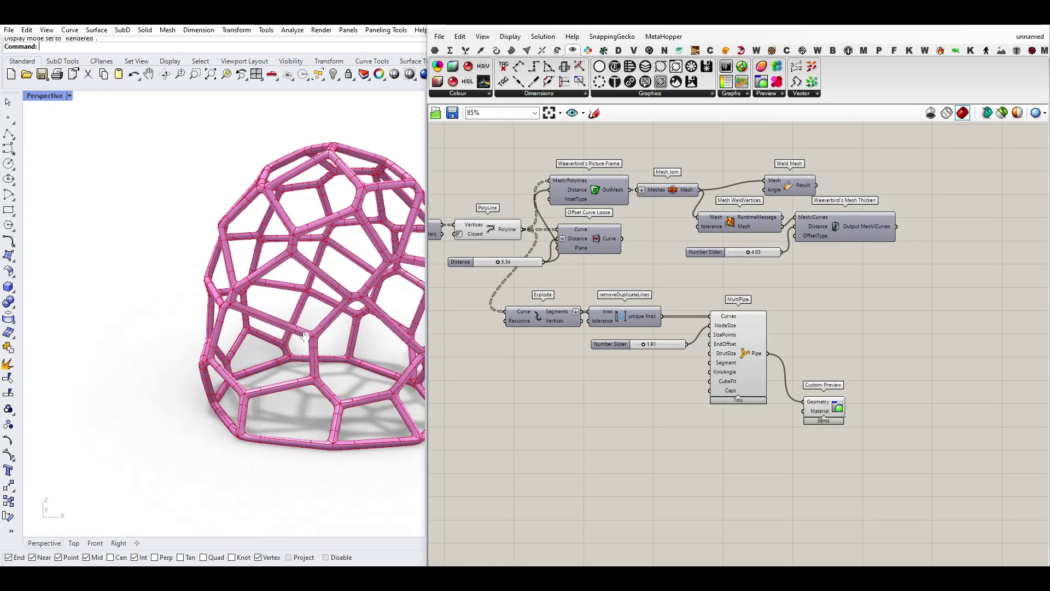
# Step: Set Populate Geometry's Count slider to 54 and its Seed slider to 406
pyautogui.scroll(-5, 563, 364)
pyautogui.scroll(6, 540, 342)
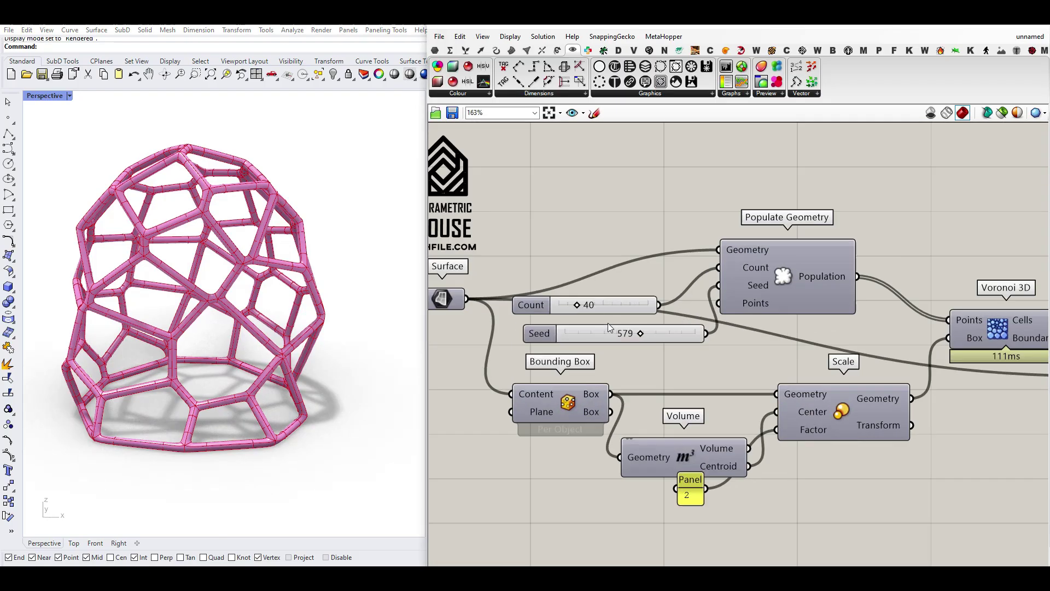
pyautogui.moveTo(570, 301); pyautogui.dragTo(585, 303)
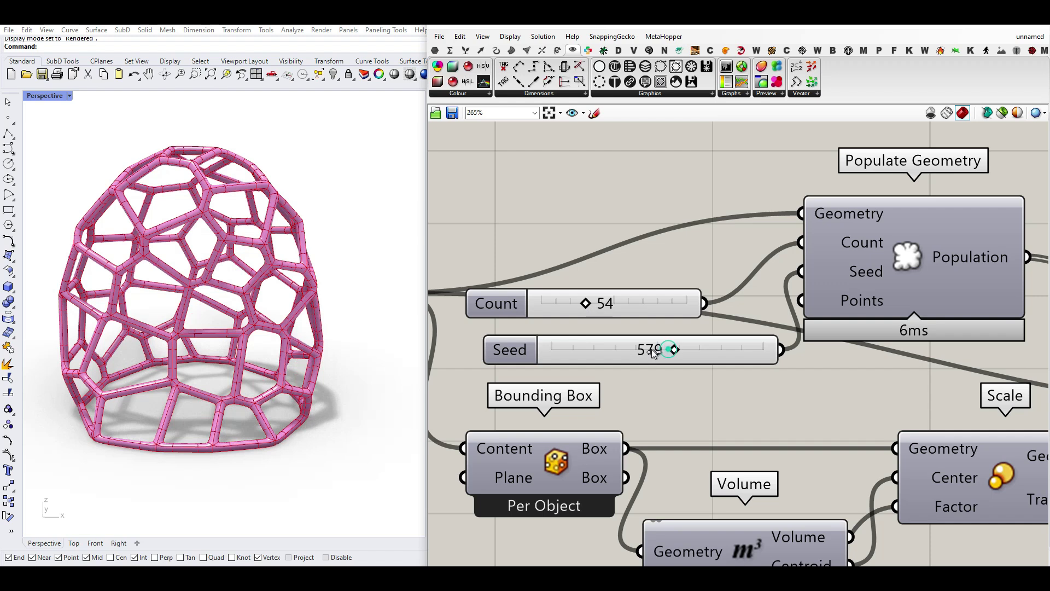
pyautogui.moveTo(673, 349); pyautogui.dragTo(637, 350)
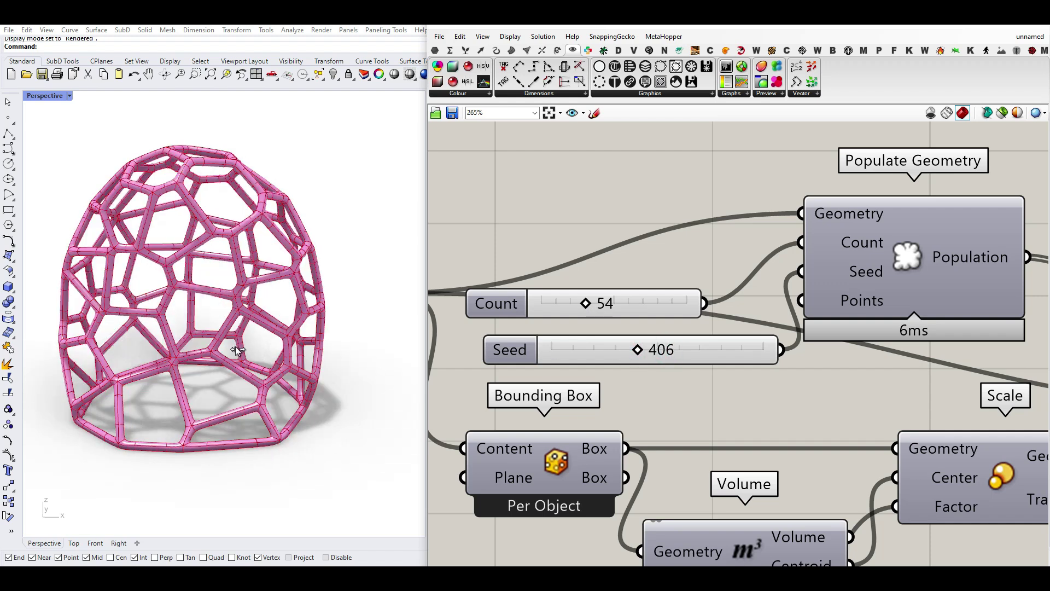
pyautogui.moveTo(242, 397); pyautogui.dragTo(331, 405, button='right')
# Step: Rename the Number Slider that feeds MultiPipe's NodeSize as Radius
pyautogui.scroll(-5, 505, 361)
pyautogui.moveTo(930, 402); pyautogui.dragTo(626, 369, button='right')
pyautogui.scroll(3, 911, 381)
pyautogui.moveTo(776, 378); pyautogui.dragTo(824, 413, button='right')
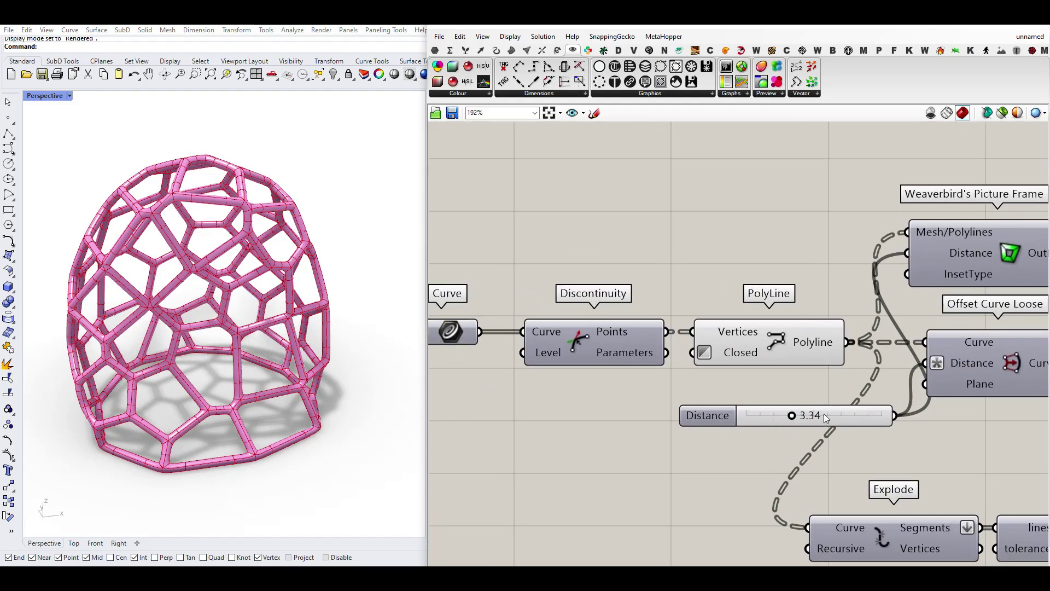
pyautogui.scroll(2, 845, 416)
pyautogui.click(846, 415)
pyautogui.scroll(-4, 754, 388)
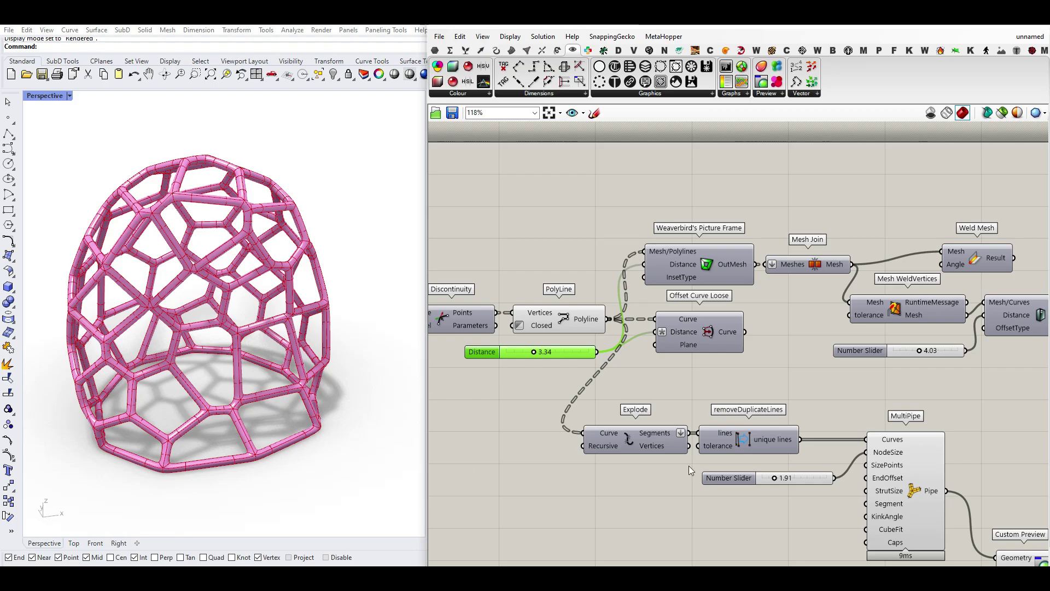
pyautogui.scroll(3, 759, 444)
pyautogui.rightClick(751, 453)
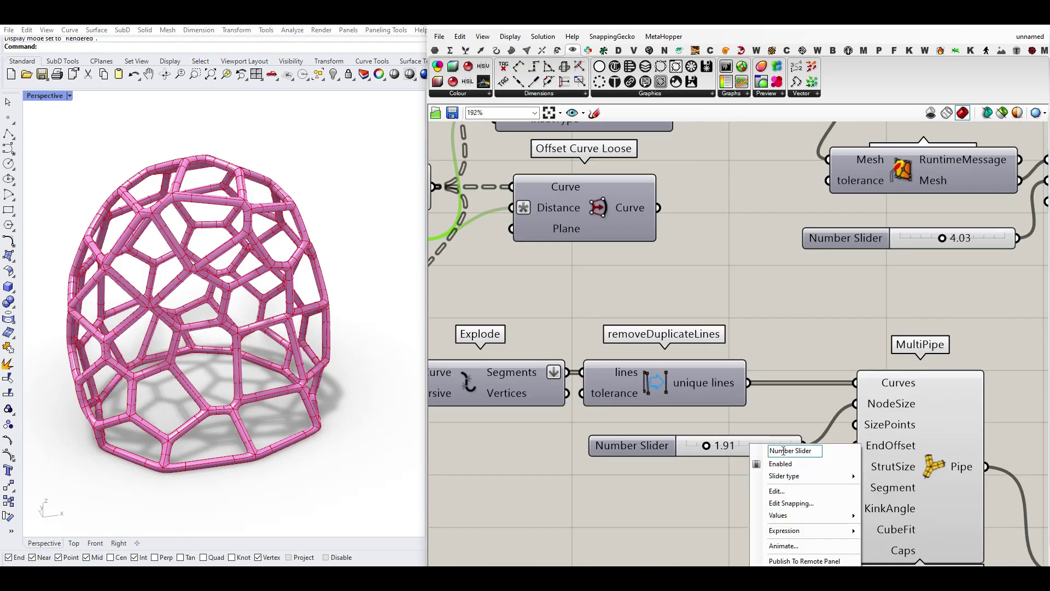
pyautogui.write('Radius')
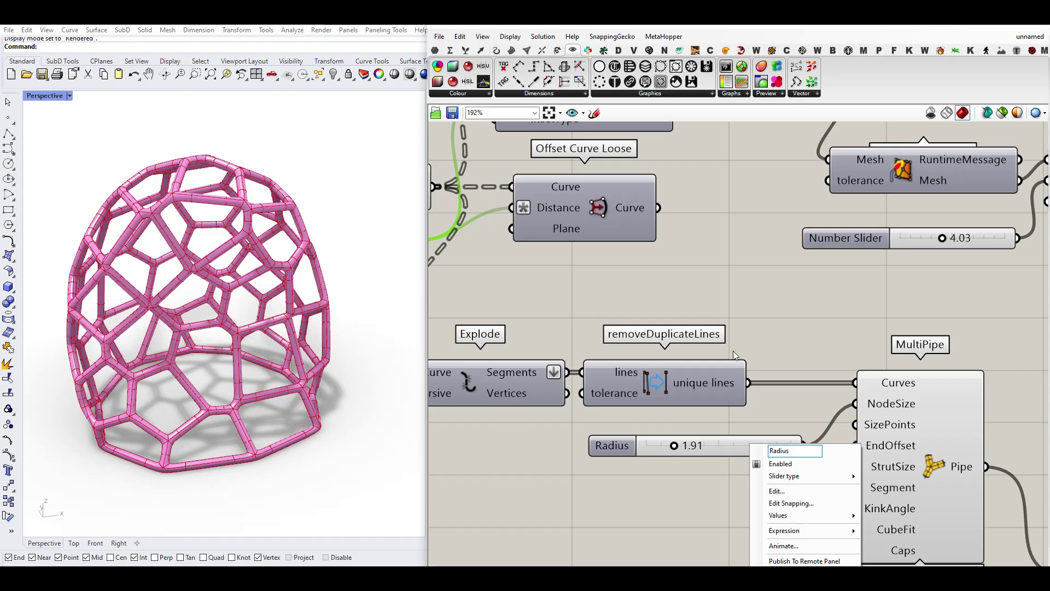
pyautogui.click(736, 341)
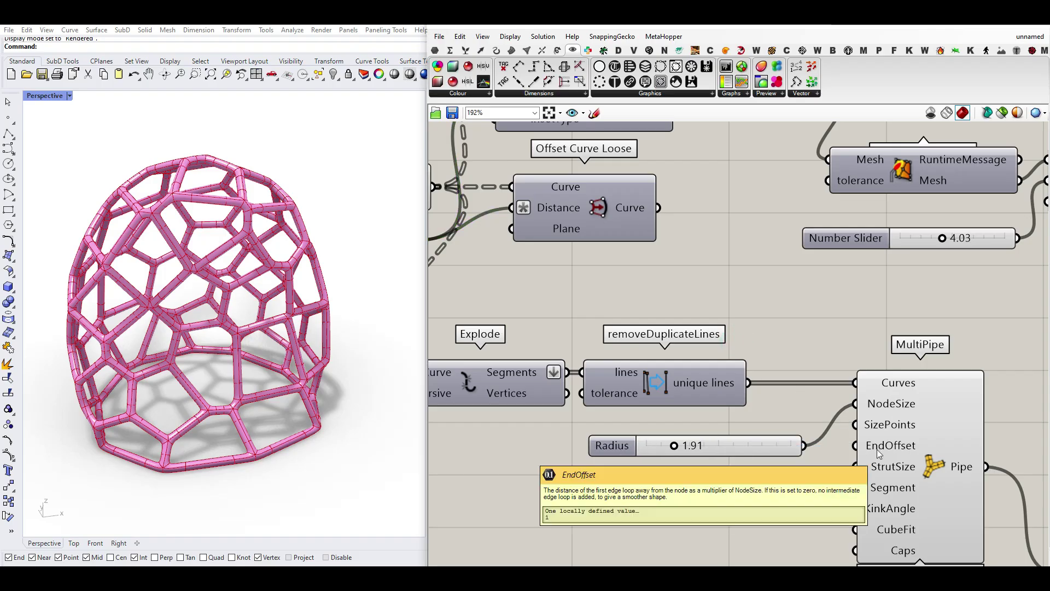
# Step: Add a Panel containing 0 and connect it to MultiPipe's EndOffset input
pyautogui.doubleClick(711, 482)
pyautogui.write('panel')
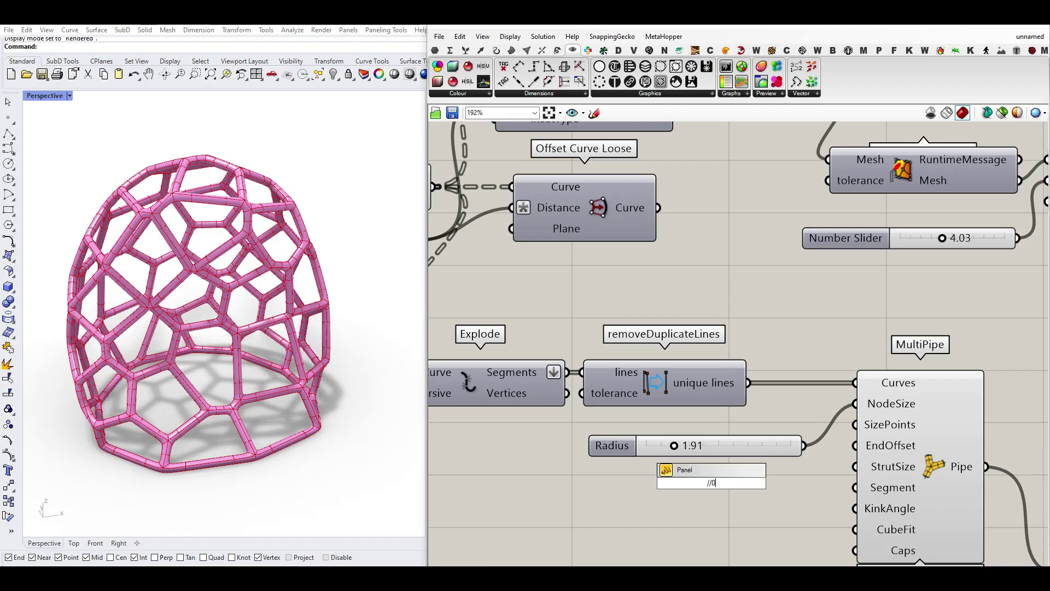
pyautogui.press('Return')
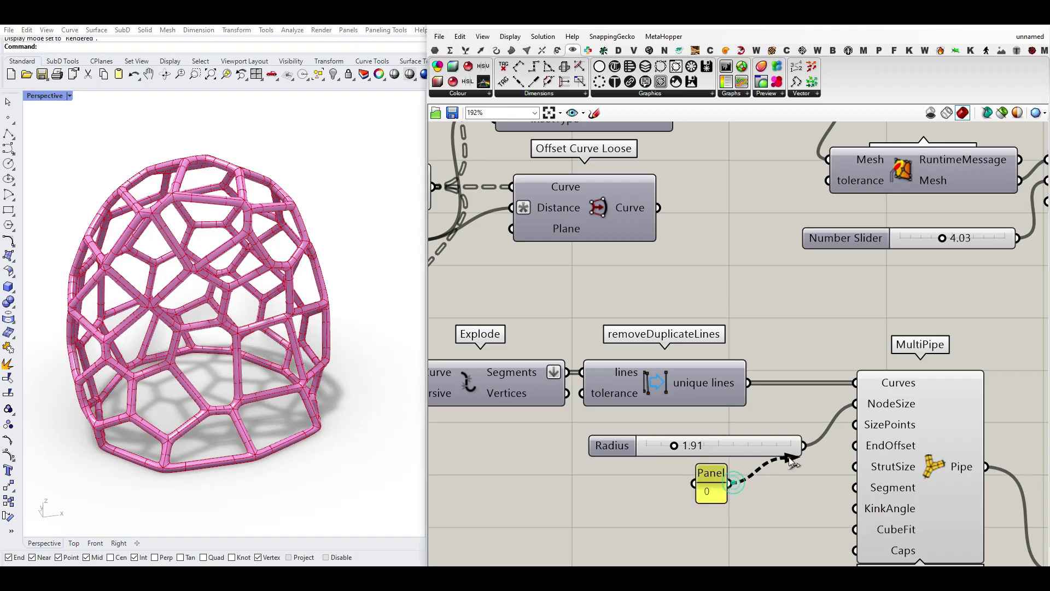
pyautogui.moveTo(846, 454); pyautogui.dragTo(854, 445)
pyautogui.moveTo(321, 437); pyautogui.dragTo(250, 389, button='right')
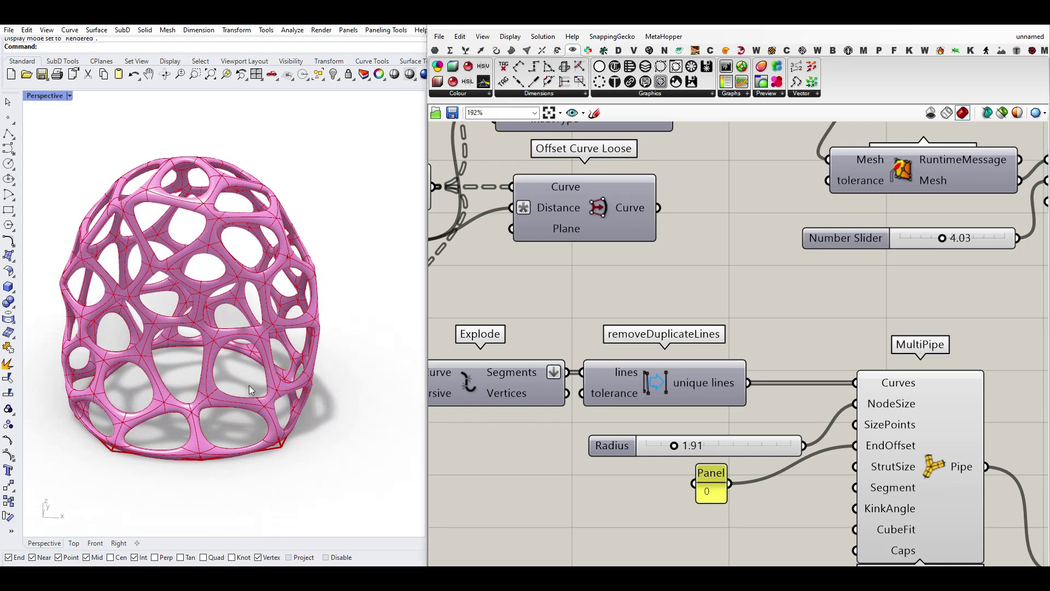
# Step: Change the EndOffset panel's value to 1
pyautogui.doubleClick(721, 495)
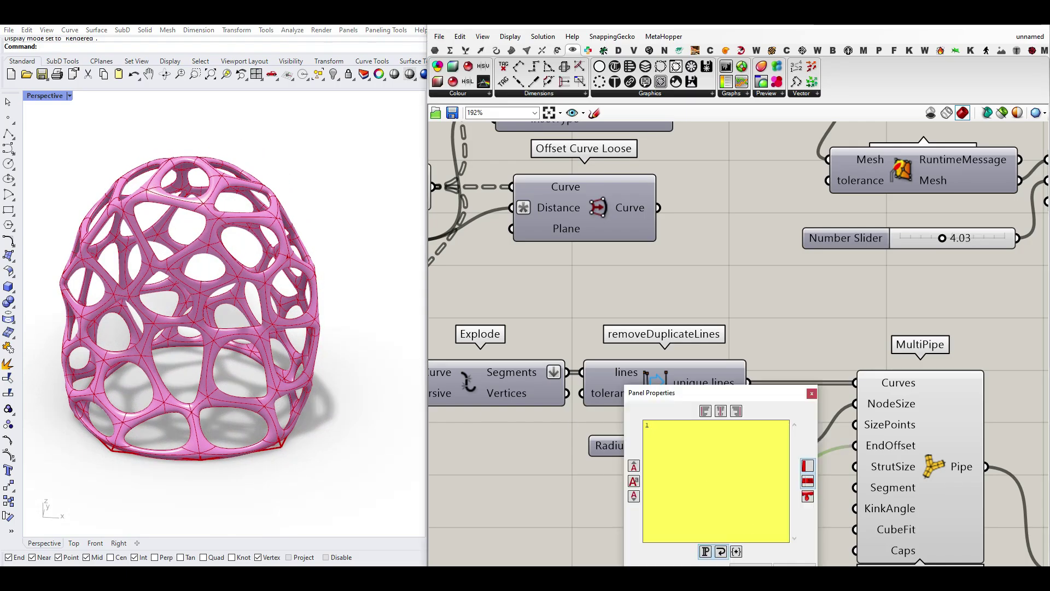
pyautogui.click(750, 564)
pyautogui.moveTo(262, 361); pyautogui.dragTo(356, 353, button='right')
# Step: Replace the EndOffset panel with a Boolean Toggle and place it below the Radius slider
pyautogui.click(677, 527)
pyautogui.doubleClick(678, 531)
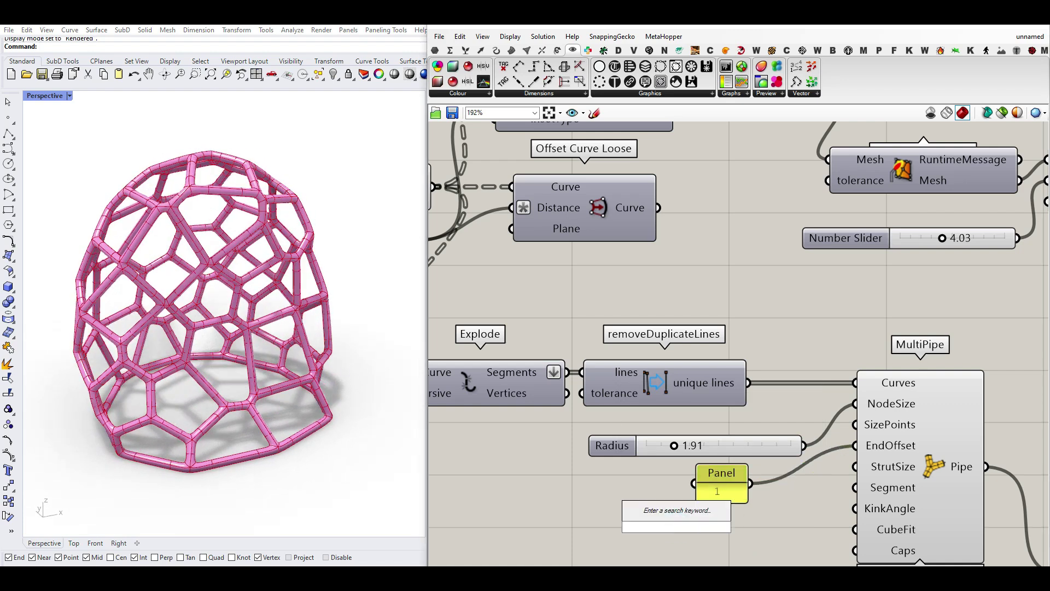
pyautogui.write('tog')
pyautogui.click(663, 485)
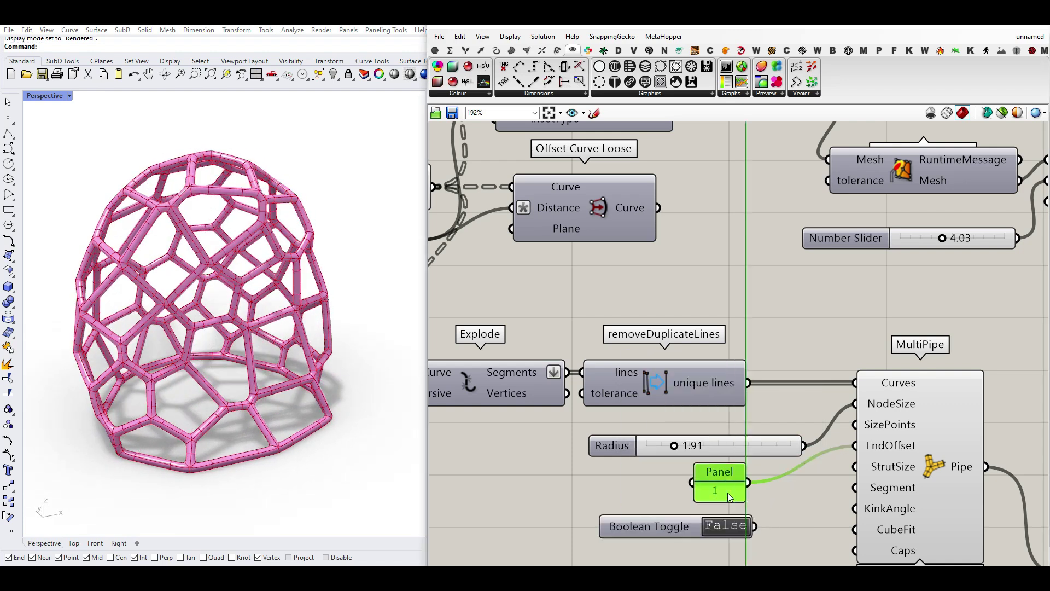
pyautogui.moveTo(825, 451); pyautogui.dragTo(850, 464)
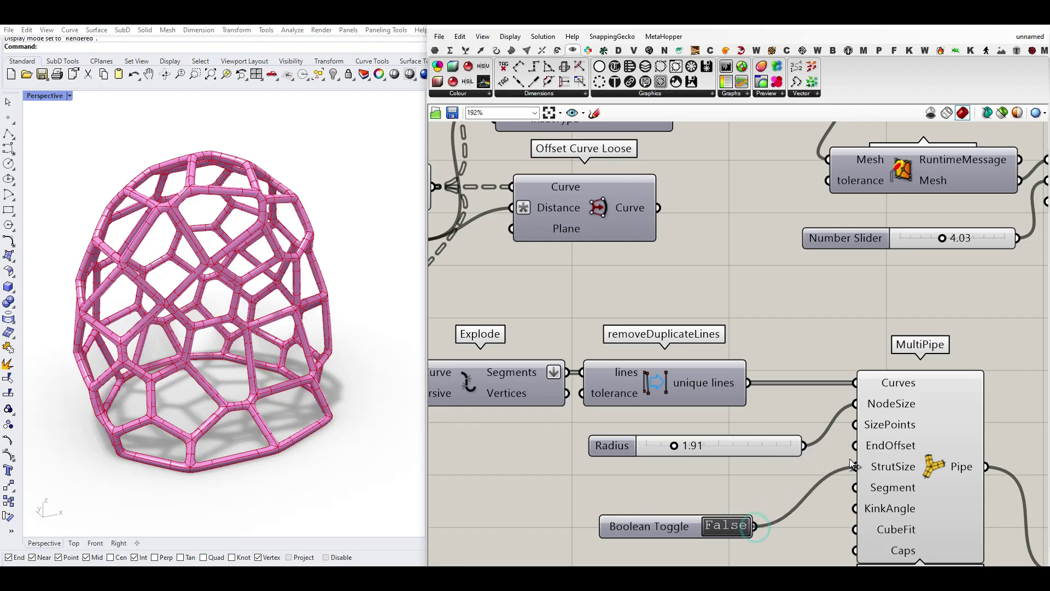
pyautogui.moveTo(706, 528); pyautogui.dragTo(764, 480)
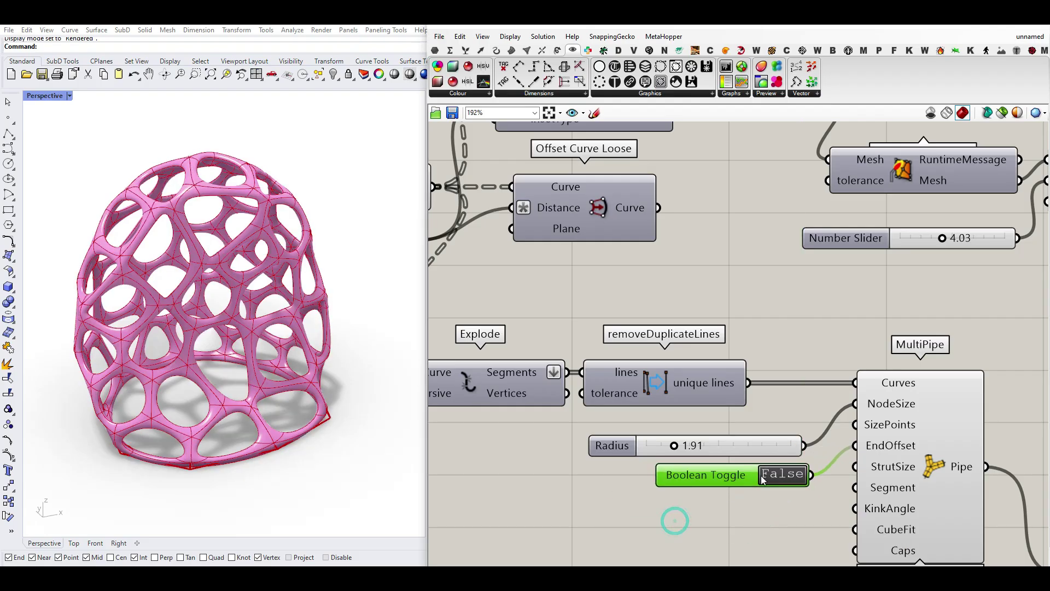
# Step: Compare the frame's joints with the EndOffset toggle at True and False, and leave it at True
pyautogui.click(794, 480)
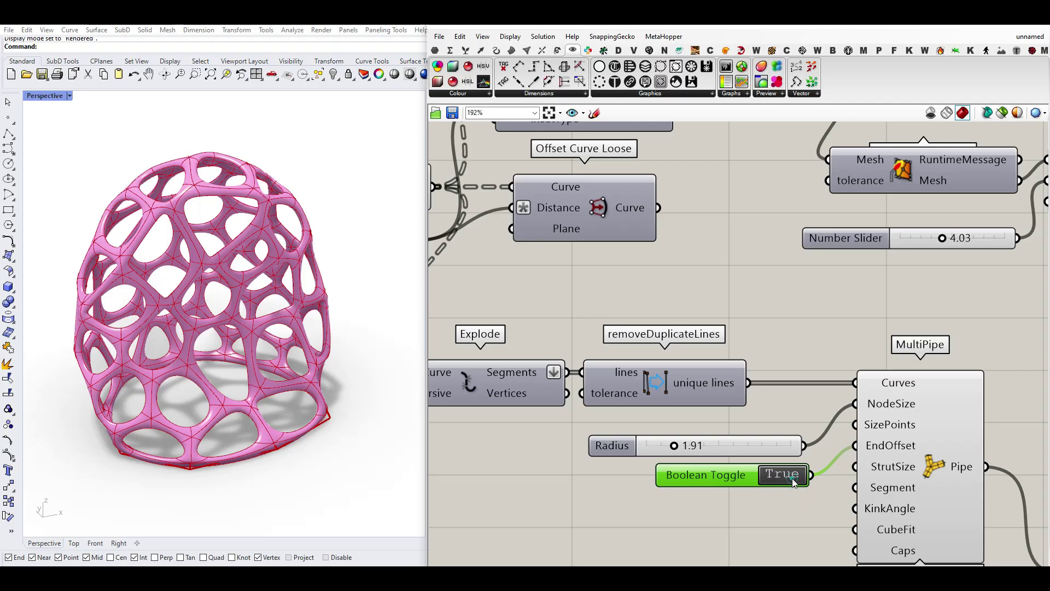
pyautogui.click(792, 479)
pyautogui.moveTo(201, 464); pyautogui.dragTo(157, 441, button='right')
pyautogui.scroll(6, 158, 440)
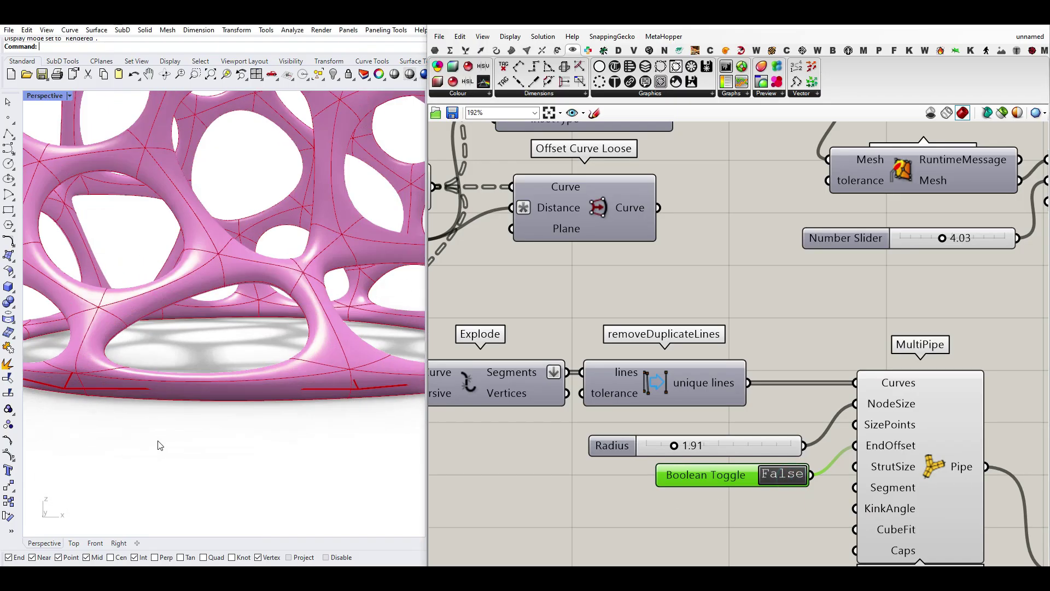
pyautogui.scroll(-5, 195, 438)
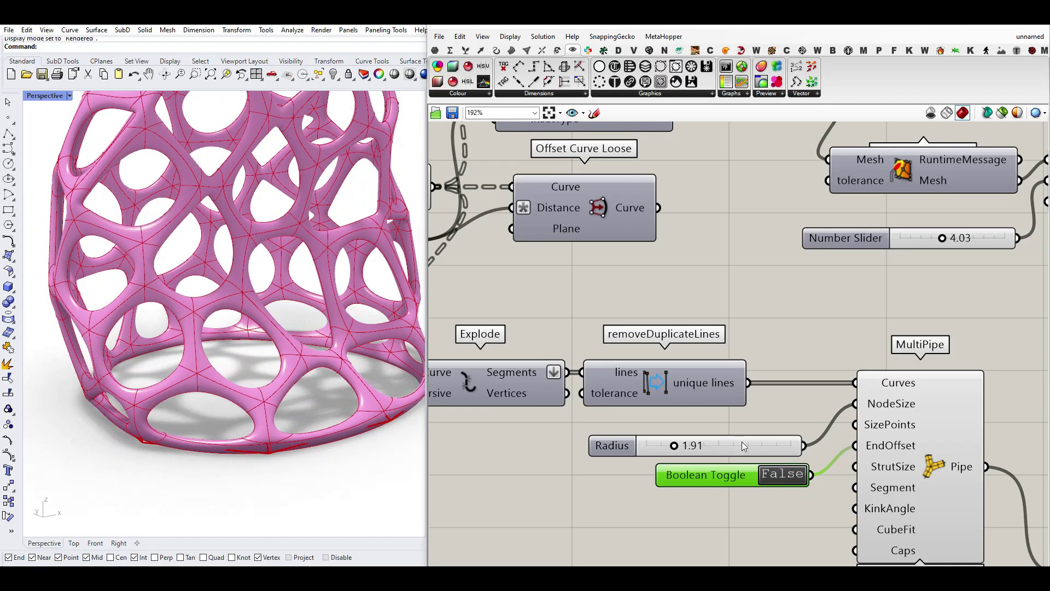
pyautogui.click(782, 474)
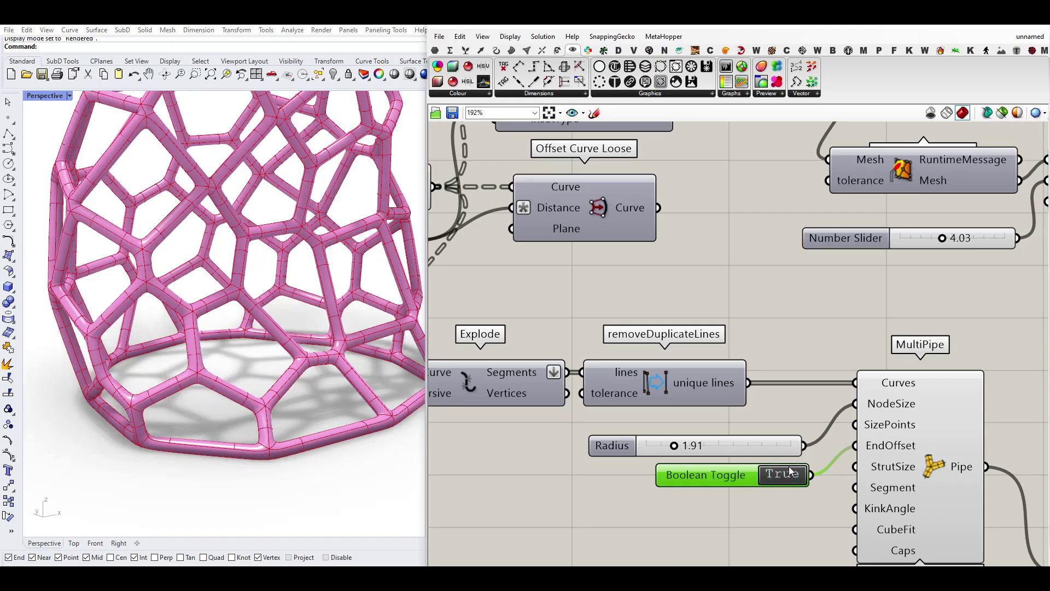
# Step: Add a Number Slider ranging from 0.1 to 2.00 and connect it to MultiPipe's StrutSize input
pyautogui.moveTo(891, 473)
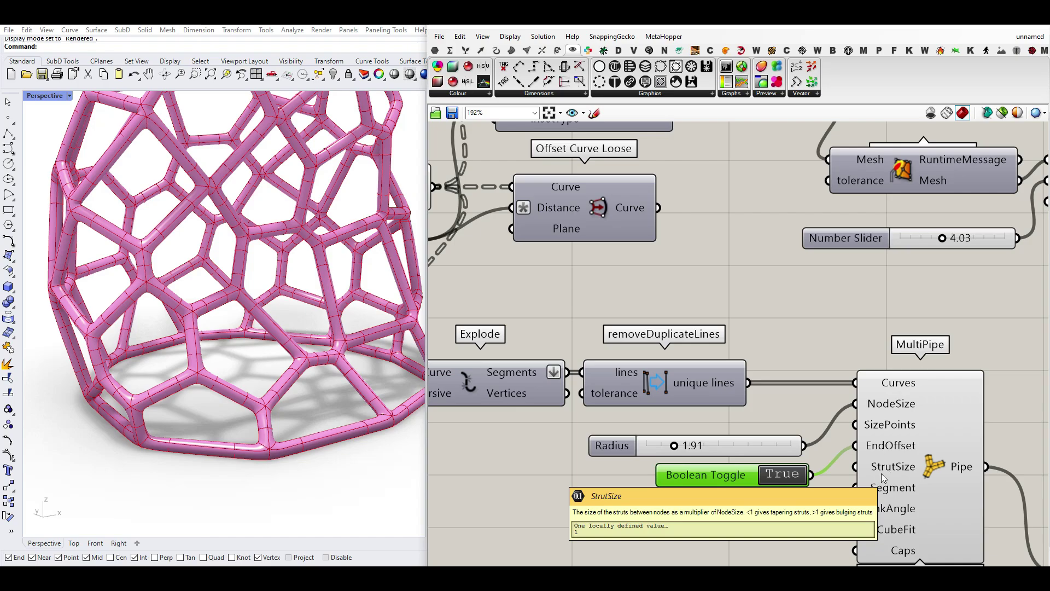
pyautogui.doubleClick(639, 507)
pyautogui.write('0.1.2.00')
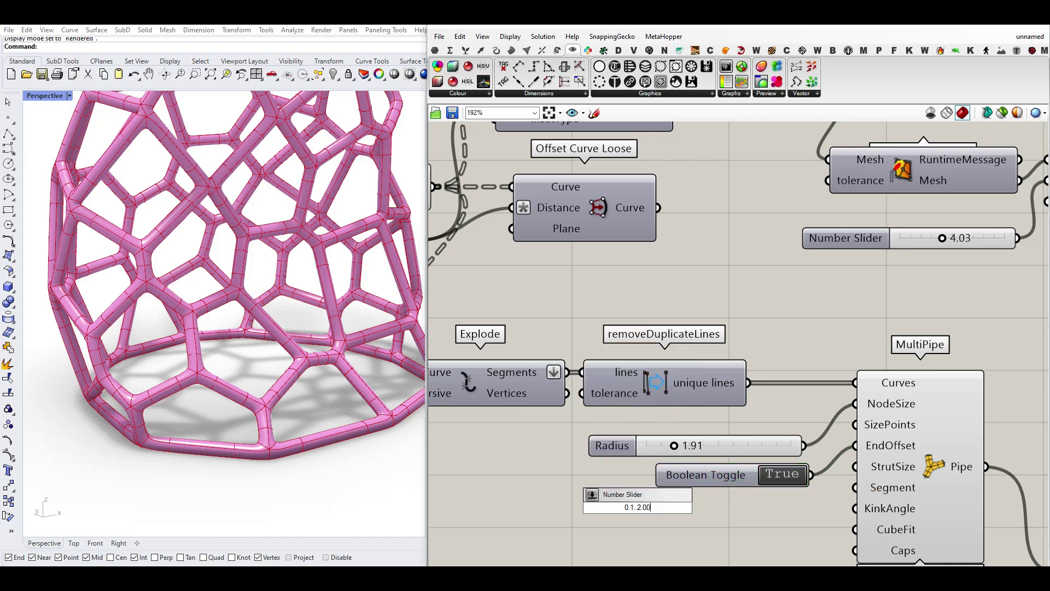
pyautogui.press('Return')
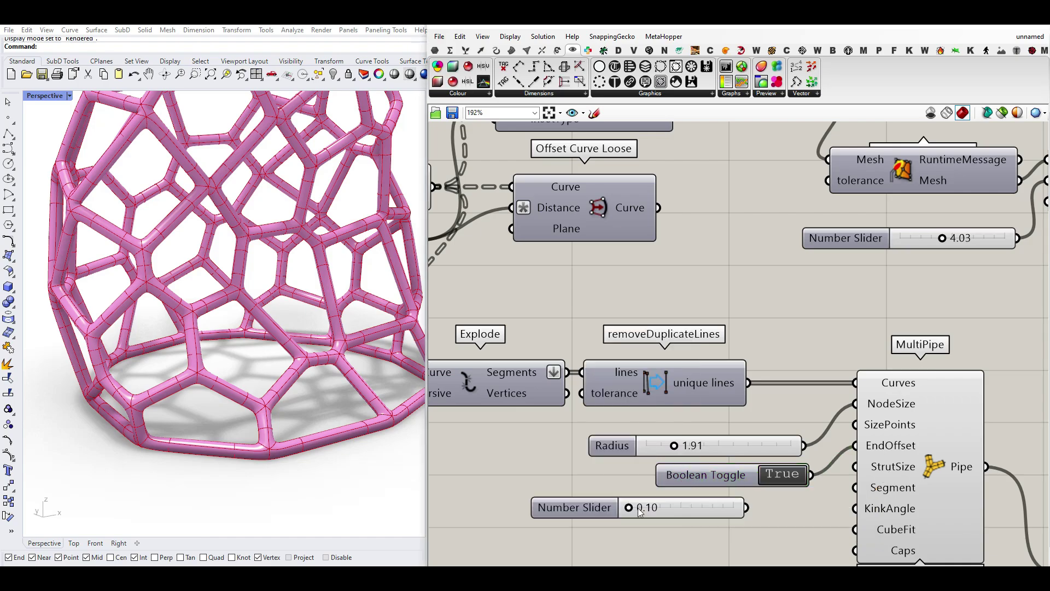
pyautogui.moveTo(845, 468); pyautogui.dragTo(848, 467)
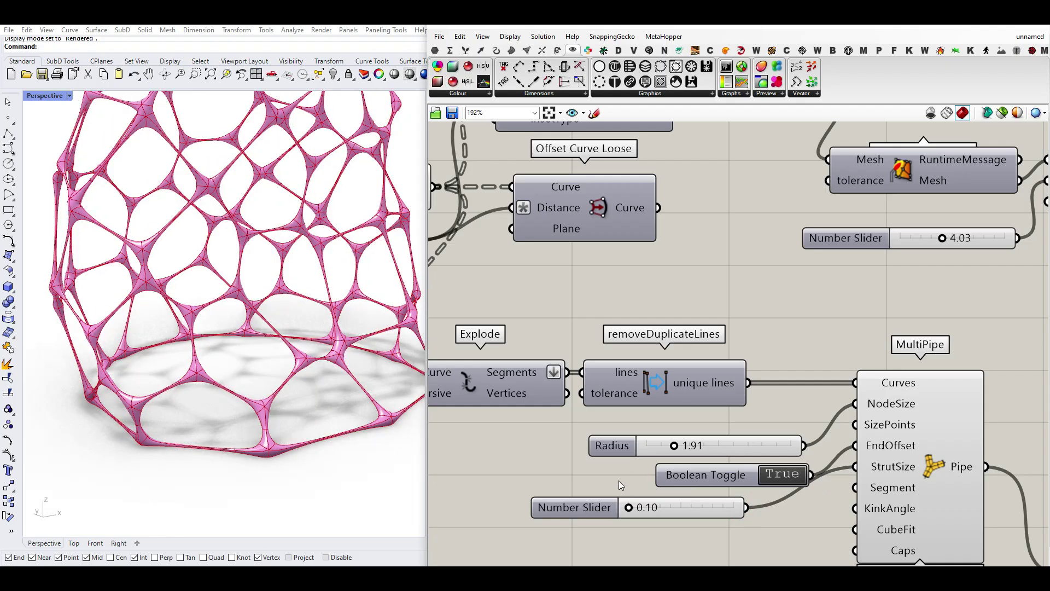
# Step: Set the StrutSize input's slider to 1.00
pyautogui.moveTo(657, 511); pyautogui.dragTo(663, 509)
pyautogui.doubleClick(669, 508)
pyautogui.click(727, 508)
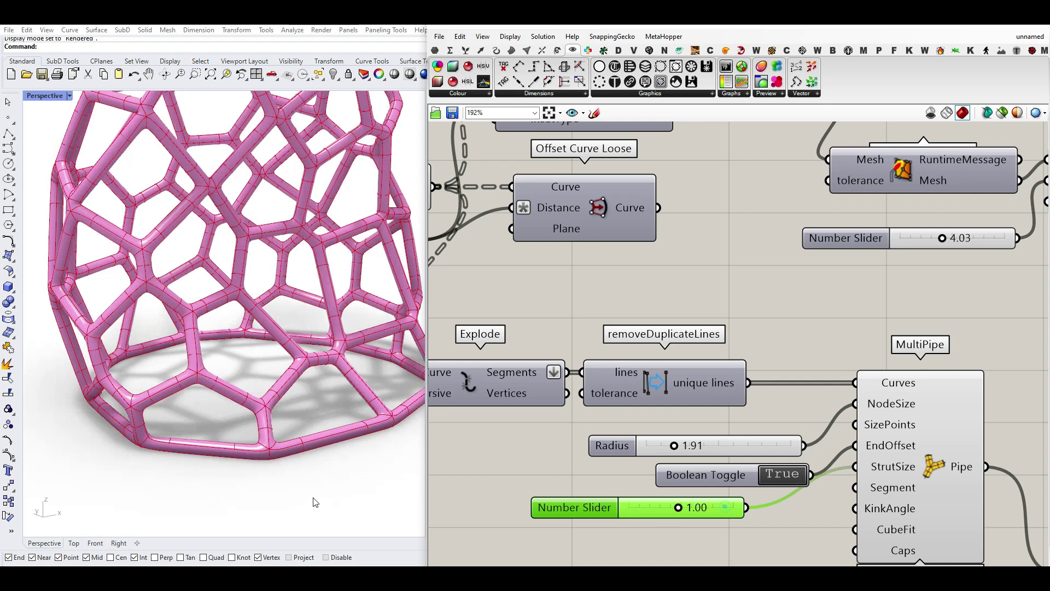
# Step: Raise the StrutSize input's slider to 2.00 and inspect the bulging struts from several sides
pyautogui.moveTo(679, 509); pyautogui.dragTo(735, 512)
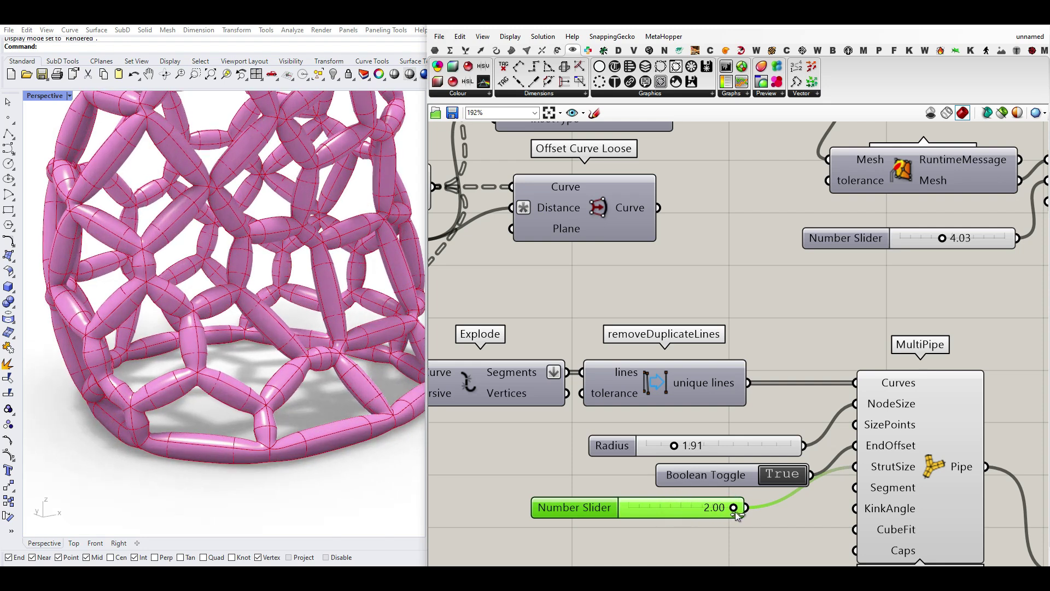
pyautogui.scroll(-3, 143, 262)
pyautogui.moveTo(142, 263); pyautogui.dragTo(274, 323, button='right')
pyautogui.scroll(5, 186, 273)
pyautogui.scroll(-6, 193, 254)
pyautogui.scroll(-5, 325, 262)
pyautogui.moveTo(379, 195); pyautogui.dragTo(272, 252, button='right')
pyautogui.scroll(5, 272, 251)
# Step: Return the StrutSize input's slider to 1.00
pyautogui.doubleClick(693, 508)
pyautogui.write('1')
pyautogui.click(727, 507)
# Step: Rename the slider feeding the StrutSize input as StrutSize and move it closer to MultiPipe, beneath the Boolean Toggle
pyautogui.rightClick(717, 512)
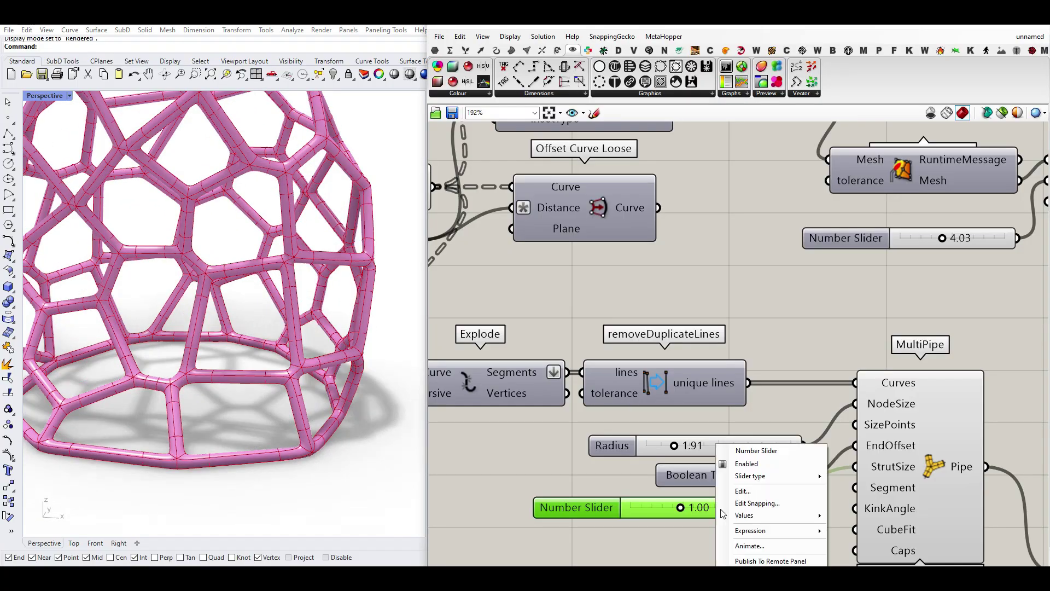
pyautogui.write('StrutSize')
pyautogui.press('Return')
pyautogui.click(540, 492)
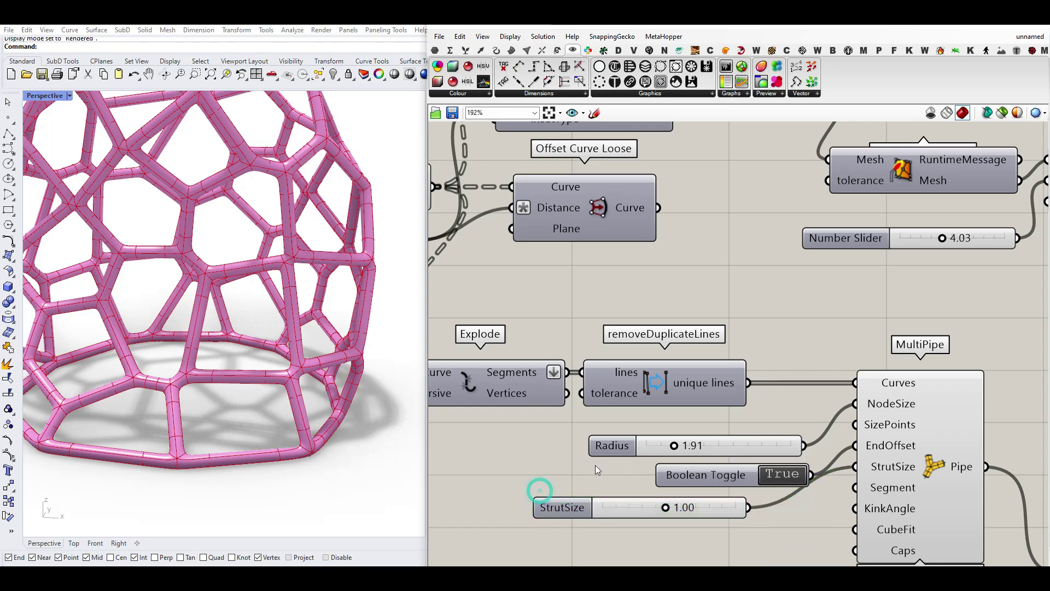
pyautogui.scroll(-2, 583, 400)
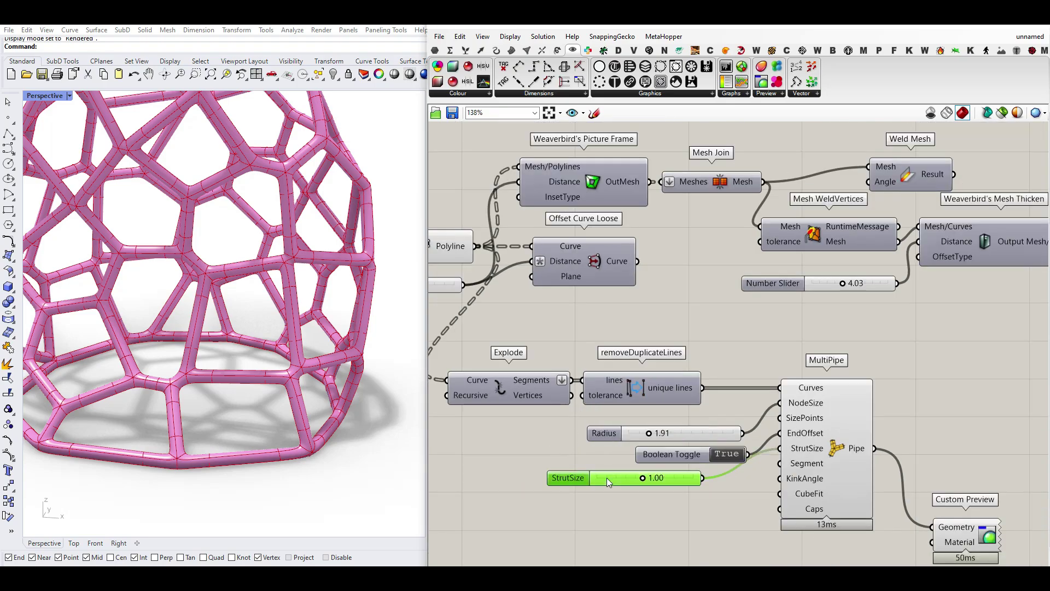
pyautogui.moveTo(606, 477); pyautogui.dragTo(651, 476)
# Step: Examine the finished MultiPipe frame from several sides together with the complete definition
pyautogui.scroll(-5, 278, 355)
pyautogui.moveTo(278, 354); pyautogui.dragTo(369, 332, button='right')
pyautogui.scroll(-3, 717, 328)
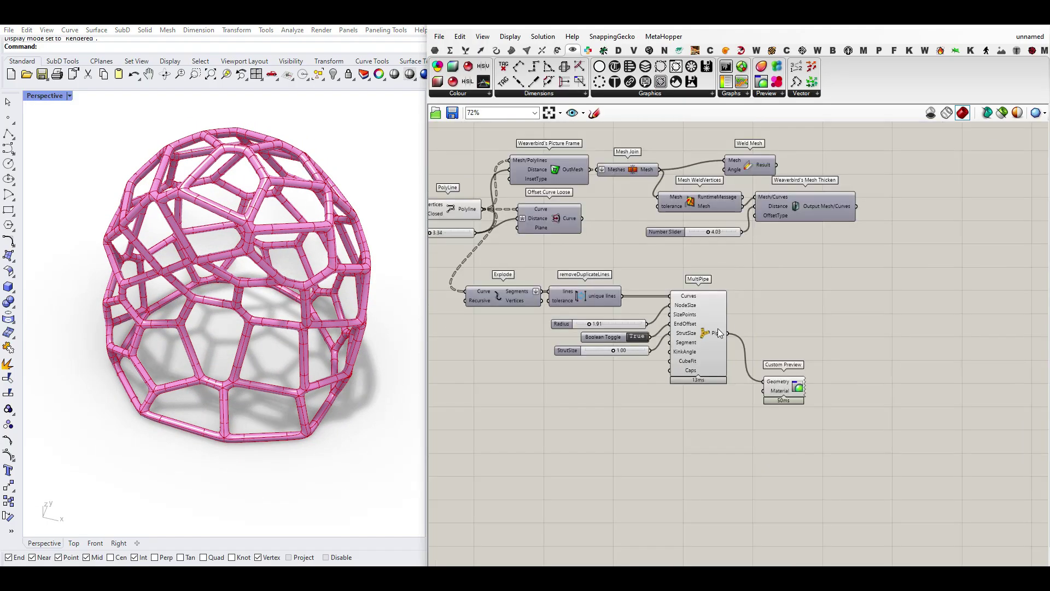
pyautogui.moveTo(273, 351); pyautogui.dragTo(283, 283, button='right')
pyautogui.scroll(-5, 308, 383)
pyautogui.scroll(10, 312, 276)
pyautogui.scroll(-6, 312, 277)
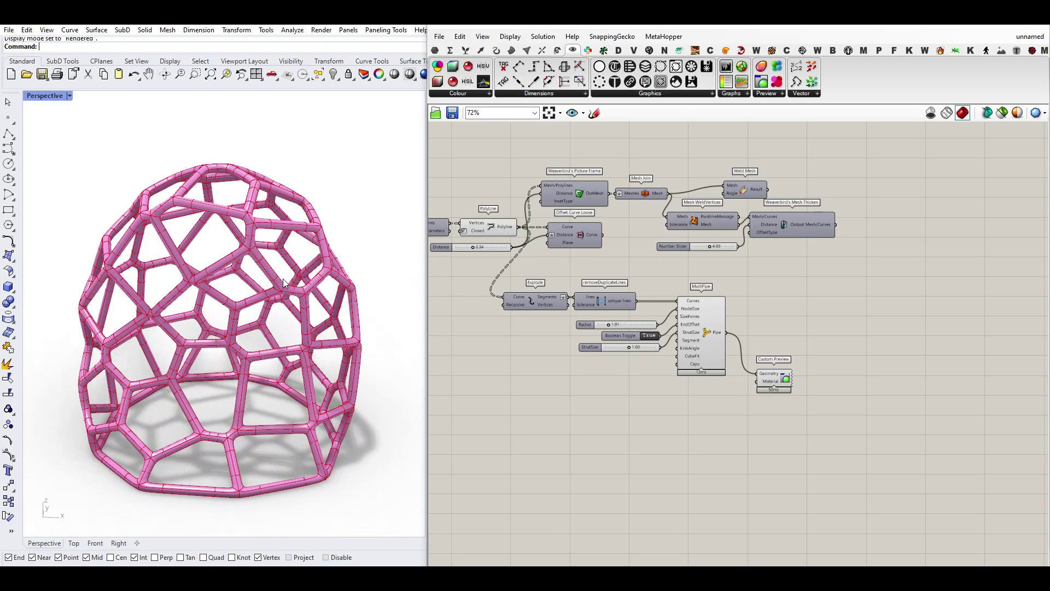